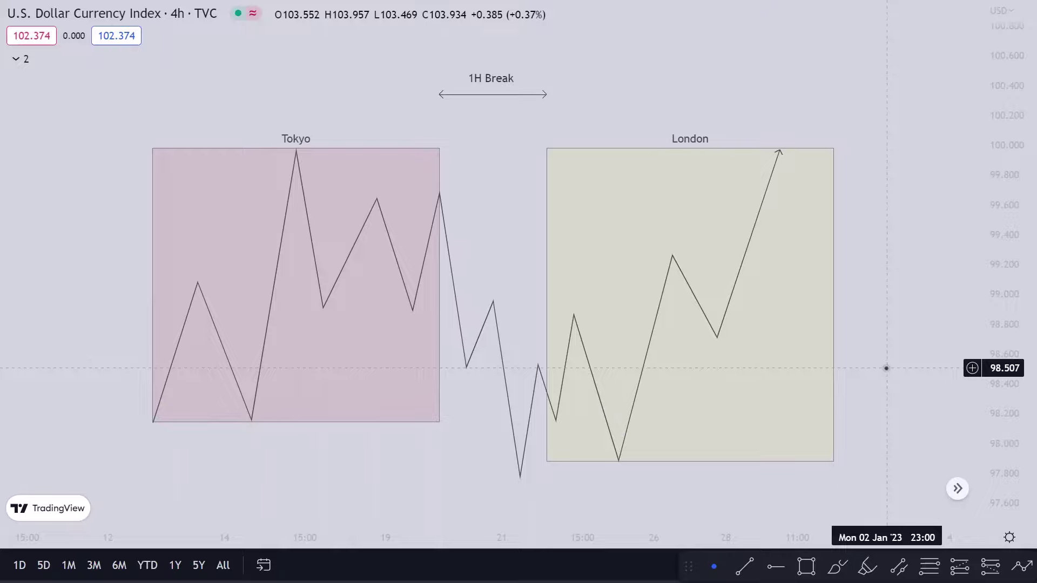
{"action": "left_click_drag", "start_coordinate": [887, 326], "coordinate": [892, 310]}
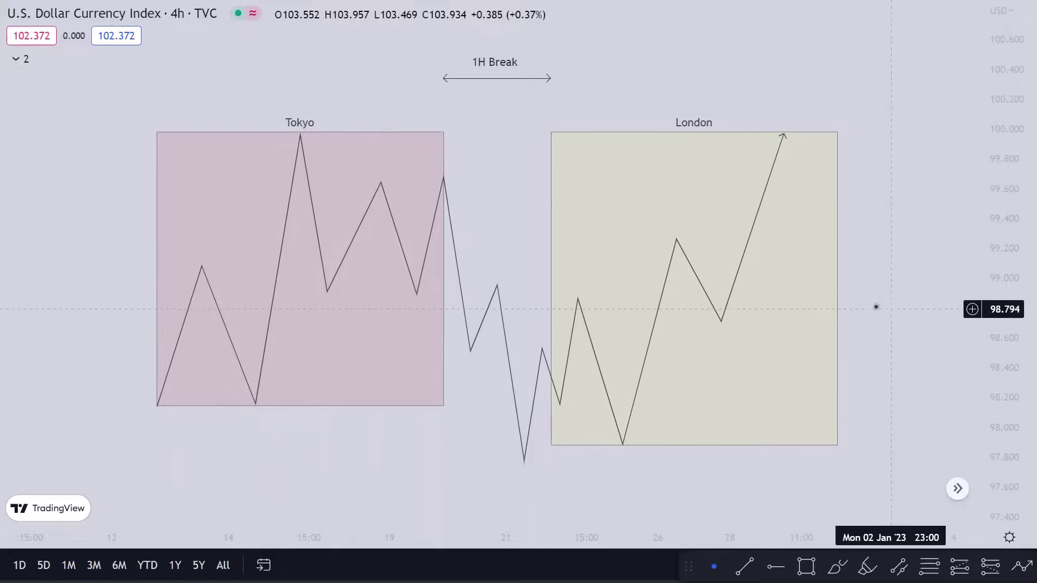
{"action": "left_click_drag", "start_coordinate": [866, 222], "coordinate": [865, 238]}
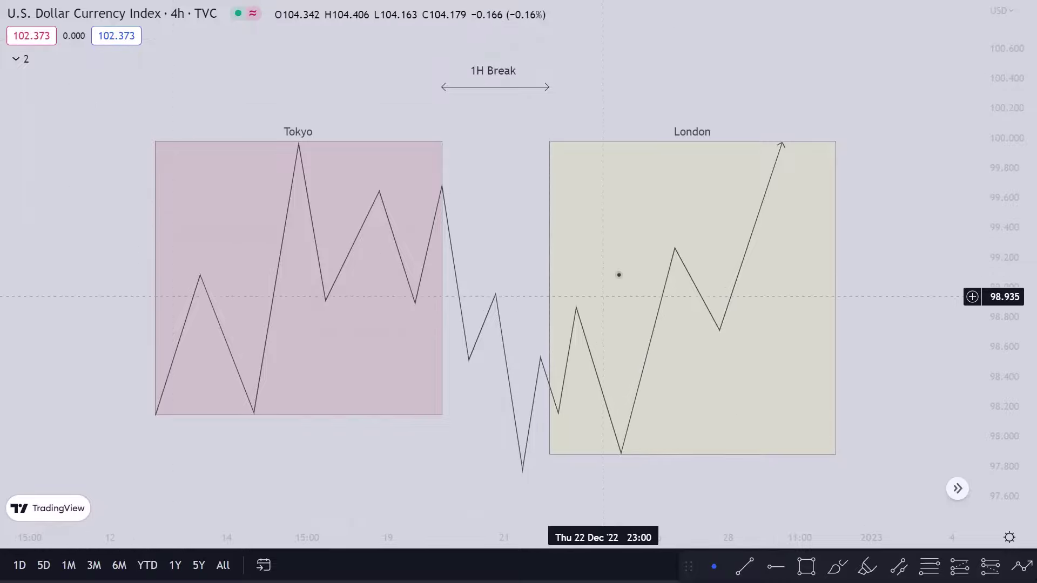
{"action": "left_click_drag", "start_coordinate": [898, 86], "coordinate": [875, 98]}
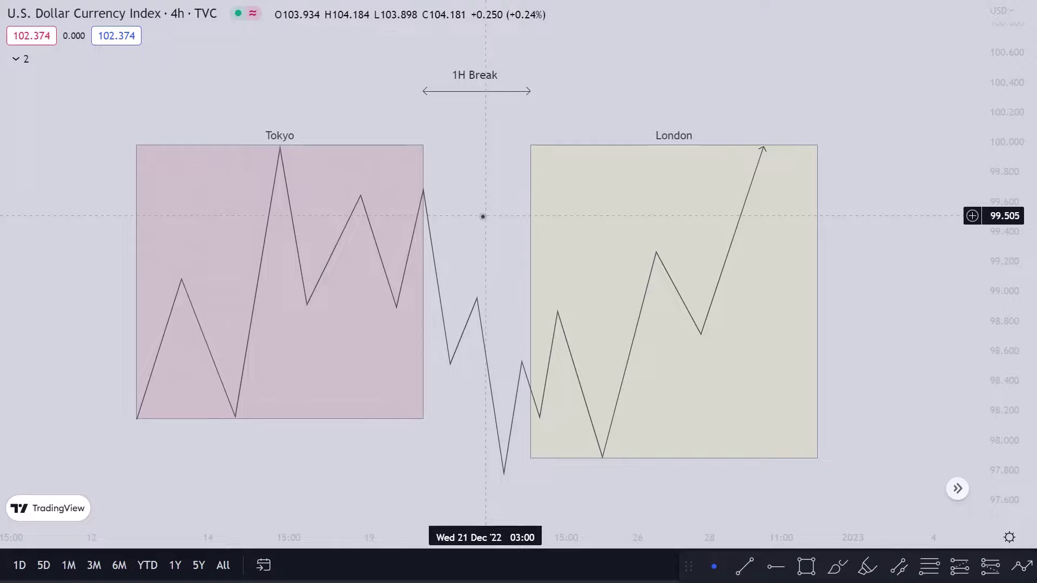
{"action": "mouse_move", "coordinate": [911, 231]}
{"action": "left_mouse_down"}
{"action": "mouse_move", "coordinate": [915, 213]}
{"action": "mouse_move", "coordinate": [915, 224]}
{"action": "left_mouse_up"}
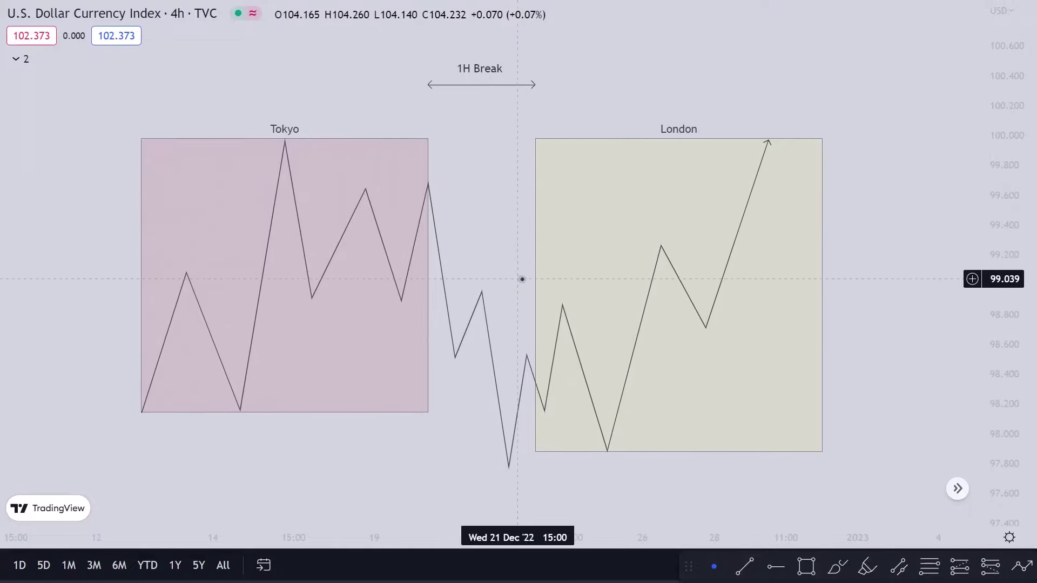
{"action": "scroll", "coordinate": [522, 279], "scroll_direction": "up", "scroll_amount": 1}
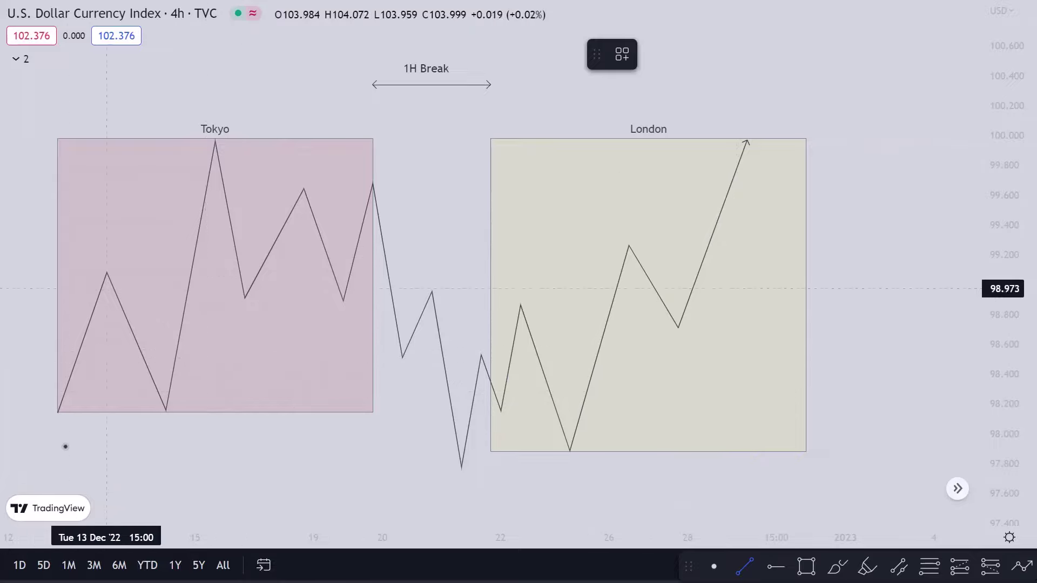
Step: Draw horizontal trend lines along the Tokyo session's low and across the two lower highs near the session's end
{"action": "mouse_move", "coordinate": [57, 411]}
{"action": "left_mouse_down"}
{"action": "mouse_move", "coordinate": [423, 411]}
{"action": "mouse_move", "coordinate": [428, 302]}
{"action": "mouse_move", "coordinate": [583, 185]}
{"action": "mouse_move", "coordinate": [618, 172]}
{"action": "mouse_move", "coordinate": [586, 188]}
{"action": "mouse_move", "coordinate": [381, 185]}
{"action": "left_mouse_up"}
{"action": "left_click", "coordinate": [344, 473]}
{"action": "left_click", "coordinate": [232, 139]}
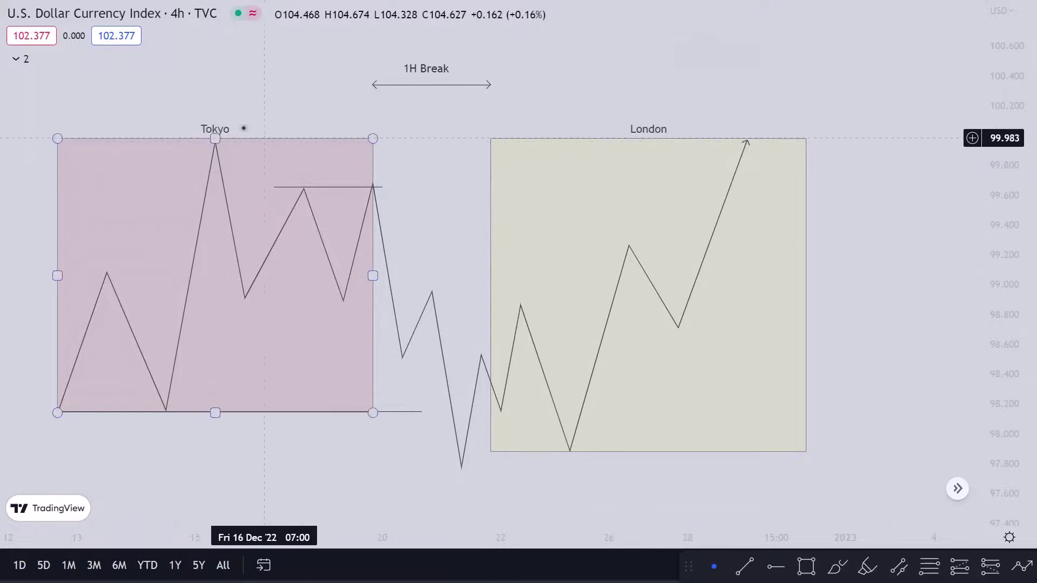
Step: Duplicate the short line at the Tokyo session's lower highs down to the two swing lows near 98.9
{"action": "left_click", "coordinate": [334, 188]}
{"action": "left_click_drag", "start_coordinate": [335, 195], "coordinate": [362, 299]}
{"action": "key", "text": "Escape"}
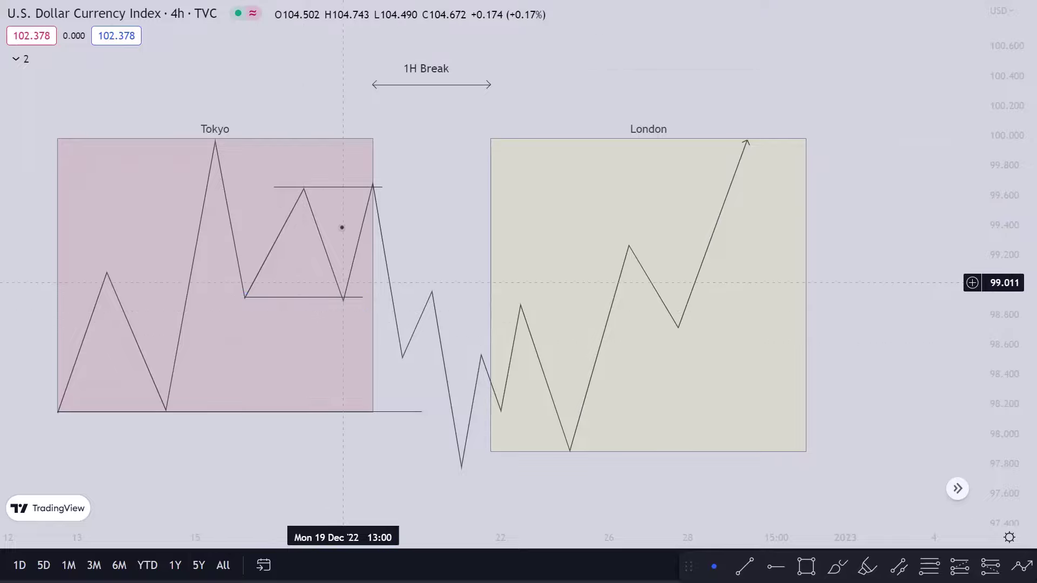
{"action": "left_click", "coordinate": [59, 411]}
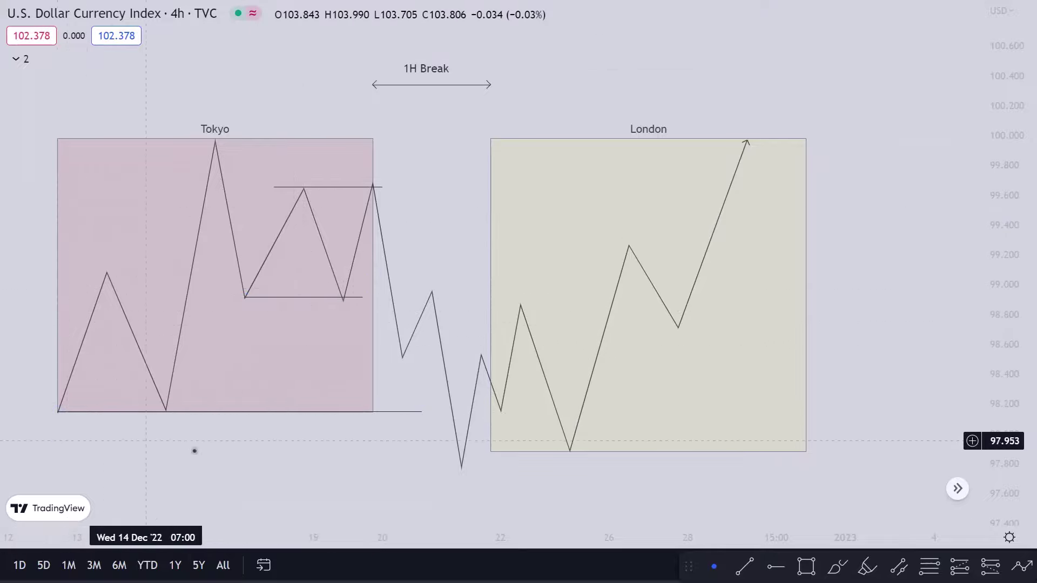
{"action": "left_click_drag", "start_coordinate": [229, 436], "coordinate": [226, 428]}
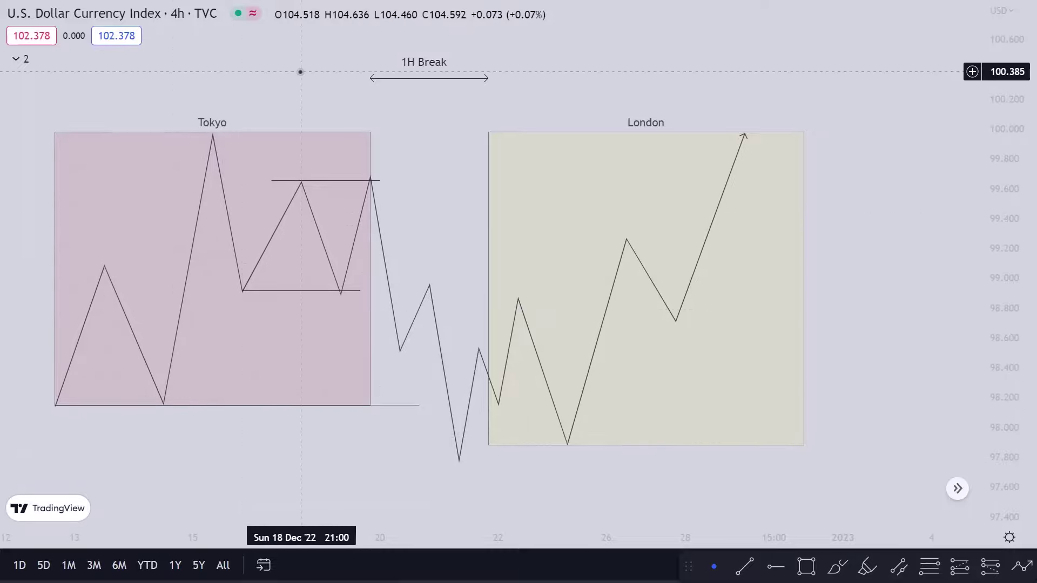
{"action": "left_click_drag", "start_coordinate": [304, 76], "coordinate": [310, 83]}
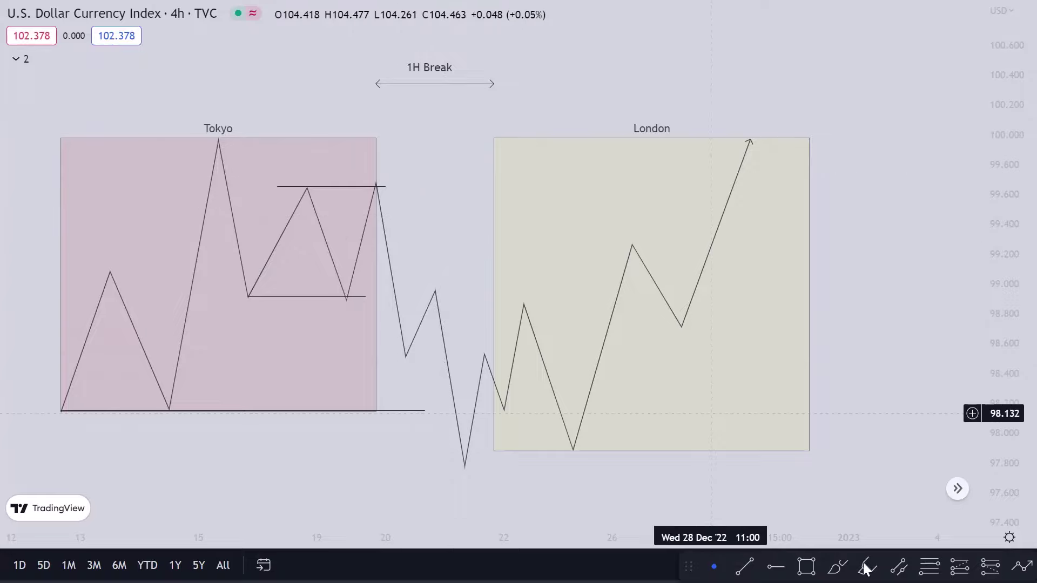
Step: Brush a wavy price path with a circled sharp dip in the empty area beyond the London box, and undo it
{"action": "left_click", "coordinate": [837, 567]}
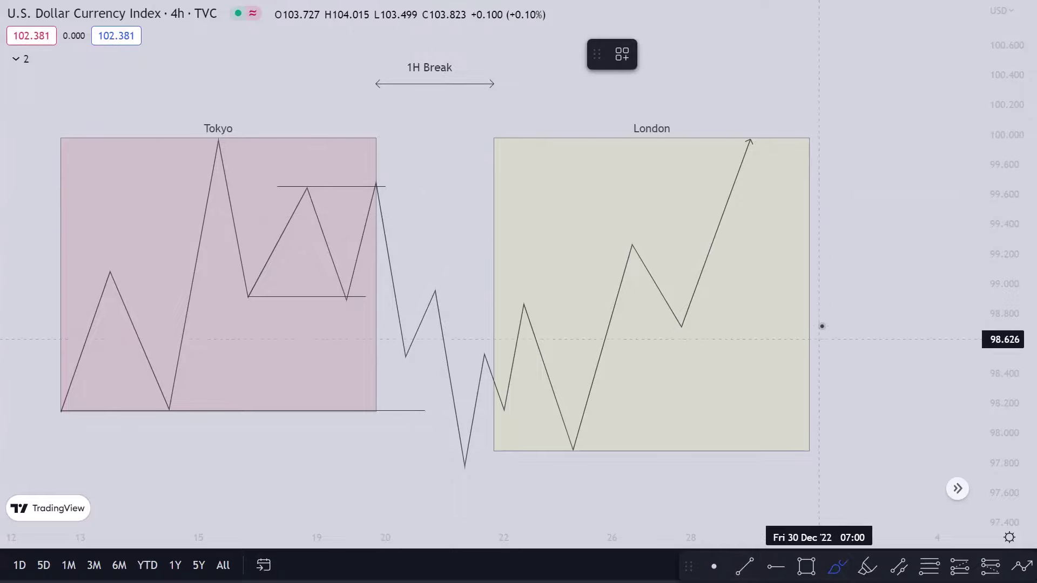
{"action": "left_click_drag", "start_coordinate": [836, 285], "coordinate": [850, 253]}
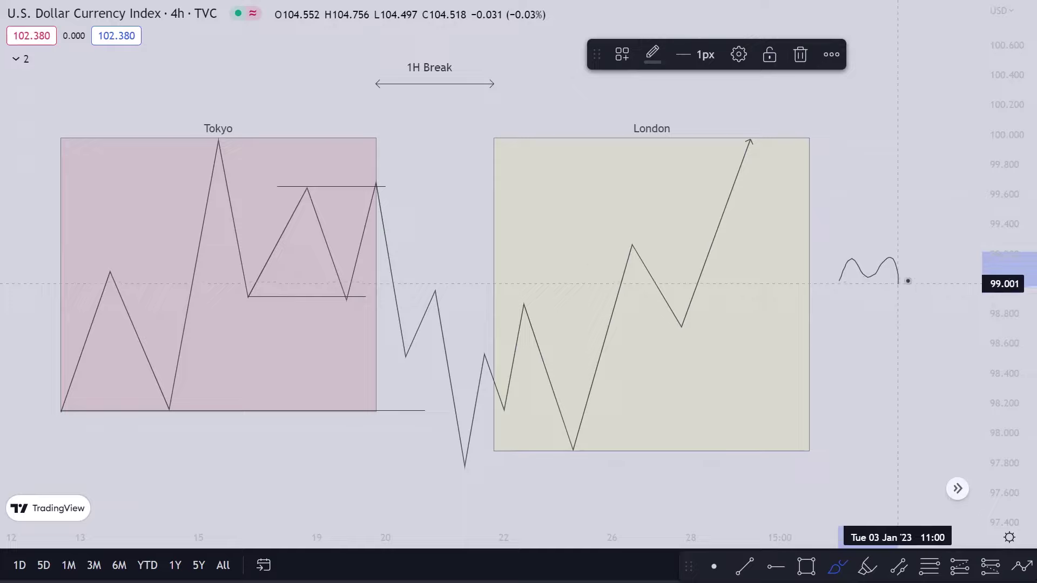
{"action": "left_click_drag", "start_coordinate": [908, 281], "coordinate": [928, 252]}
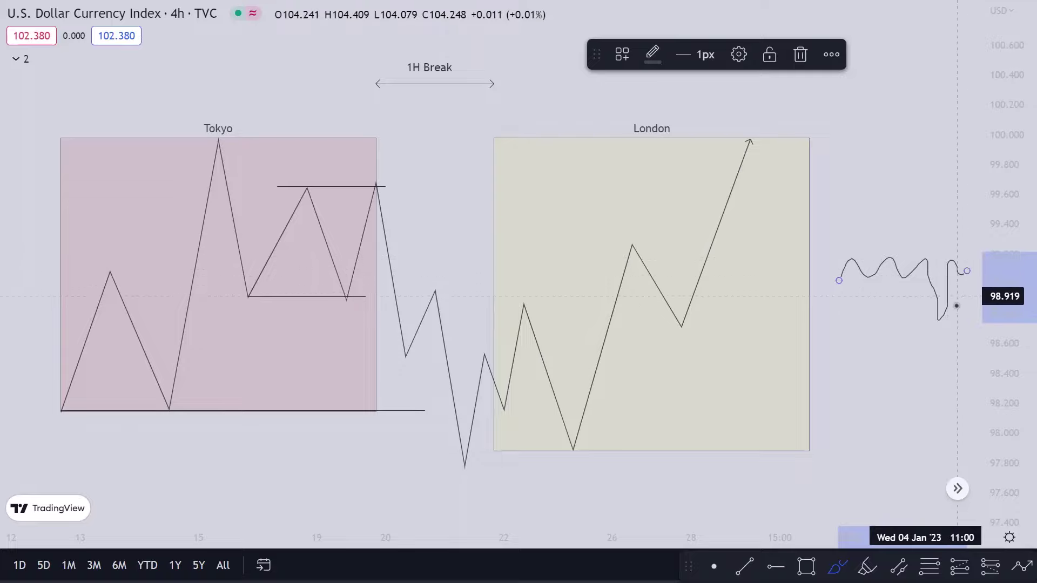
{"action": "mouse_move", "coordinate": [958, 296]}
{"action": "left_mouse_down"}
{"action": "mouse_move", "coordinate": [914, 309]}
{"action": "mouse_move", "coordinate": [967, 324]}
{"action": "left_mouse_up"}
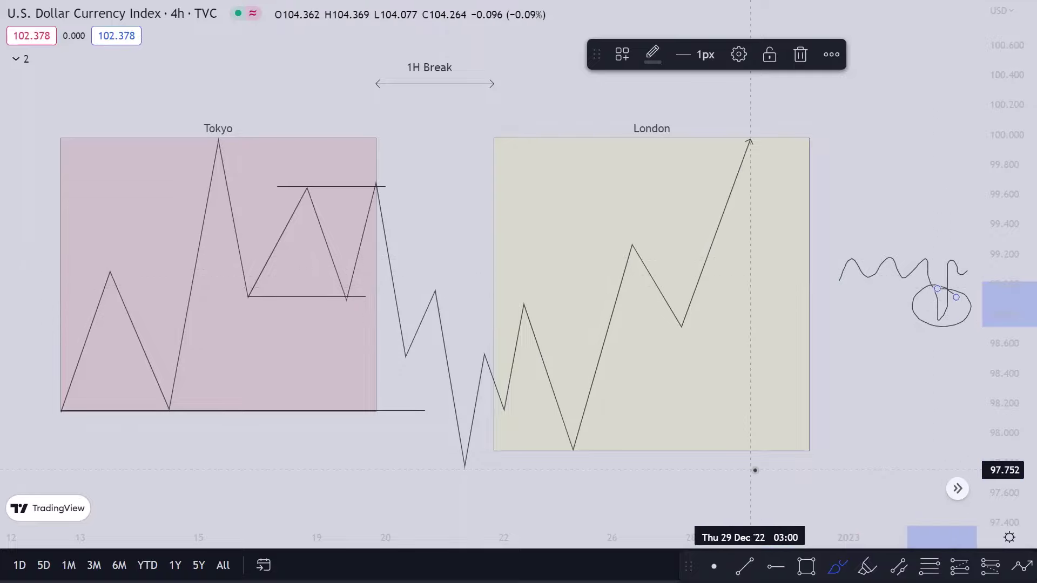
{"action": "key", "text": "ctrl+z"}
{"action": "key", "text": "ctrl+z"}
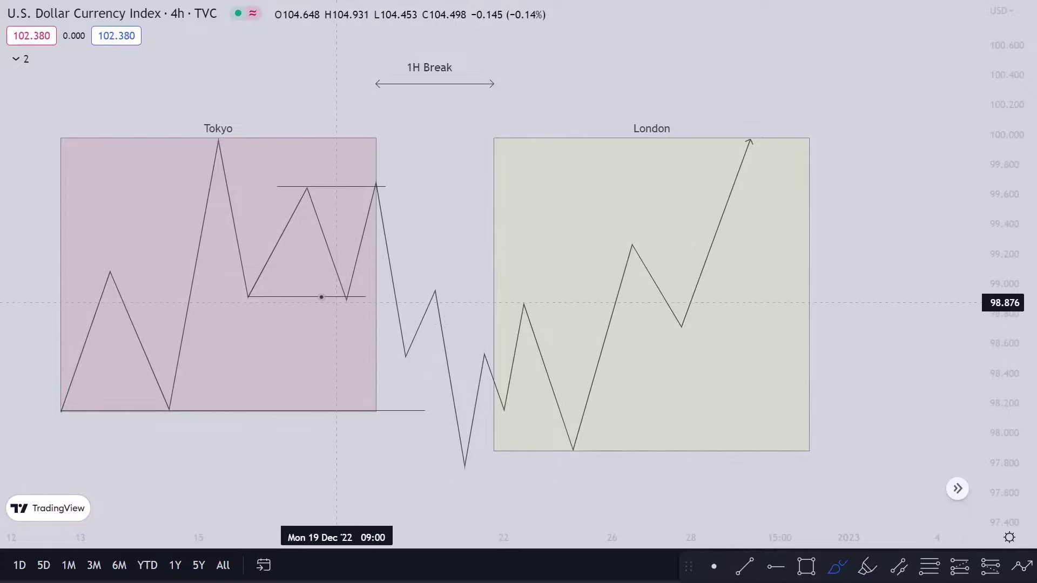
Step: Brush over the support at Tokyo's late swing lows and over the session low, circling the two touches of the session low
{"action": "left_click", "coordinate": [248, 296]}
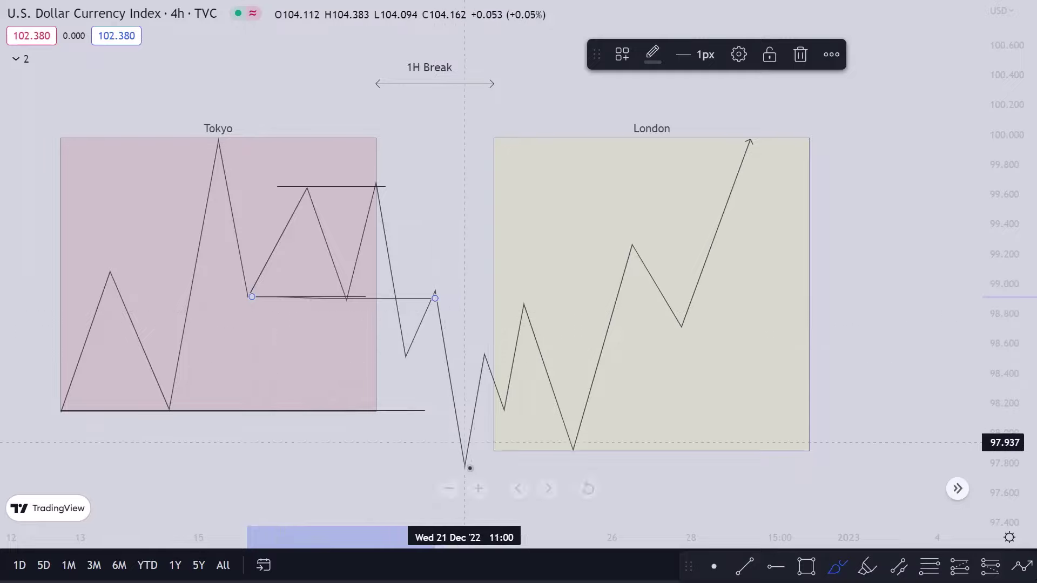
{"action": "left_click_drag", "start_coordinate": [61, 409], "coordinate": [356, 408]}
{"action": "mouse_move", "coordinate": [181, 397]}
{"action": "left_mouse_down"}
{"action": "mouse_move", "coordinate": [76, 393]}
{"action": "mouse_move", "coordinate": [132, 435]}
{"action": "mouse_move", "coordinate": [179, 398]}
{"action": "left_mouse_up"}
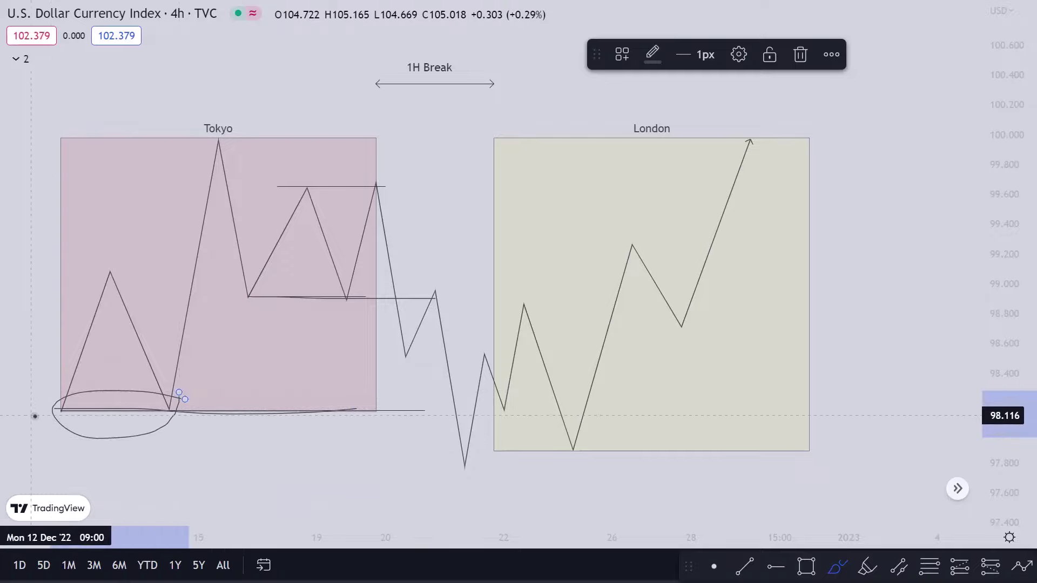
Step: Undo the brush marks at the Tokyo lows and the duplicated short line at the late swing lows
{"action": "key", "text": "ctrl+z"}
{"action": "key", "text": "ctrl+z"}
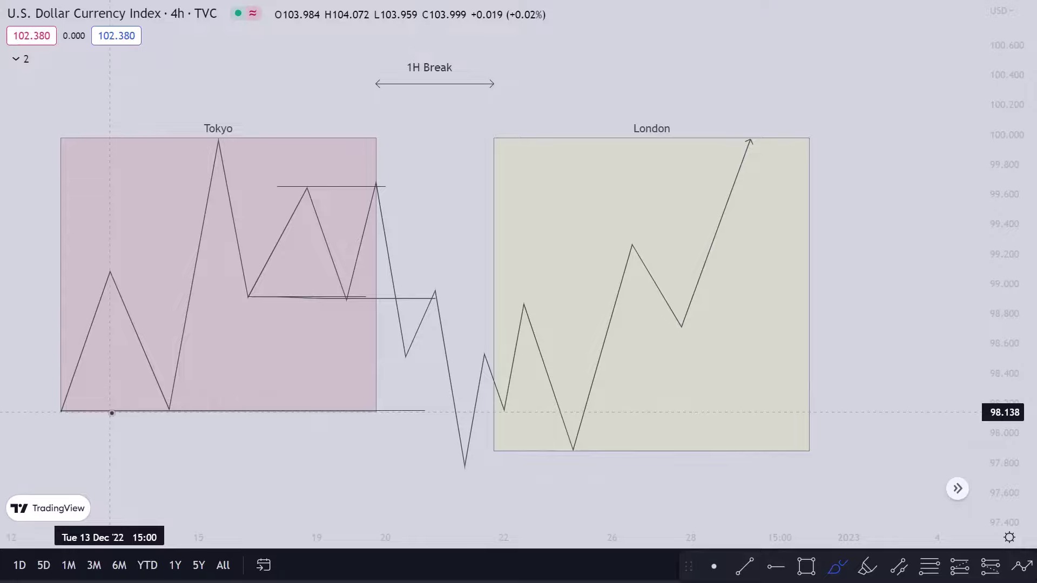
{"action": "key", "text": "ctrl+z"}
{"action": "key", "text": "ctrl+z"}
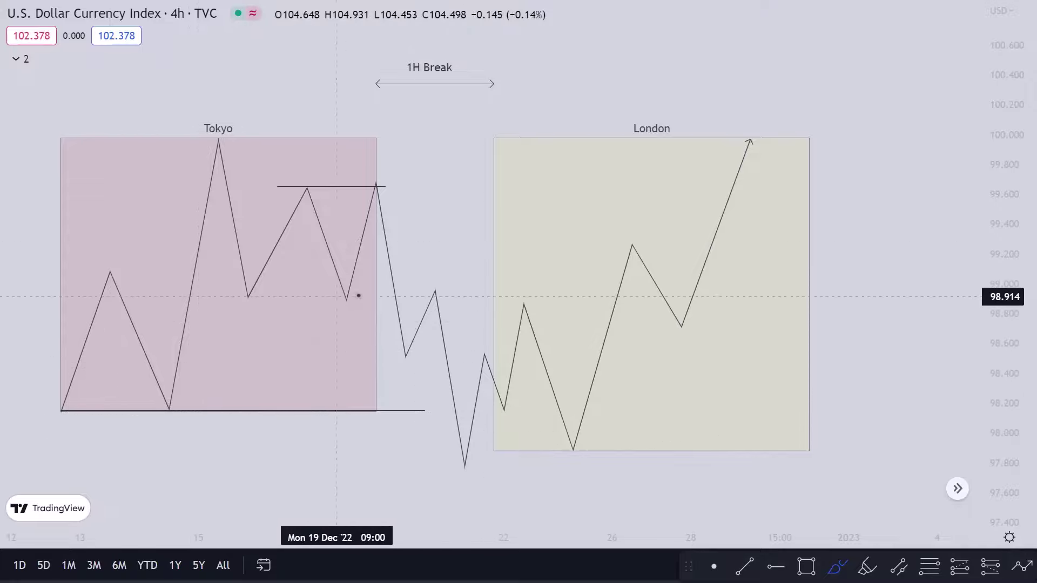
Step: Brush an oval around Tokyo's two late swing lows with a stroke down the following drop, and undo both marks
{"action": "mouse_move", "coordinate": [365, 287]}
{"action": "left_mouse_down"}
{"action": "mouse_move", "coordinate": [250, 273]}
{"action": "mouse_move", "coordinate": [346, 282]}
{"action": "mouse_move", "coordinate": [402, 349]}
{"action": "left_mouse_up"}
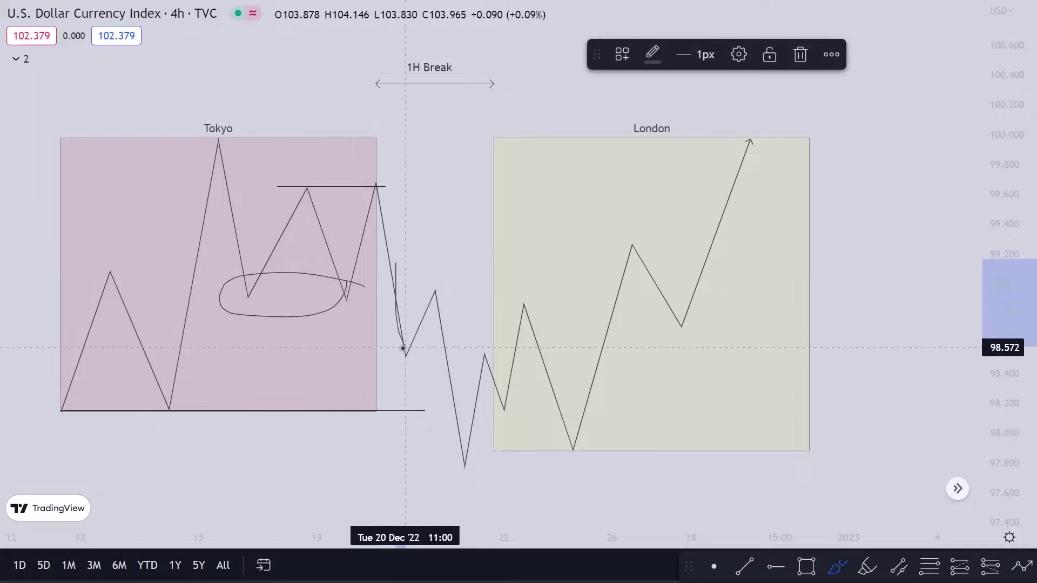
{"action": "key", "text": "ctrl+z"}
{"action": "key", "text": "ctrl+z"}
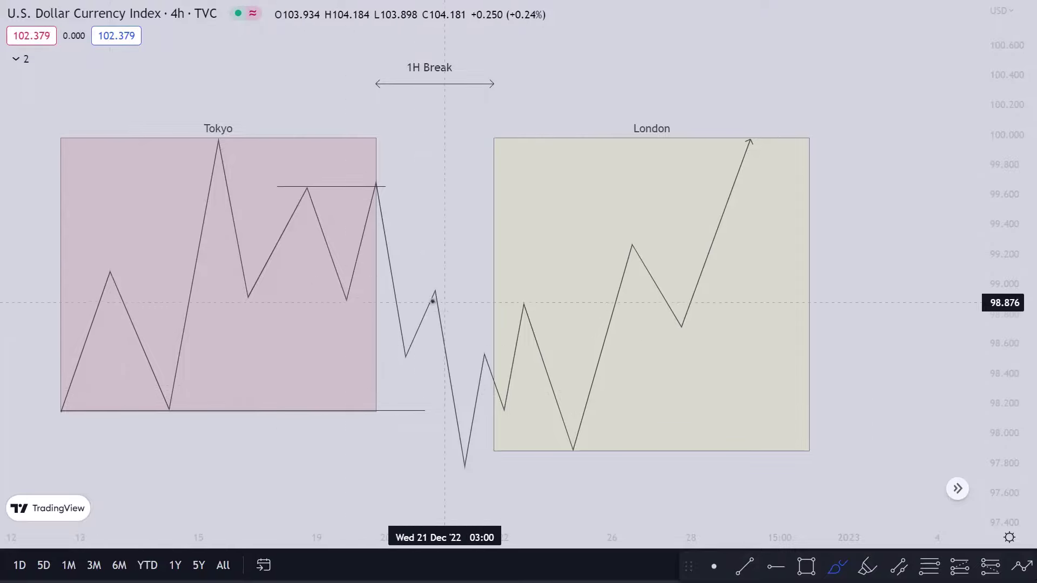
Step: Brush the drop and a partial circle around the lowest swing low in the 1H Break, deleting each mark
{"action": "left_click_drag", "start_coordinate": [453, 259], "coordinate": [443, 213]}
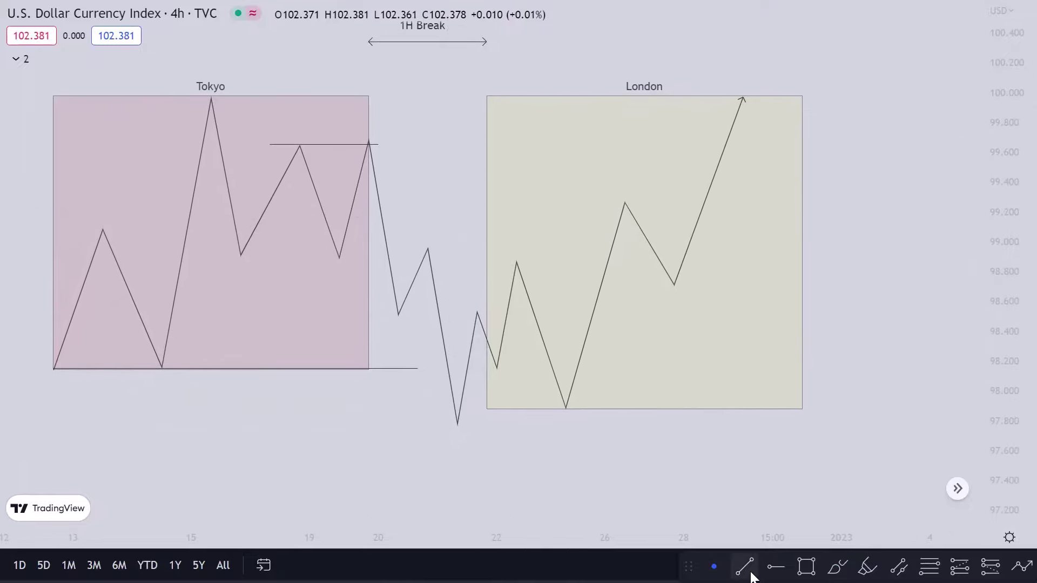
{"action": "mouse_move", "coordinate": [428, 320]}
{"action": "left_mouse_down"}
{"action": "mouse_move", "coordinate": [443, 350]}
{"action": "mouse_move", "coordinate": [449, 424]}
{"action": "left_mouse_up"}
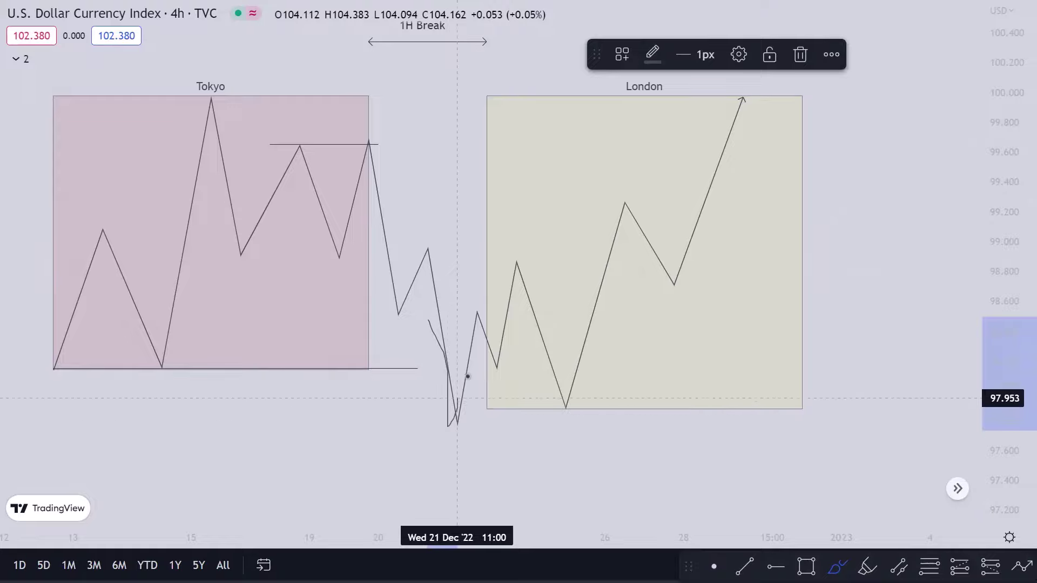
{"action": "key", "text": "Delete"}
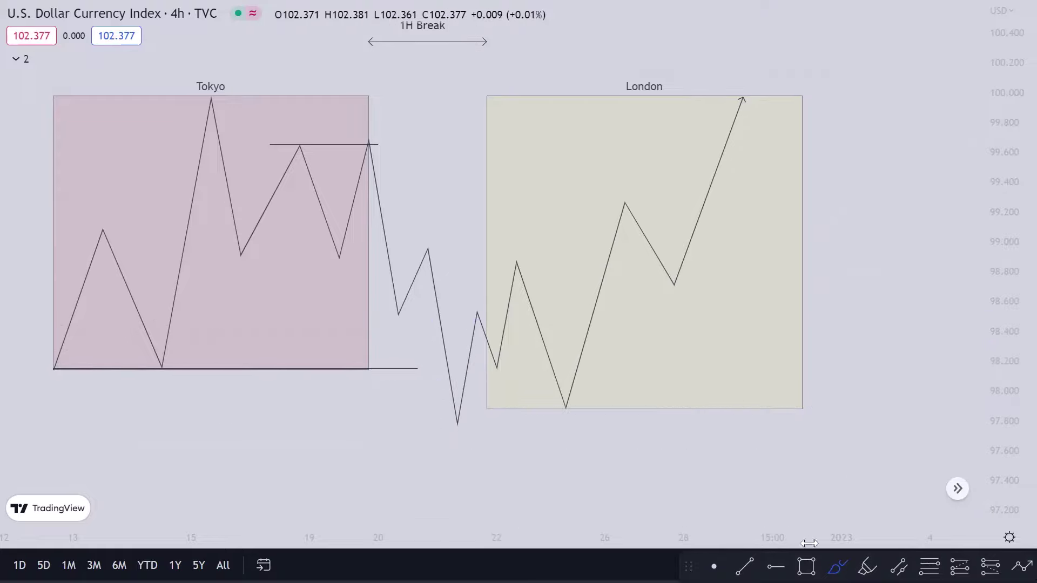
{"action": "mouse_move", "coordinate": [483, 400]}
{"action": "left_mouse_down"}
{"action": "mouse_move", "coordinate": [474, 395]}
{"action": "mouse_move", "coordinate": [443, 434]}
{"action": "mouse_move", "coordinate": [477, 452]}
{"action": "left_mouse_up"}
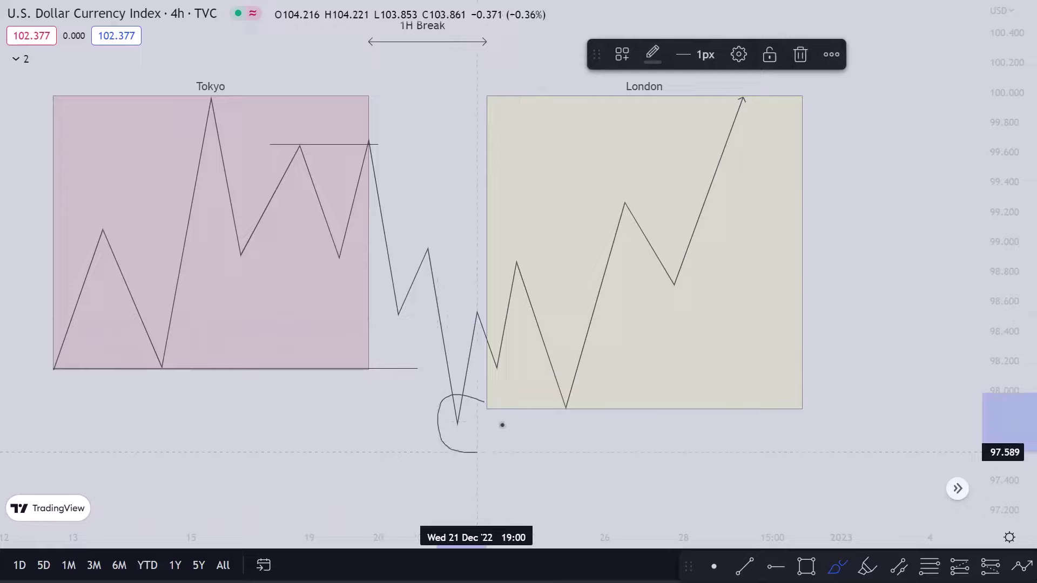
{"action": "key", "text": "Delete"}
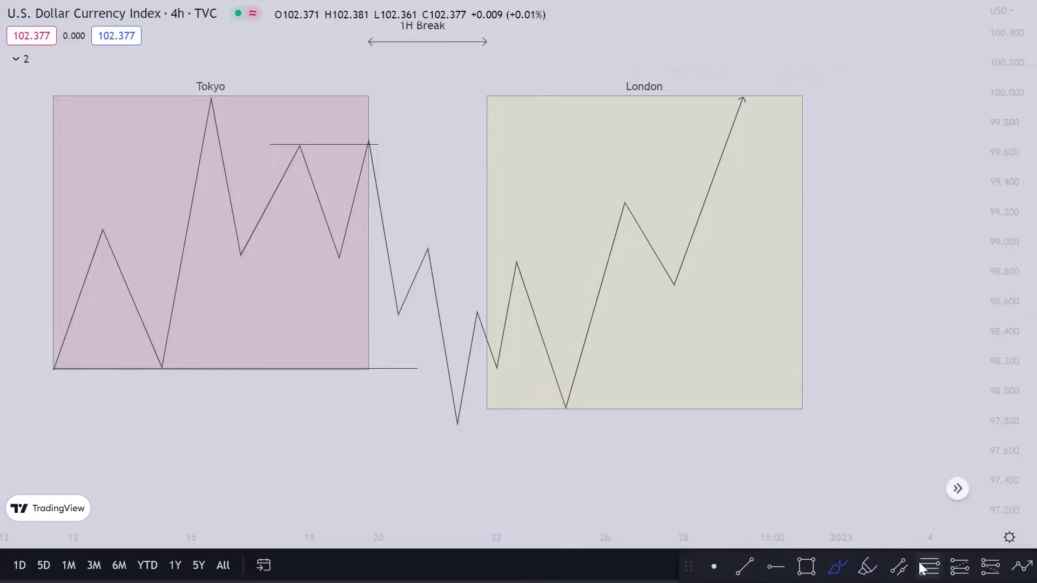
Step: Mark the lowest swing low in the 1H Break with a Highlighter dot
{"action": "left_click", "coordinate": [866, 567]}
{"action": "left_click", "coordinate": [457, 421]}
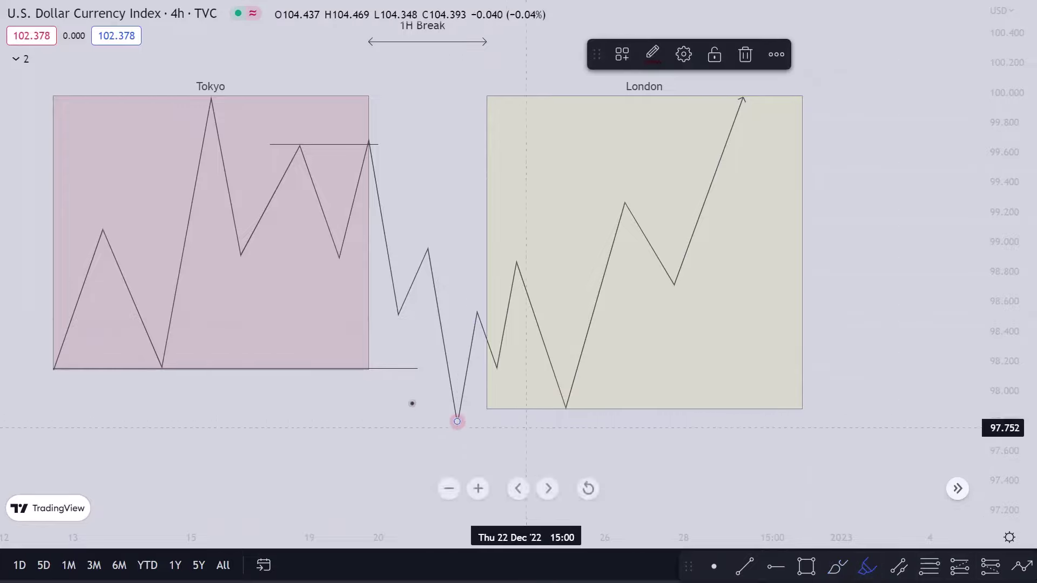
{"action": "left_click_drag", "start_coordinate": [475, 444], "coordinate": [438, 425]}
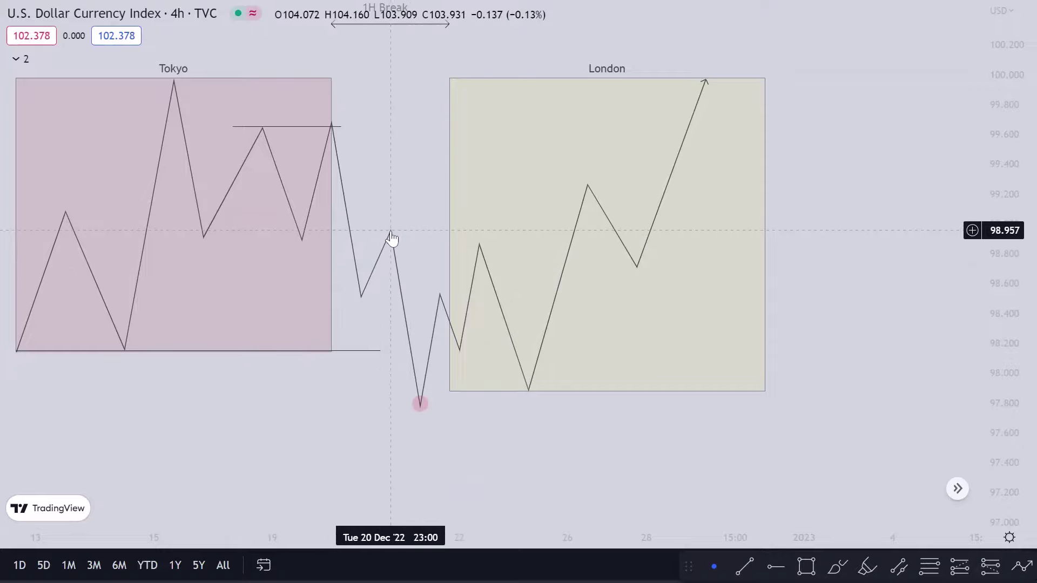
Step: Draw a horizontal trend line at 98.957 from the swing high in the 1H Break into the London box
{"action": "left_click", "coordinate": [743, 566]}
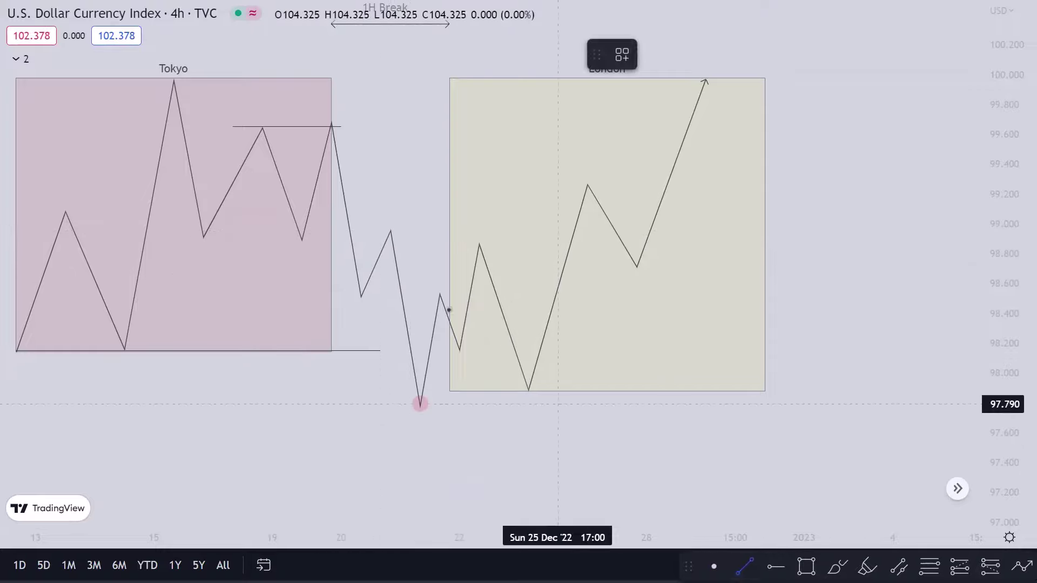
{"action": "left_click", "coordinate": [391, 230]}
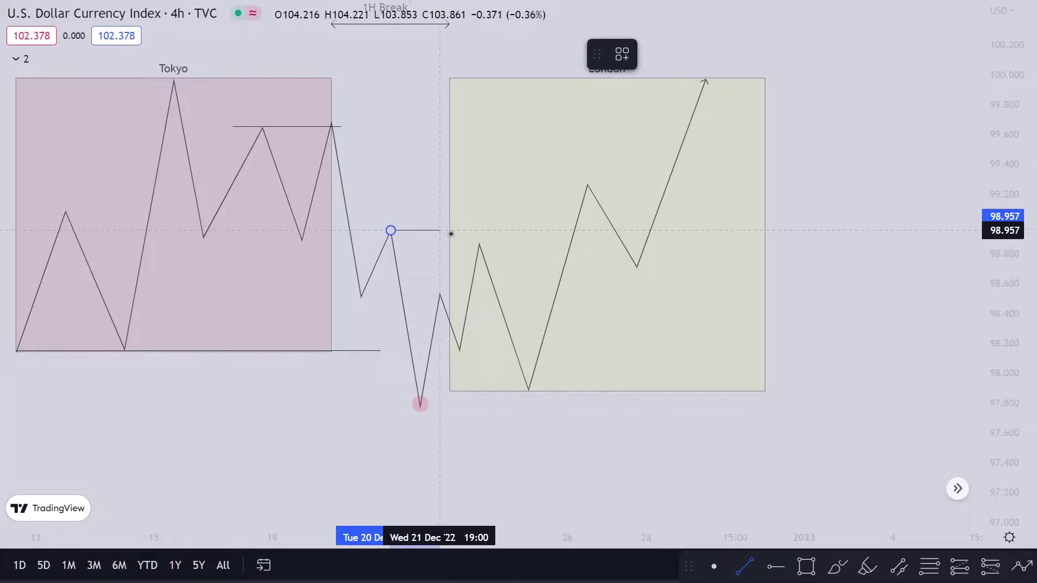
{"action": "left_click", "coordinate": [508, 230]}
{"action": "left_click", "coordinate": [435, 246]}
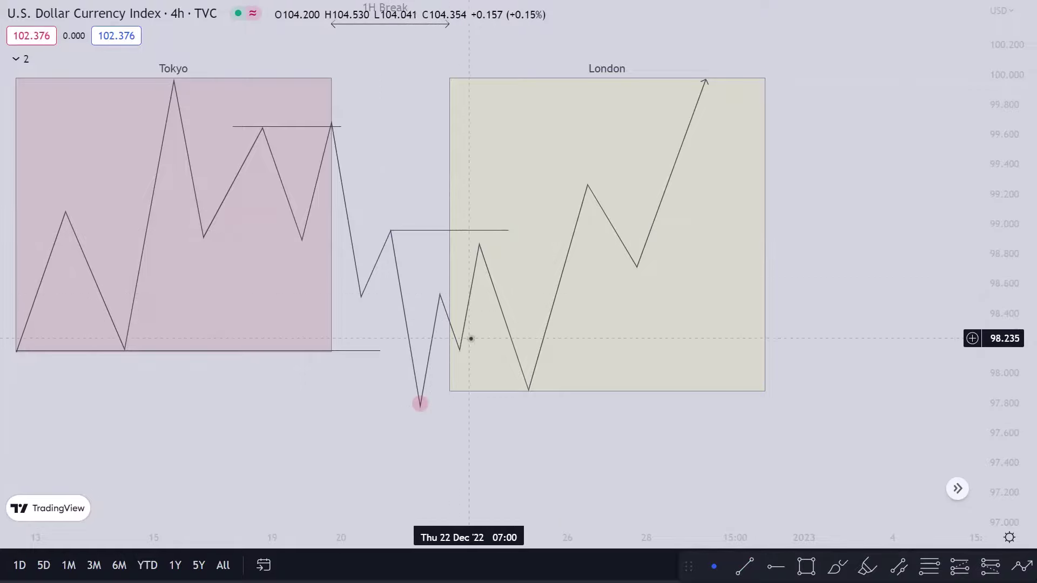
Step: Move the trend line down to the last swing high before London at 98.528 and shorten it to Thu 22 Dec '22 07:00
{"action": "left_click", "coordinate": [422, 236]}
{"action": "left_click_drag", "start_coordinate": [421, 235], "coordinate": [455, 294]}
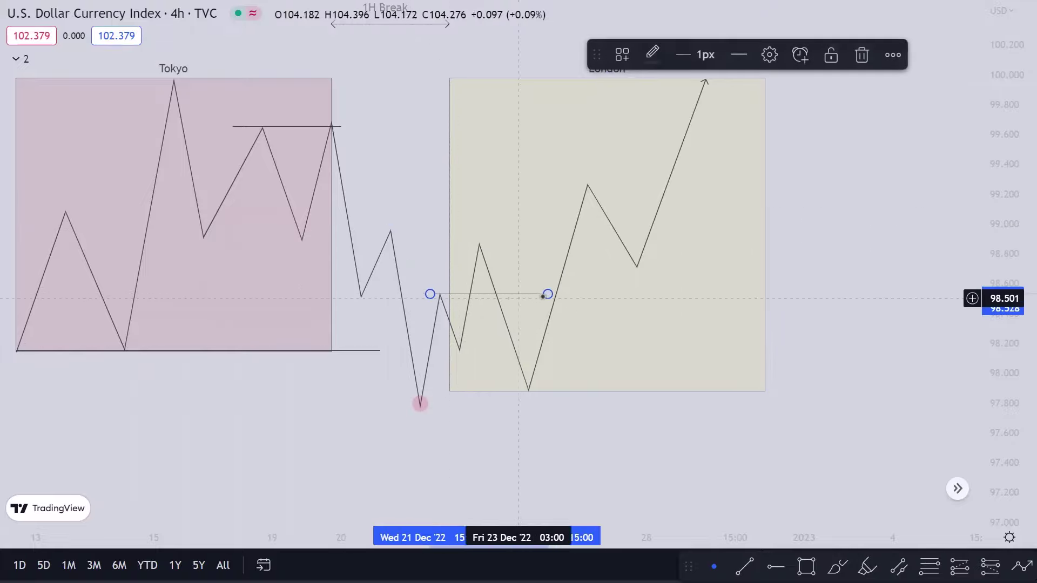
{"action": "left_click_drag", "start_coordinate": [548, 294], "coordinate": [469, 294]}
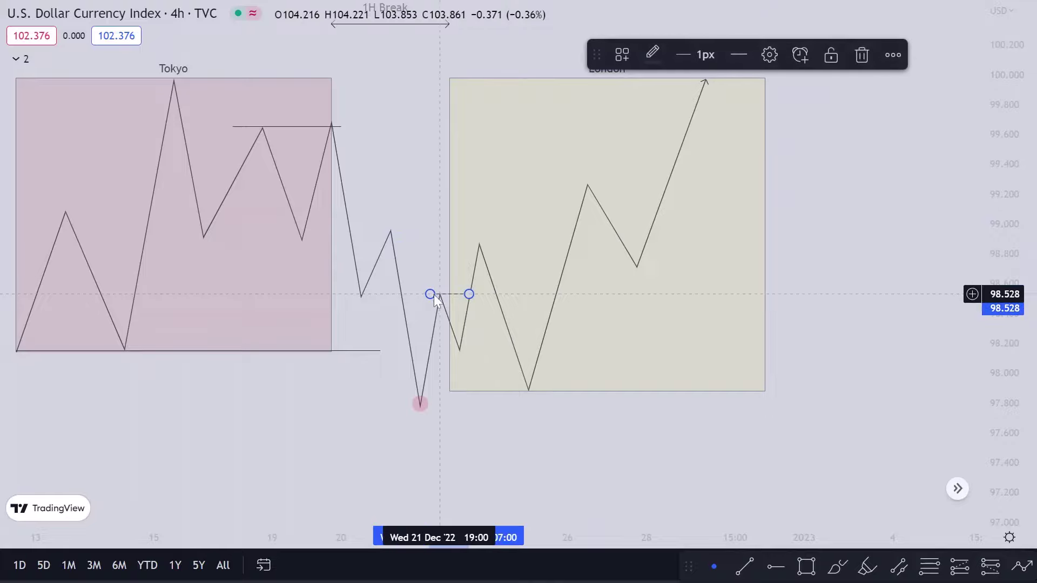
{"action": "left_click", "coordinate": [408, 319]}
{"action": "left_click", "coordinate": [426, 314]}
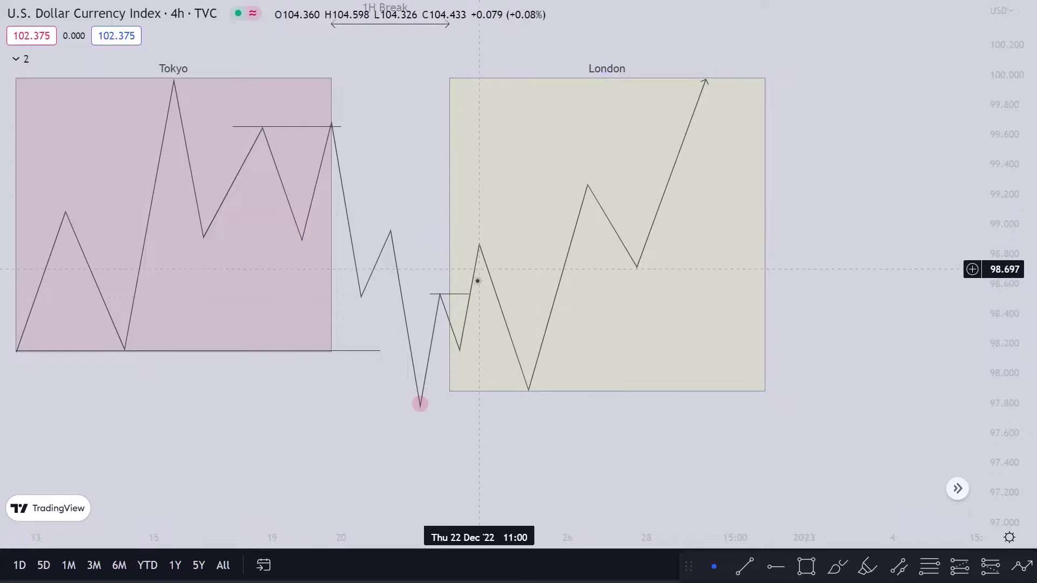
{"action": "left_click", "coordinate": [453, 303]}
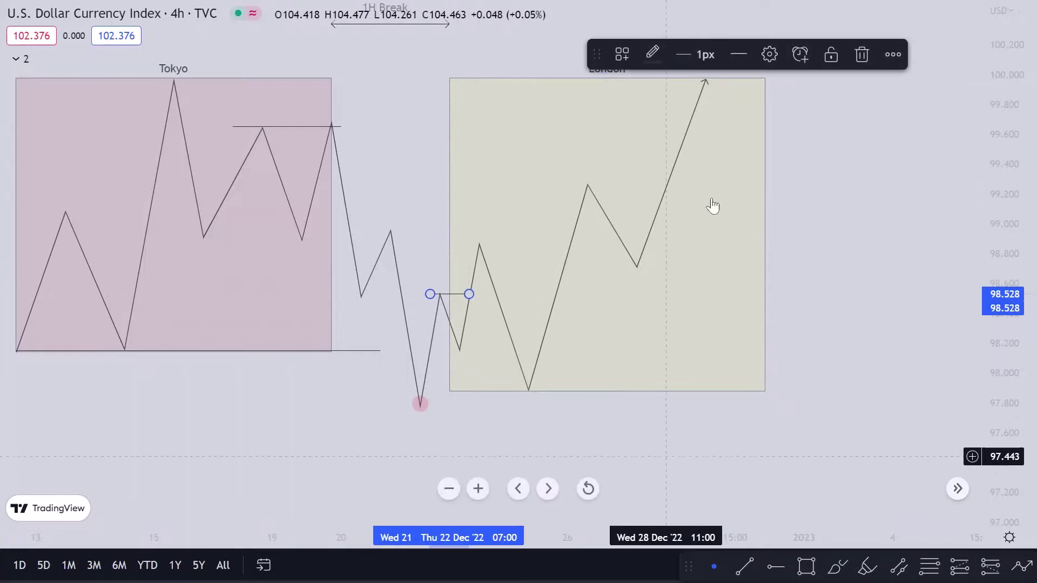
Step: Apply the CHoCH template to the trend line at 98.528 and extend its left end to make the label readable
{"action": "left_click", "coordinate": [622, 56]}
{"action": "left_click", "coordinate": [637, 203]}
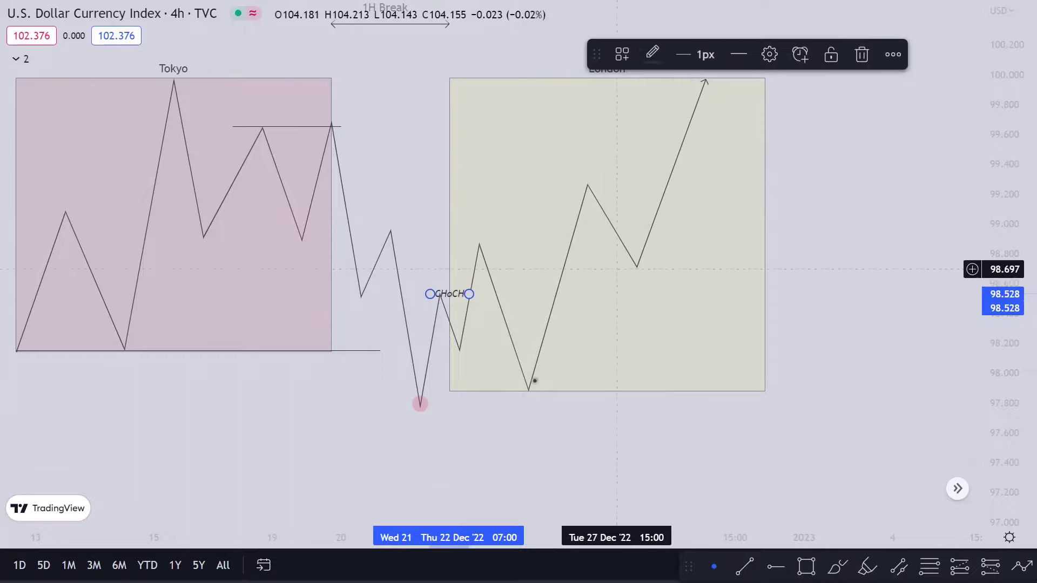
{"action": "left_click_drag", "start_coordinate": [434, 291], "coordinate": [397, 293]}
{"action": "left_click", "coordinate": [435, 314]}
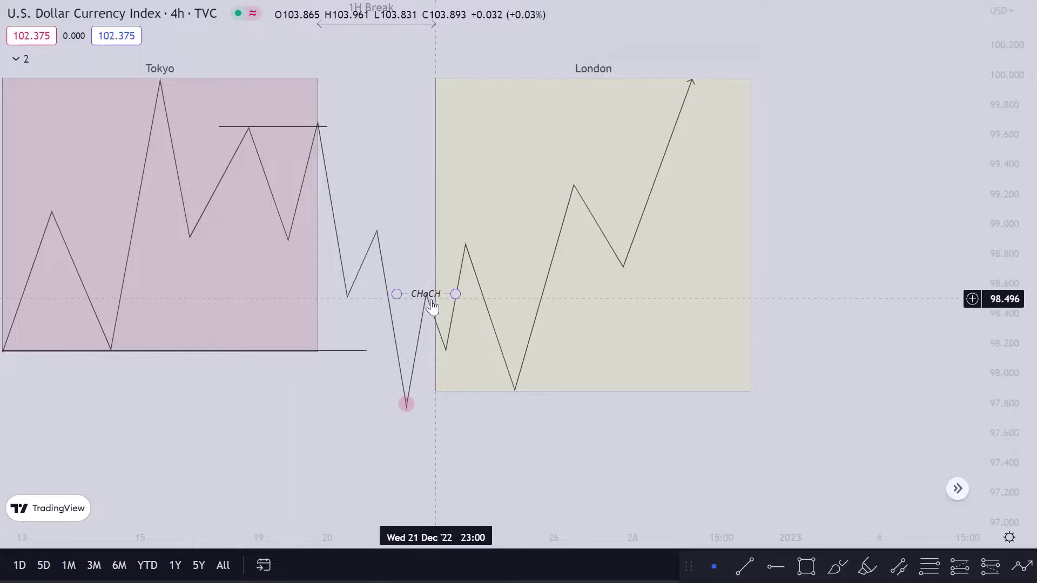
Step: Draw a narrow rectangle at the lowest swing low in the 1H Break, from 97.752 up to about 97.99
{"action": "left_click_drag", "start_coordinate": [523, 410], "coordinate": [563, 361]}
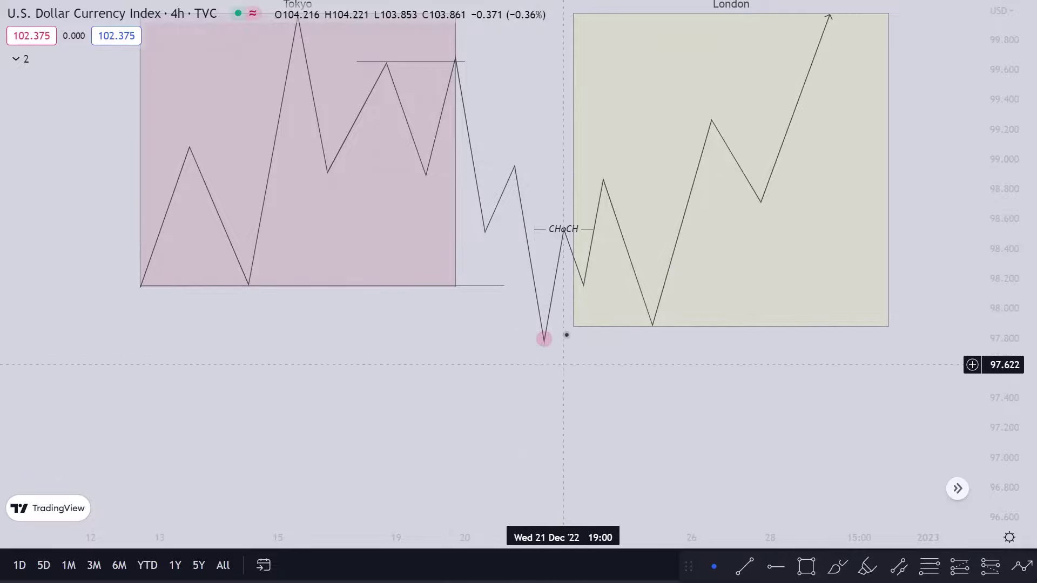
{"action": "scroll", "coordinate": [540, 373], "scroll_direction": "up", "scroll_amount": 1}
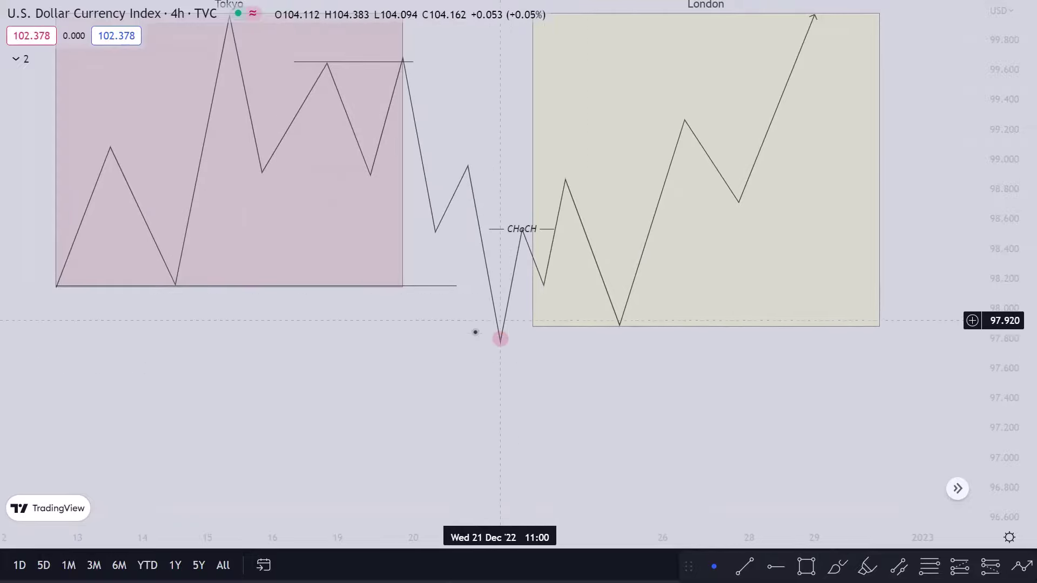
{"action": "left_click", "coordinate": [815, 570]}
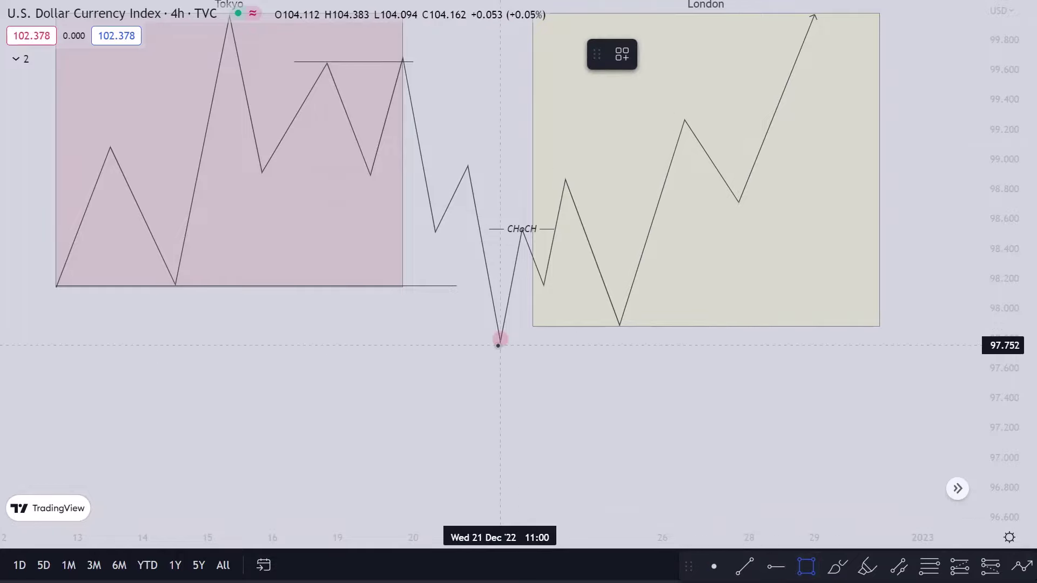
{"action": "left_click", "coordinate": [498, 345]}
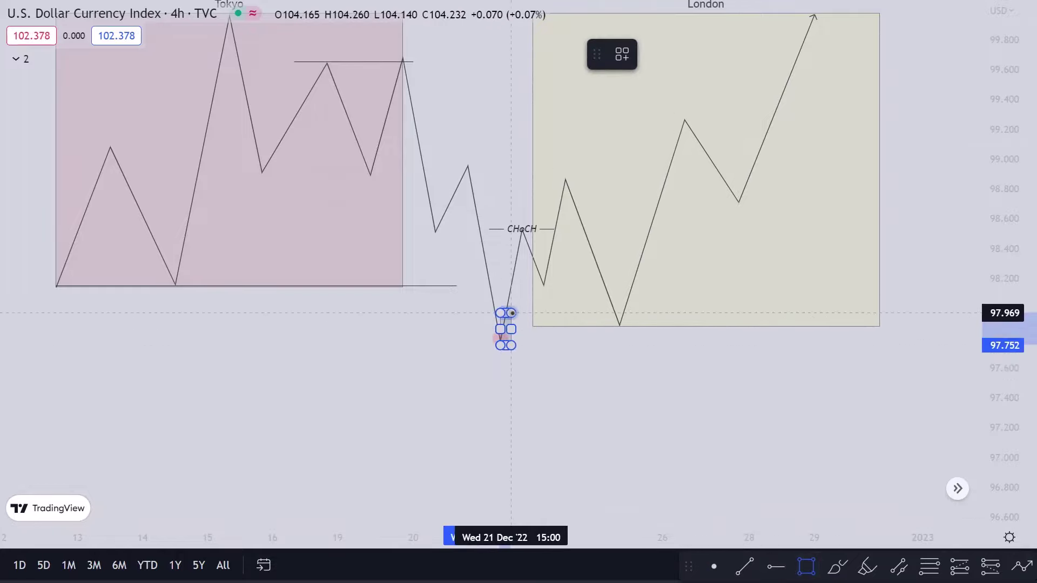
{"action": "left_click", "coordinate": [511, 310]}
{"action": "left_click", "coordinate": [549, 359]}
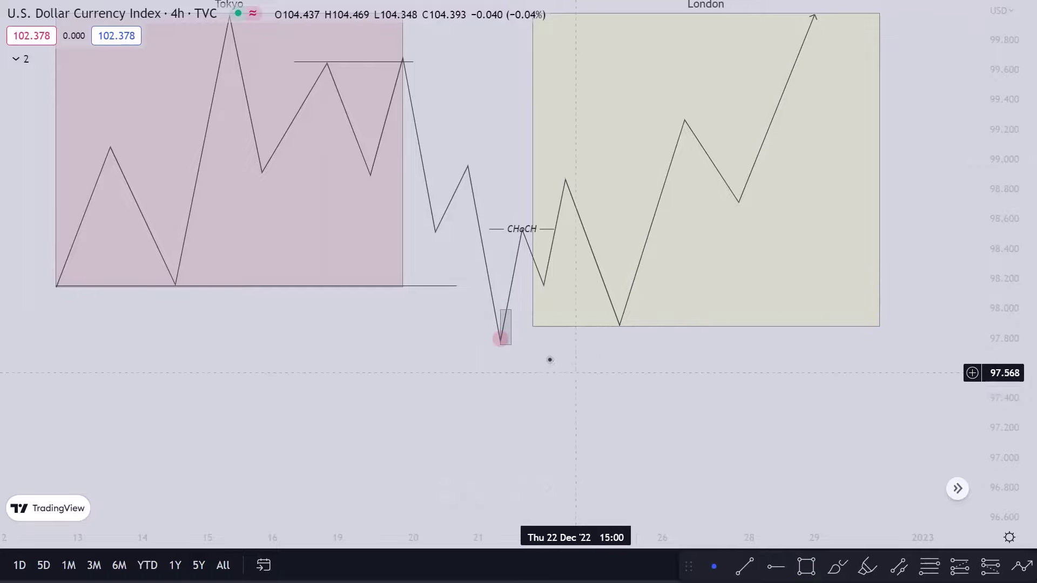
Step: Stretch the small rectangle at the swing low across to the London box's right edge to form the order block zone
{"action": "left_click", "coordinate": [512, 310]}
{"action": "left_click_drag", "start_coordinate": [512, 310], "coordinate": [880, 307]}
{"action": "left_click", "coordinate": [625, 410]}
{"action": "left_click_drag", "start_coordinate": [625, 410], "coordinate": [602, 432]}
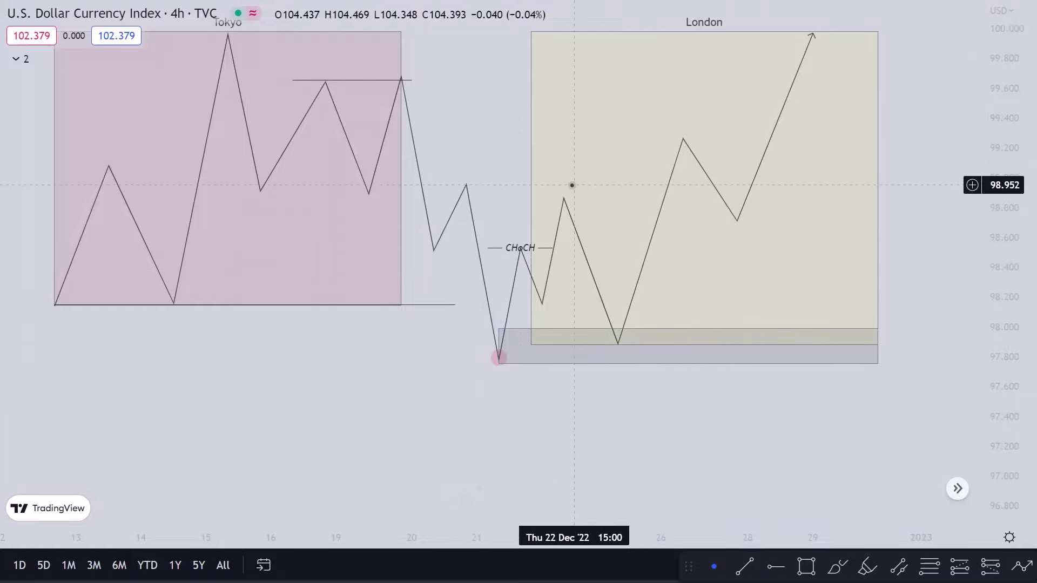
Step: Place a Long Position where price returns to the order block, with entry at 97.996 and stop at 97.736
{"action": "left_click", "coordinate": [499, 347]}
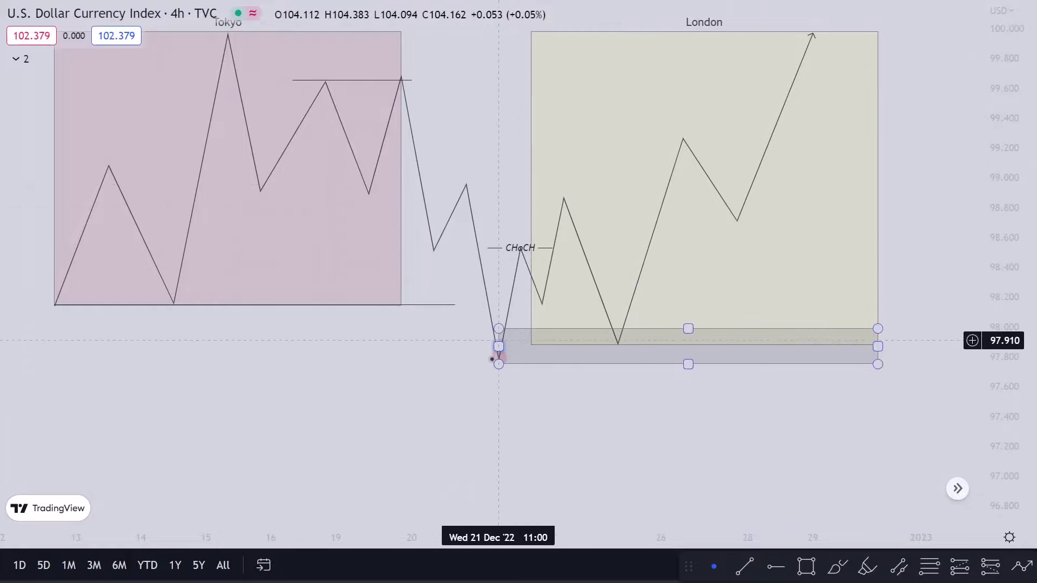
{"action": "left_click", "coordinate": [765, 482]}
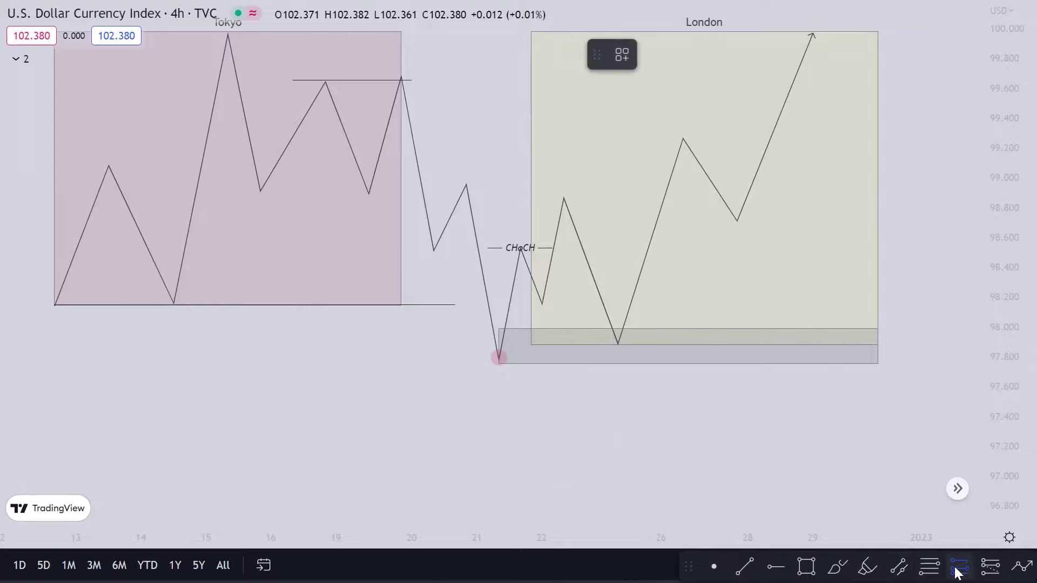
{"action": "left_click", "coordinate": [607, 327]}
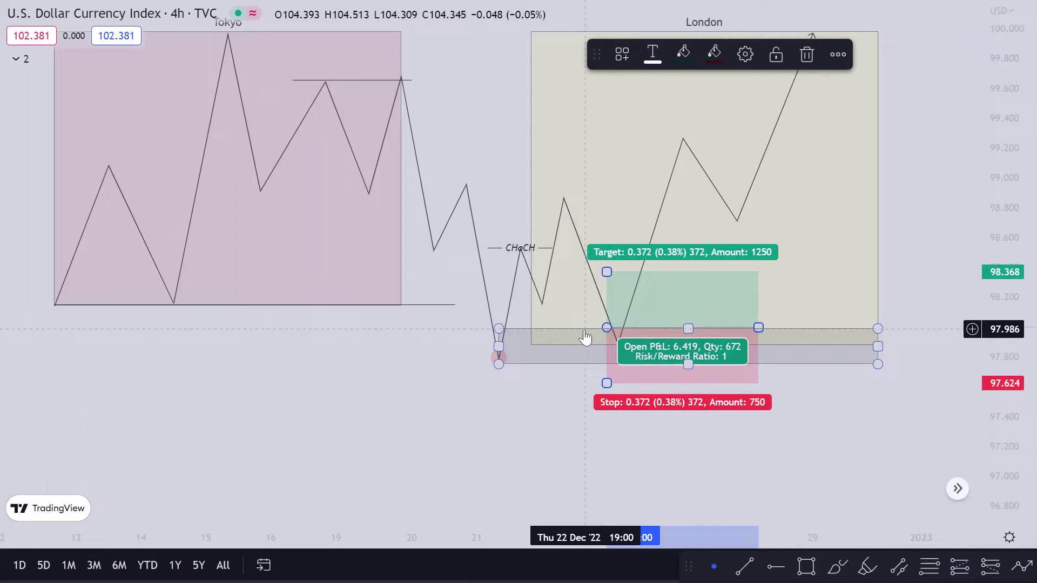
{"action": "left_click_drag", "start_coordinate": [607, 384], "coordinate": [589, 367]}
{"action": "left_click_drag", "start_coordinate": [533, 426], "coordinate": [500, 470]}
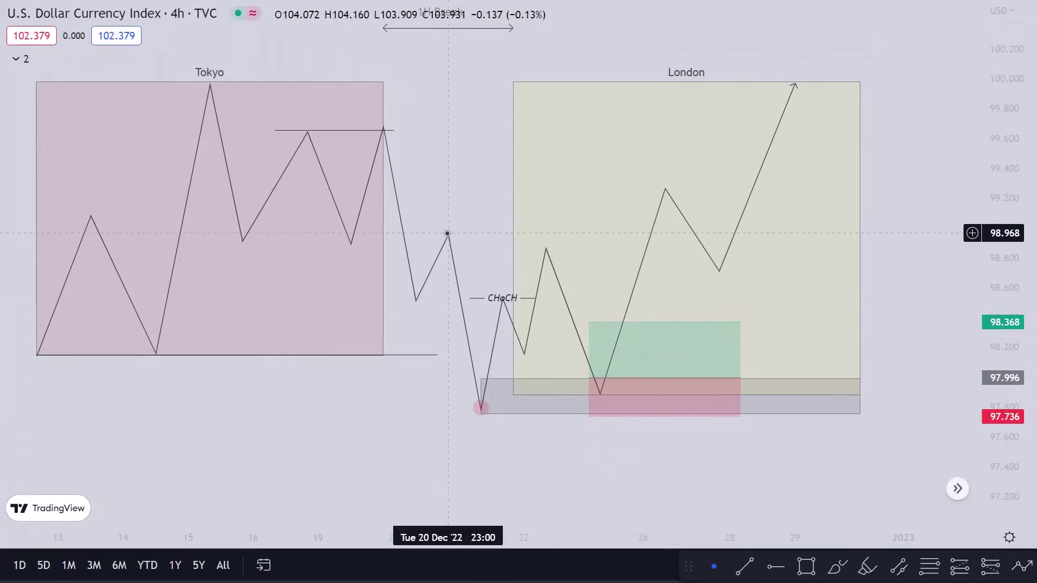
{"action": "left_click", "coordinate": [600, 337]}
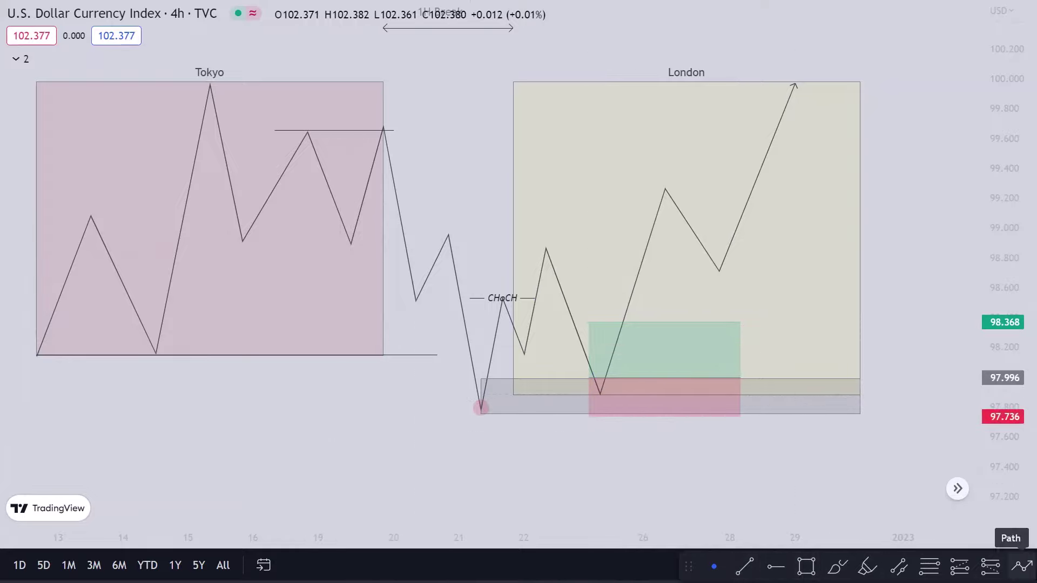
Step: Draw a horizontal trend line at 98.963 from the swing high in the 1H Break into the London box, using the $$$ template
{"action": "left_click", "coordinate": [749, 572]}
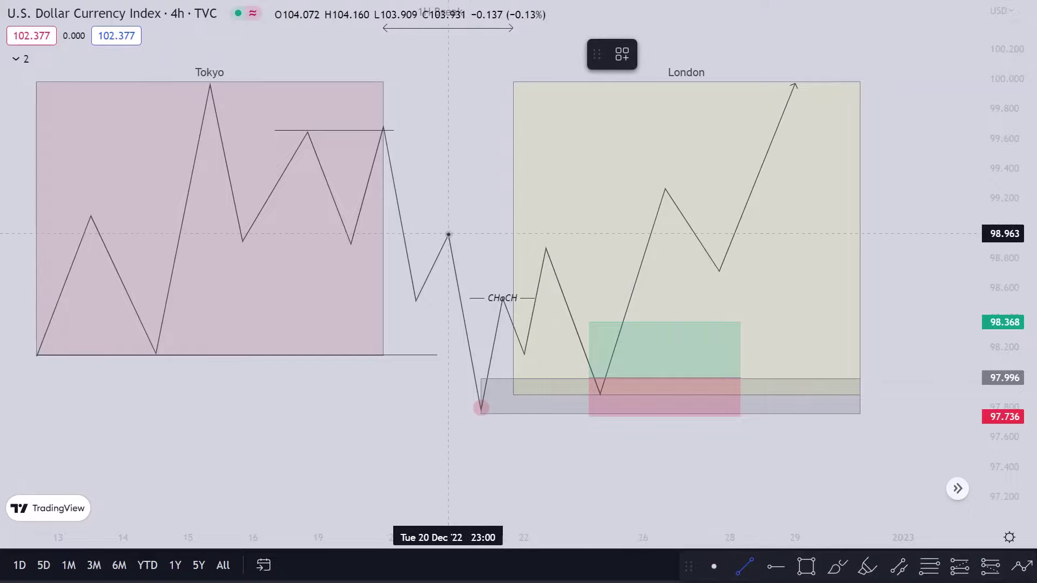
{"action": "left_click", "coordinate": [449, 233]}
{"action": "left_click", "coordinate": [633, 233]}
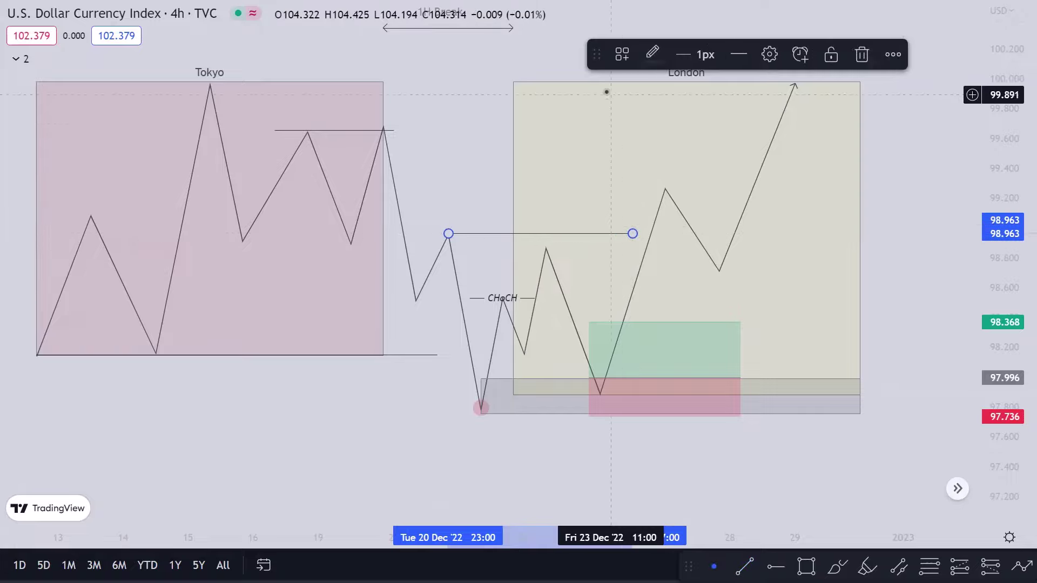
{"action": "left_click", "coordinate": [622, 54]}
{"action": "left_click", "coordinate": [648, 154]}
{"action": "left_click", "coordinate": [497, 253]}
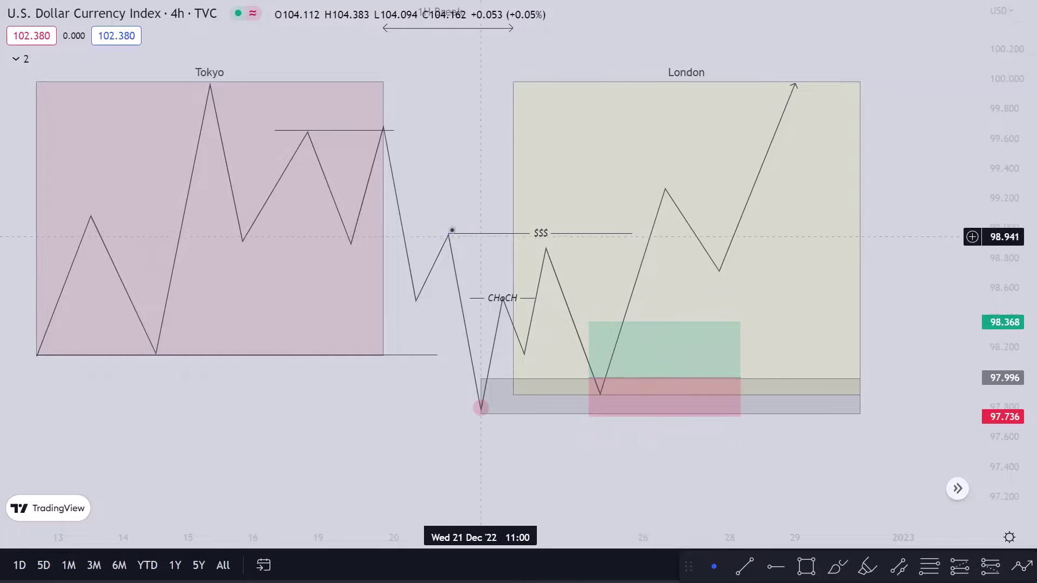
Step: Raise the long position's target to the $$$ line at 98.963
{"action": "left_click", "coordinate": [601, 324]}
{"action": "left_click_drag", "start_coordinate": [602, 323], "coordinate": [601, 330]}
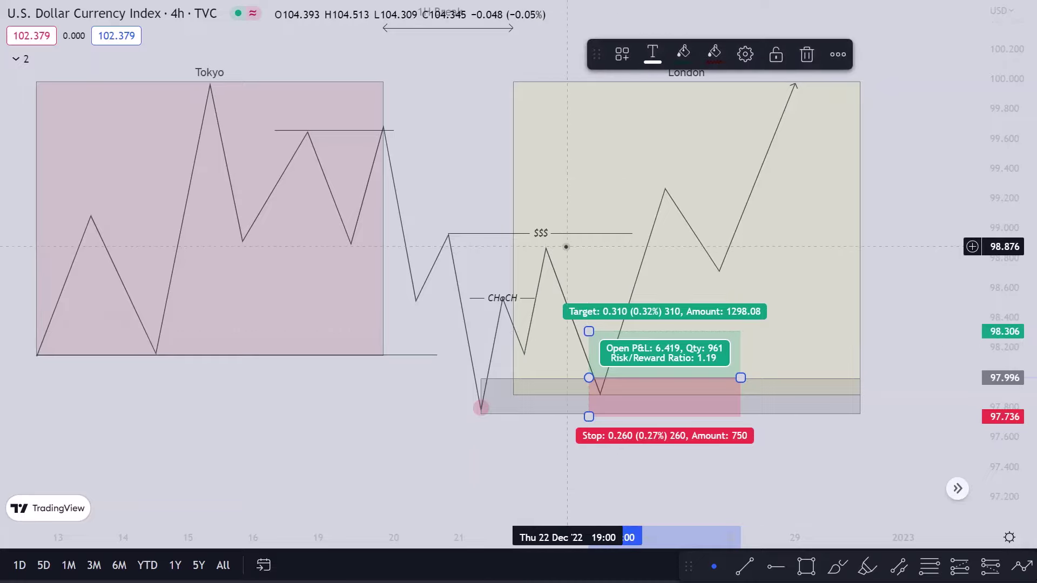
{"action": "left_click_drag", "start_coordinate": [589, 331], "coordinate": [588, 234]}
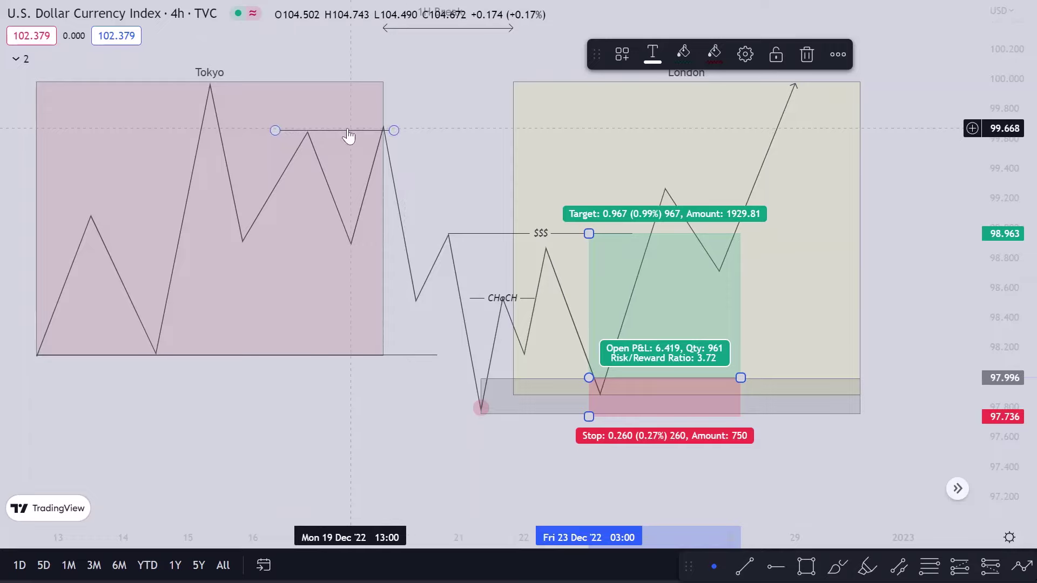
Step: Run the upper Tokyo line at 99.646 from the late Tokyo swing high into the London box and apply the $$$ template
{"action": "left_click_drag", "start_coordinate": [349, 135], "coordinate": [726, 134]}
{"action": "left_click", "coordinate": [622, 54]}
{"action": "left_click", "coordinate": [625, 151]}
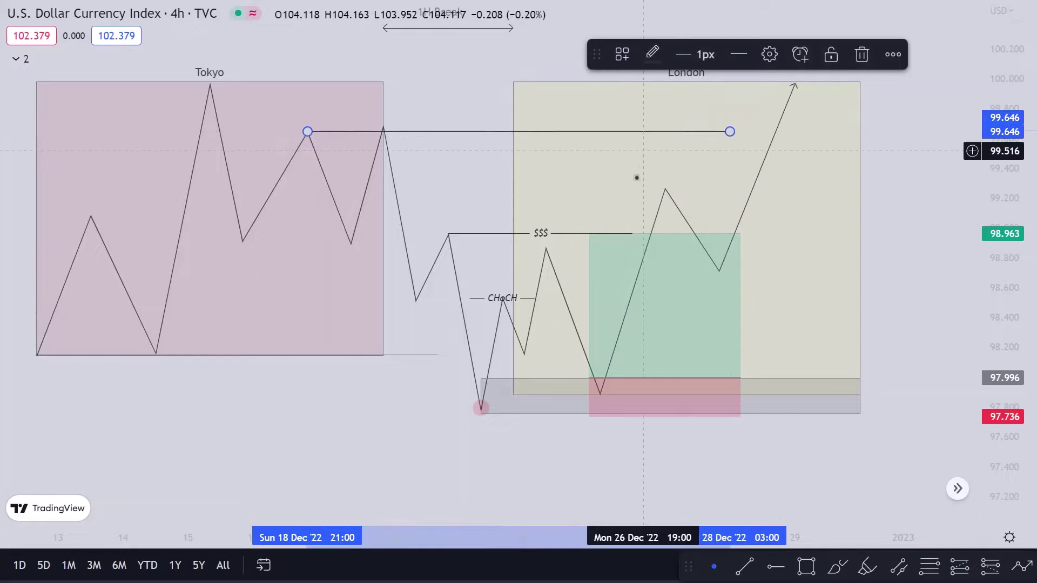
Step: Raise the long position's target to the upper $$$ line at 99.636 and on to the Tokyo high at 99.967
{"action": "left_click_drag", "start_coordinate": [584, 233], "coordinate": [583, 133]}
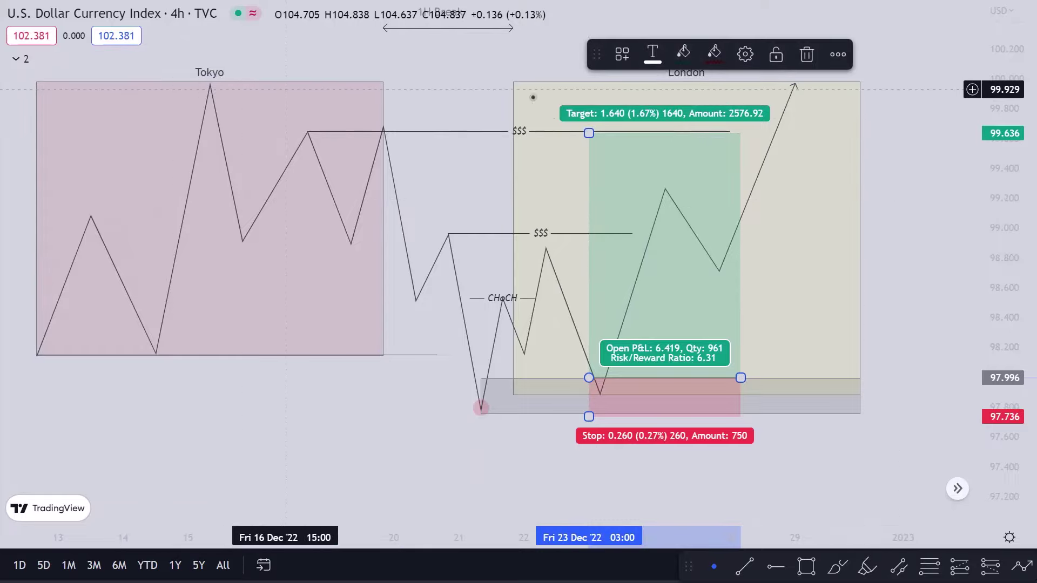
{"action": "left_click_drag", "start_coordinate": [592, 114], "coordinate": [589, 82]}
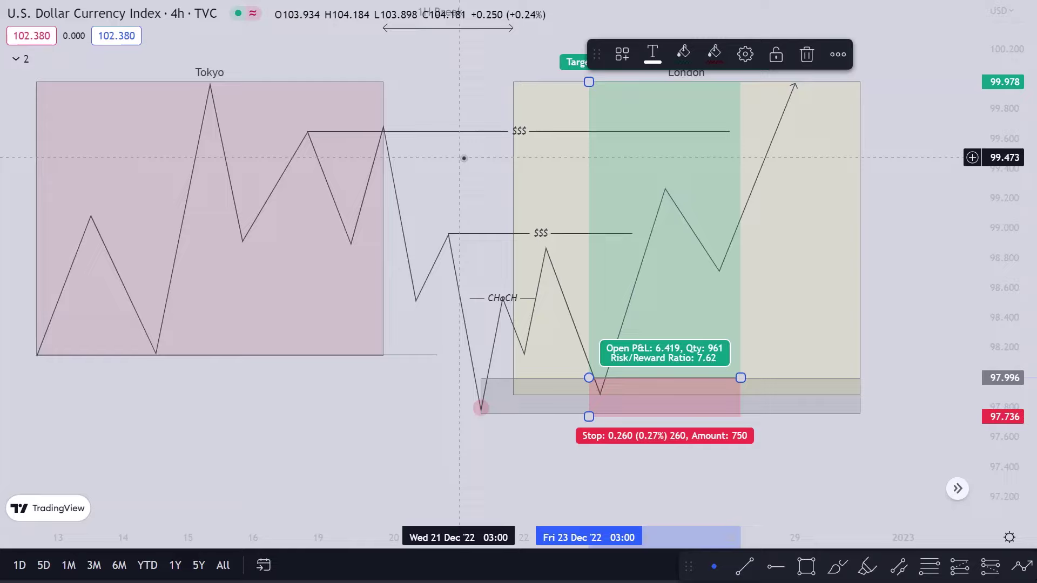
{"action": "left_click_drag", "start_coordinate": [464, 173], "coordinate": [454, 222]}
{"action": "scroll", "coordinate": [467, 200], "scroll_direction": "up", "scroll_amount": 1}
{"action": "left_click", "coordinate": [592, 121]}
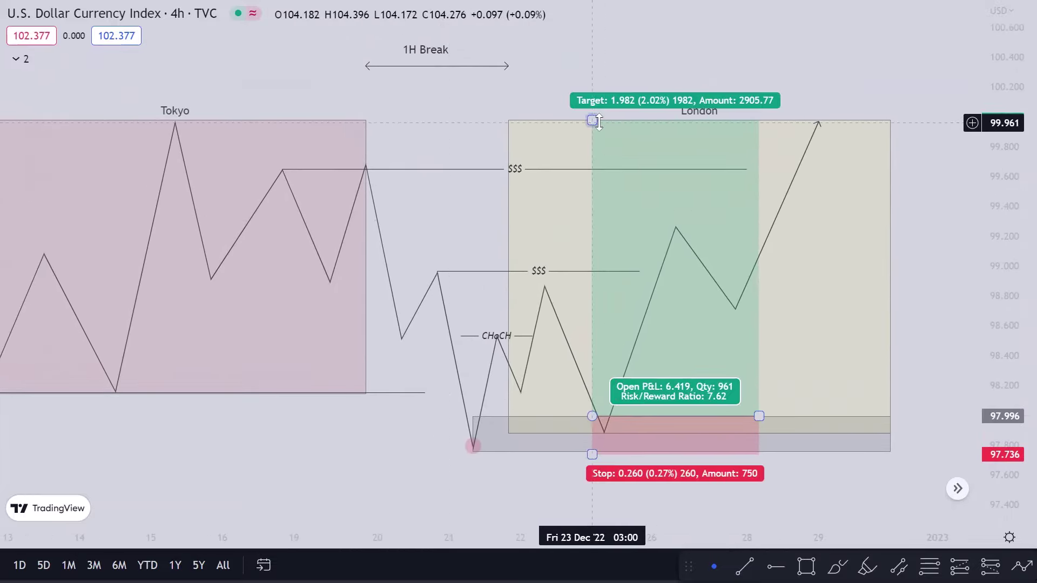
{"action": "mouse_move", "coordinate": [593, 121]}
{"action": "left_mouse_down"}
{"action": "mouse_move", "coordinate": [592, 147]}
{"action": "mouse_move", "coordinate": [594, 122]}
{"action": "left_mouse_up"}
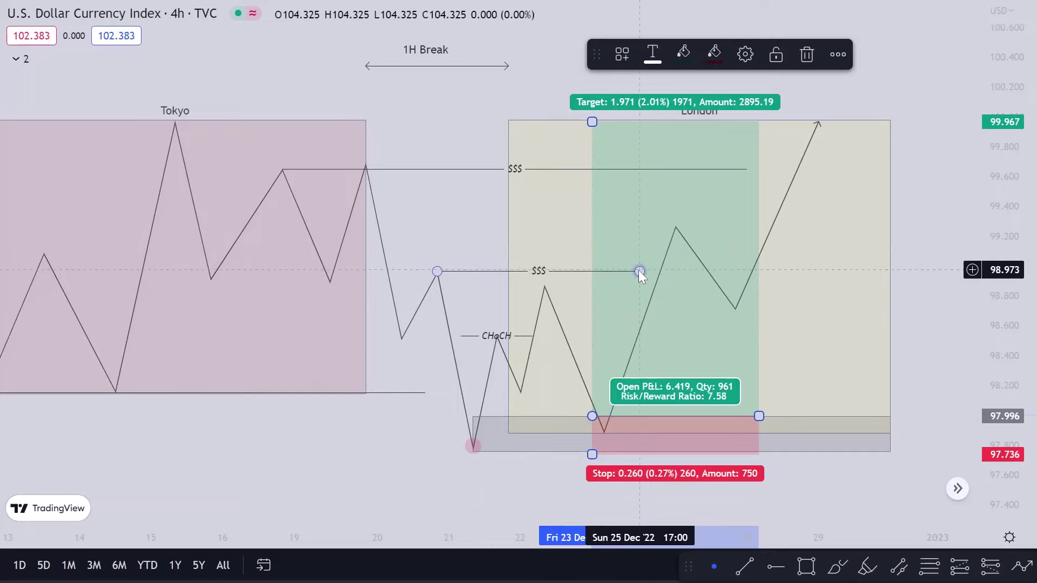
Step: Brush an alternative price path from the London low past the lower $$$ line and back below the stop, and delete it
{"action": "left_click", "coordinate": [837, 566]}
{"action": "left_click_drag", "start_coordinate": [607, 429], "coordinate": [723, 448]}
{"action": "left_click_drag", "start_coordinate": [760, 389], "coordinate": [829, 452]}
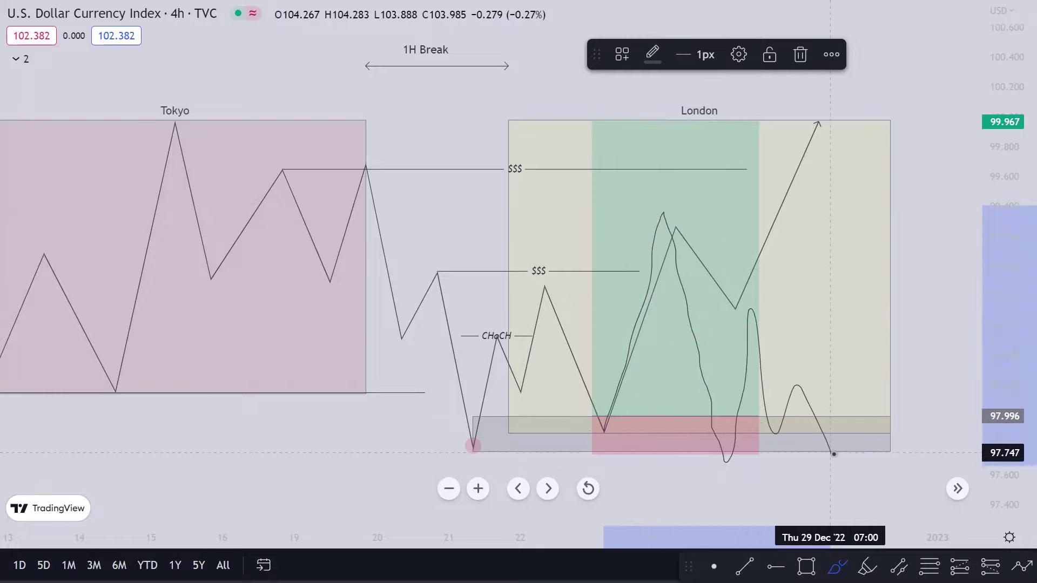
{"action": "key", "text": "Delete"}
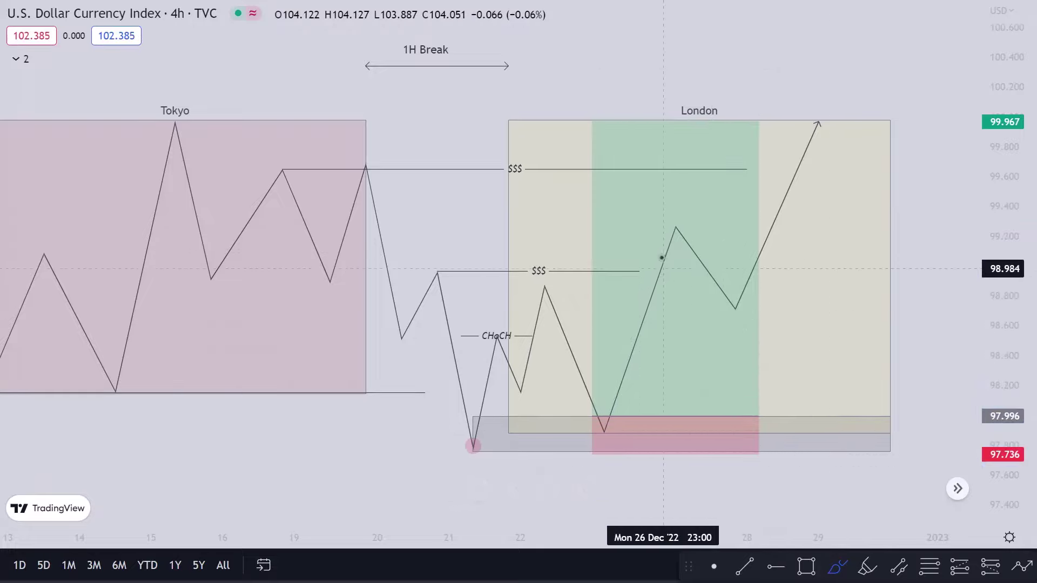
Step: Brush along the lower $$$ line, a reversal to the stop and a circle around the London swing high, deleting the marks
{"action": "left_click_drag", "start_coordinate": [572, 273], "coordinate": [653, 269]}
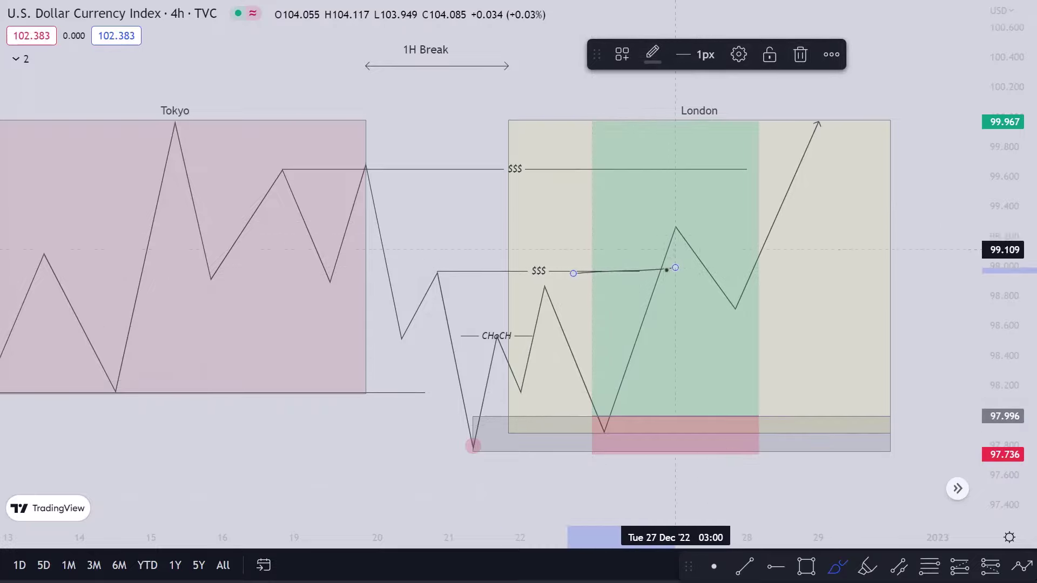
{"action": "mouse_move", "coordinate": [664, 259]}
{"action": "left_mouse_down"}
{"action": "mouse_move", "coordinate": [699, 341]}
{"action": "mouse_move", "coordinate": [713, 442]}
{"action": "left_mouse_up"}
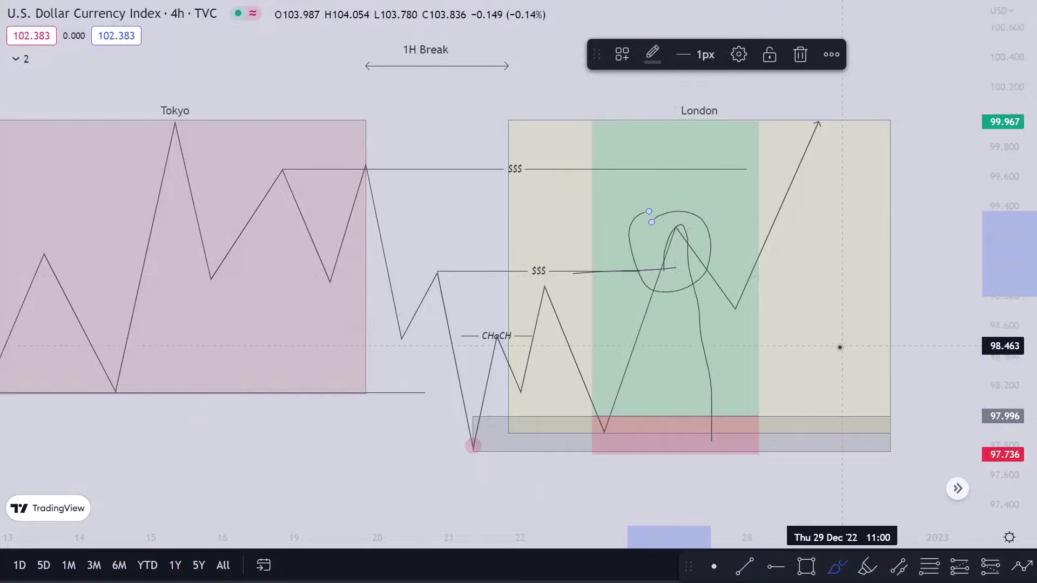
{"action": "key", "text": "Delete"}
Step: Place a copy of the Steps heading centred above the numbered strategy notes and delete the original heading
{"action": "left_click_drag", "start_coordinate": [429, 134], "coordinate": [729, 5]}
{"action": "left_click_drag", "start_coordinate": [544, 372], "coordinate": [450, 223]}
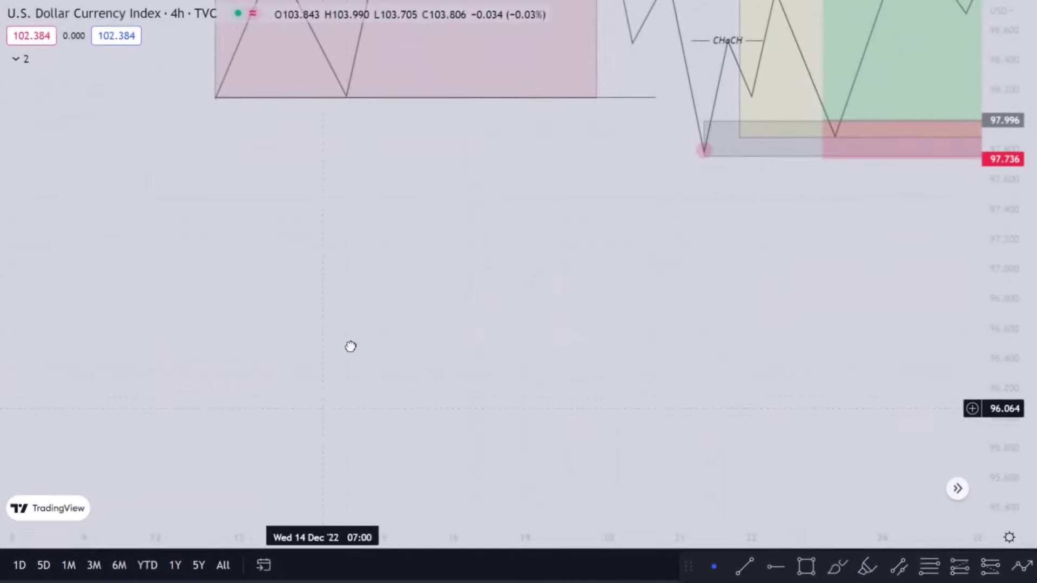
{"action": "left_click_drag", "start_coordinate": [308, 407], "coordinate": [844, 124]}
{"action": "scroll", "coordinate": [906, 234], "scroll_direction": "up", "scroll_amount": 4}
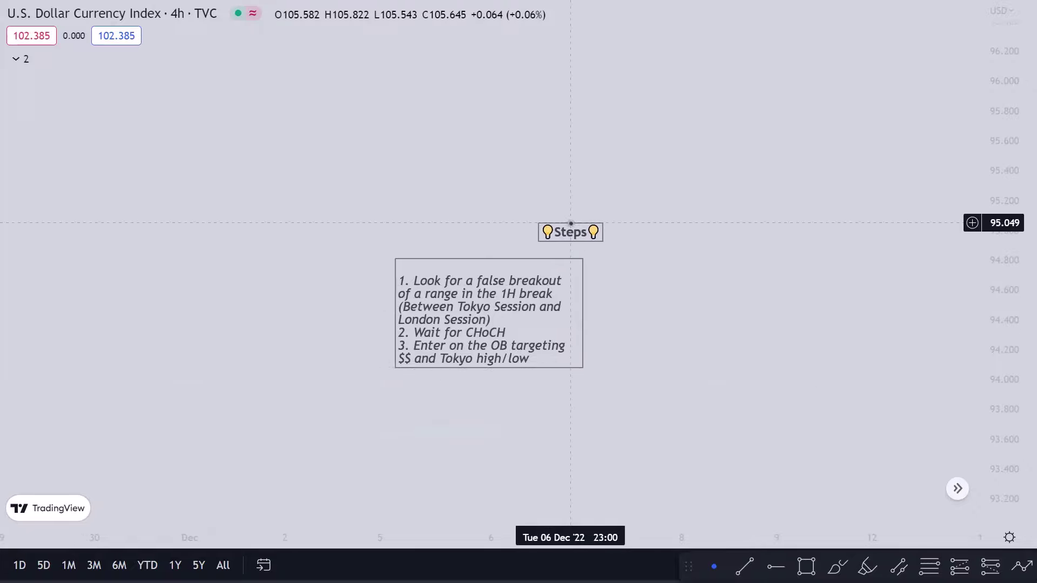
{"action": "left_click_drag", "start_coordinate": [576, 232], "coordinate": [494, 230]}
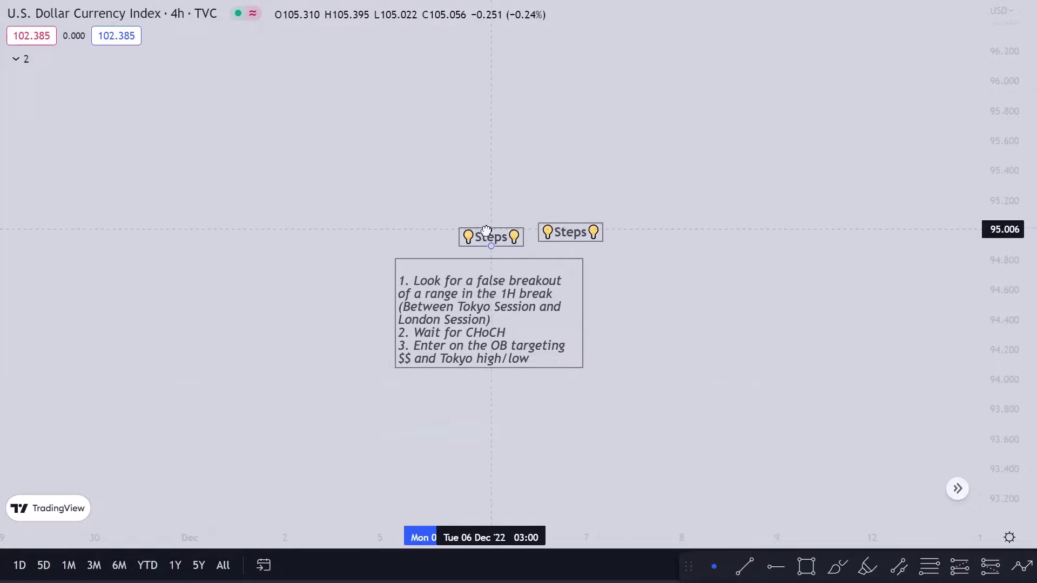
{"action": "left_click", "coordinate": [583, 231]}
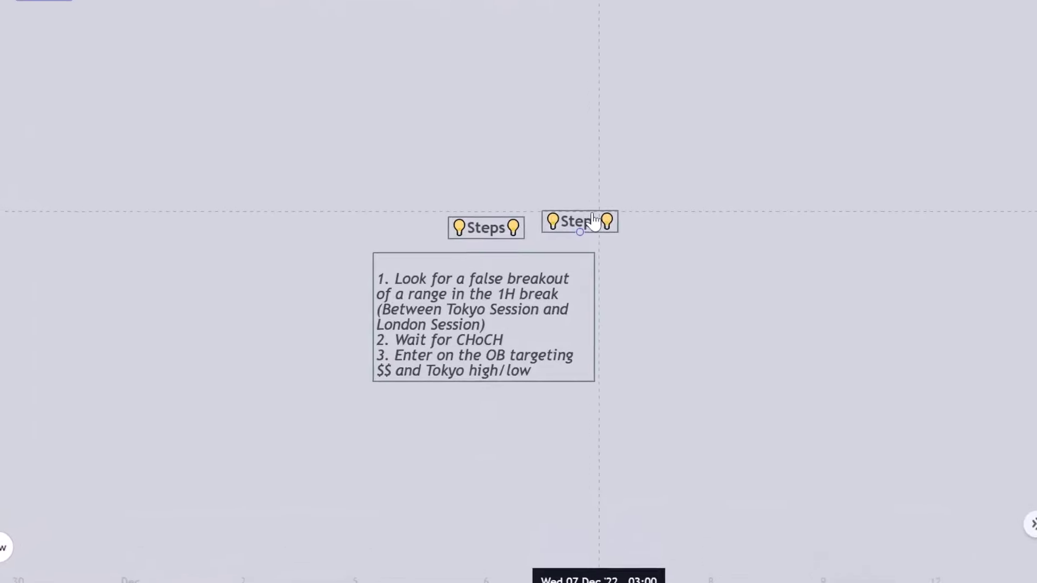
{"action": "key", "text": "Delete"}
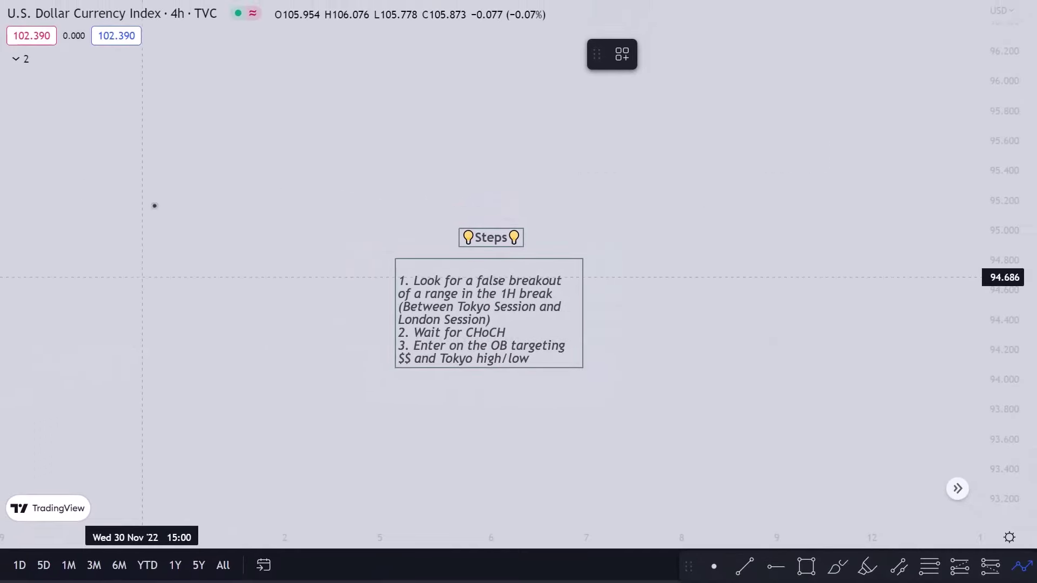
Step: Draw a zigzag path with three roughly equal highs near 95.35 and lows near 94.55 to illustrate a price range
{"action": "left_click", "coordinate": [110, 308]}
{"action": "left_click", "coordinate": [158, 179]}
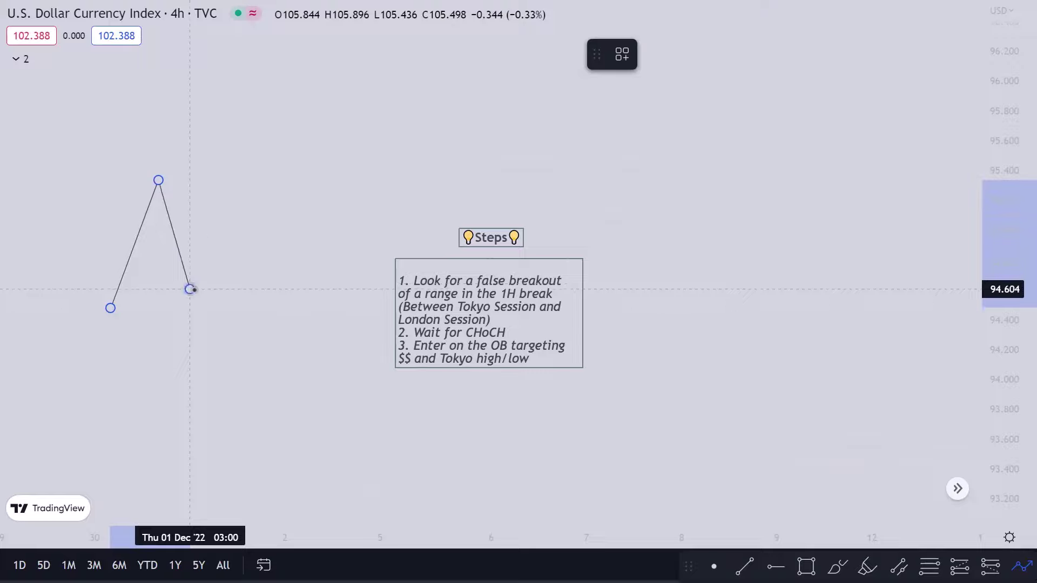
{"action": "left_click", "coordinate": [189, 290]}
{"action": "left_click", "coordinate": [238, 179]}
{"action": "left_click", "coordinate": [285, 295]}
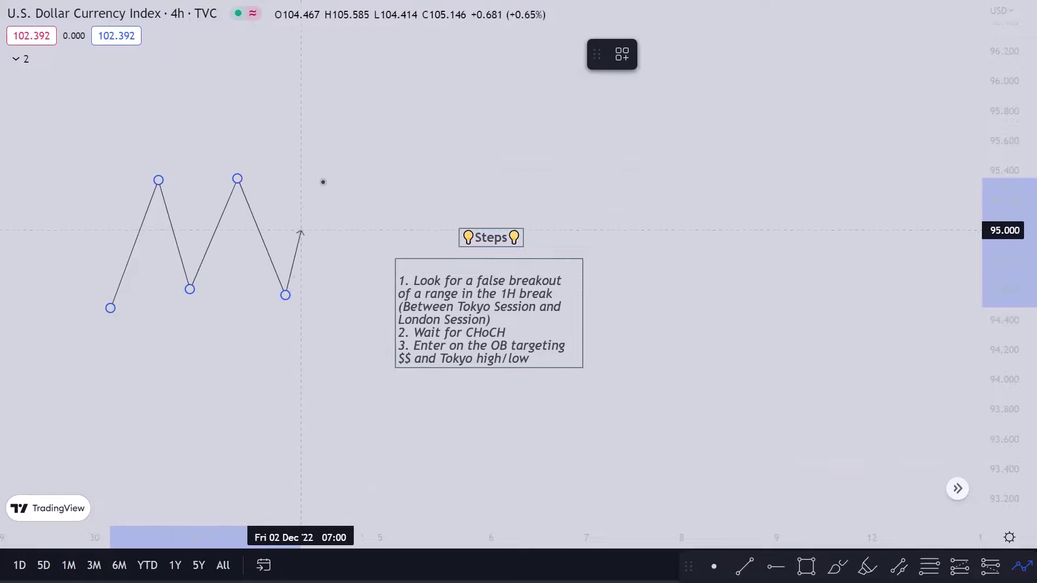
{"action": "left_click", "coordinate": [317, 178]}
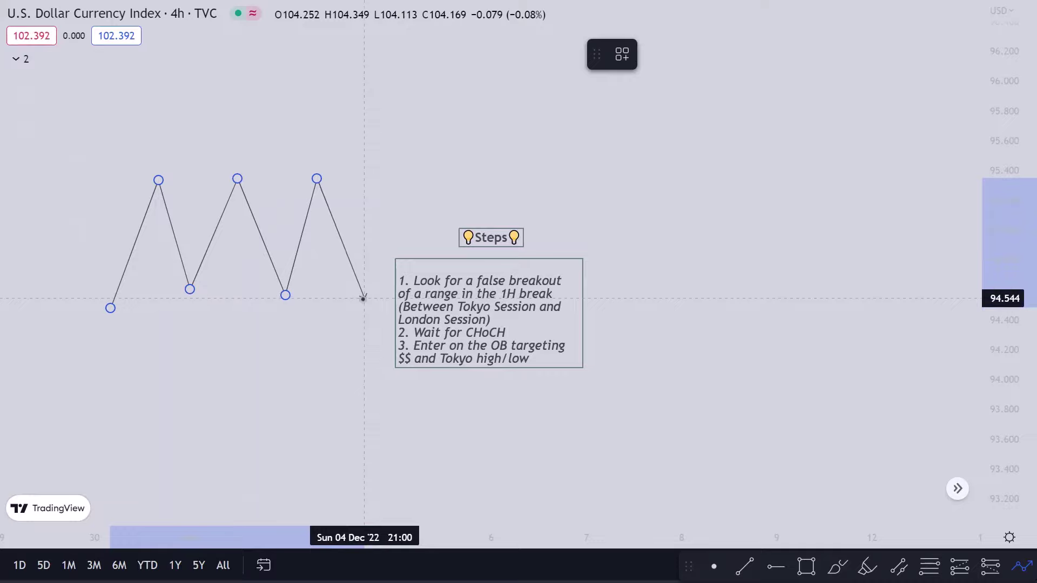
{"action": "left_click", "coordinate": [364, 297]}
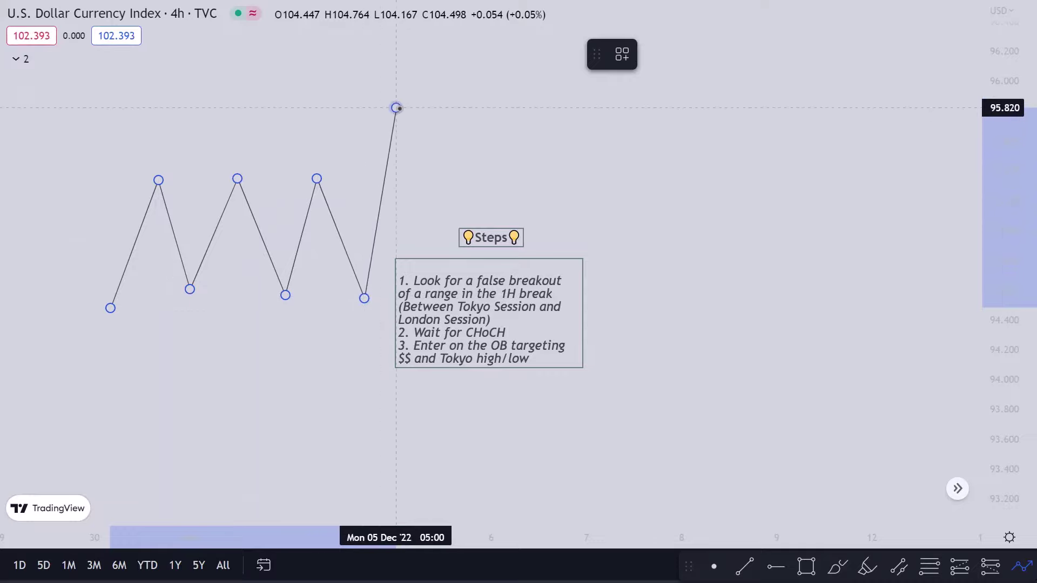
Step: Extend the path with a false breakout to about 95.82, a pullback, a second high and a drop to about 94.50
{"action": "left_click", "coordinate": [396, 107]}
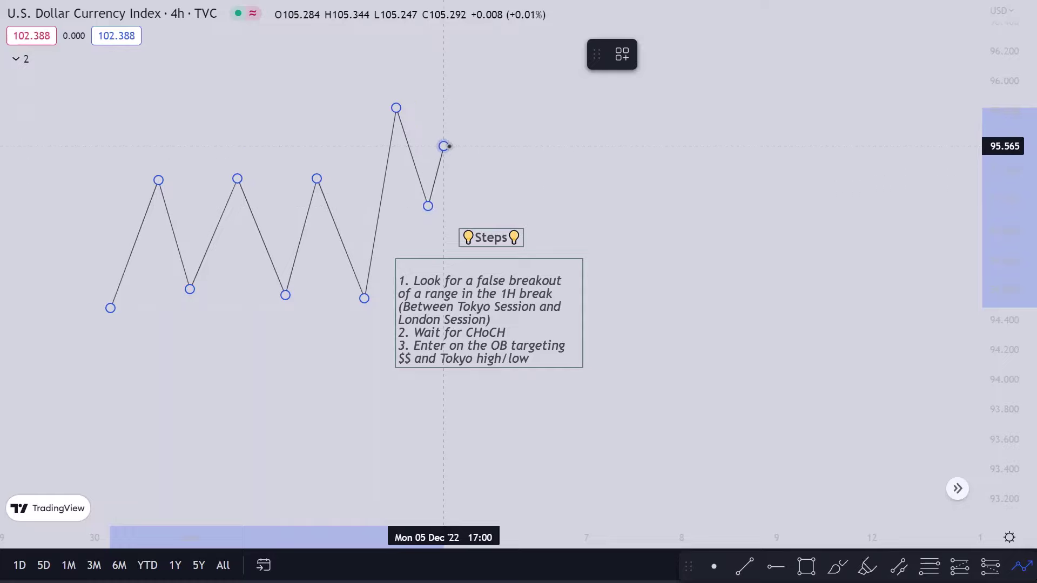
{"action": "left_click", "coordinate": [444, 145]}
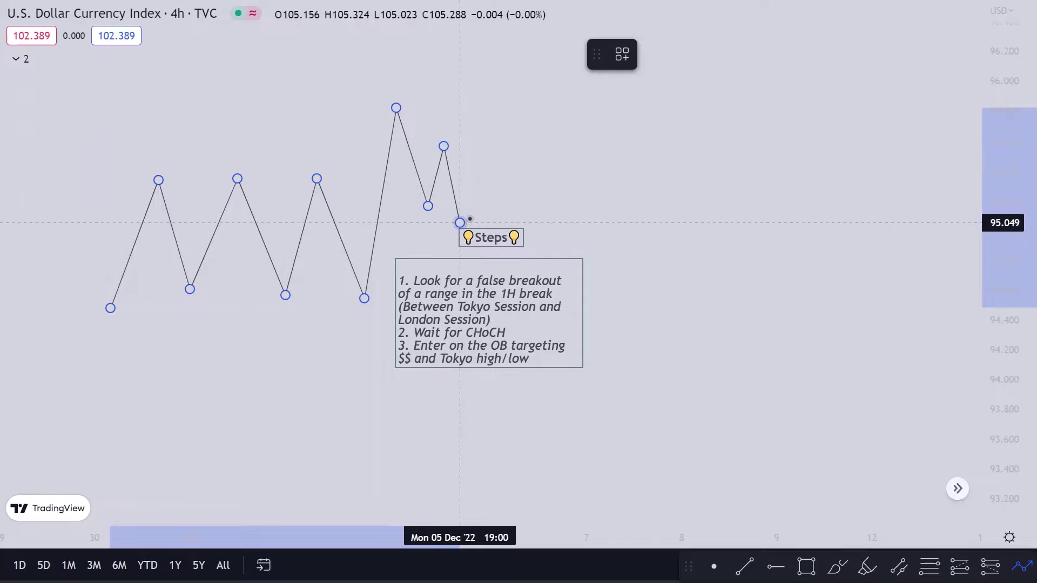
{"action": "left_click", "coordinate": [460, 223]}
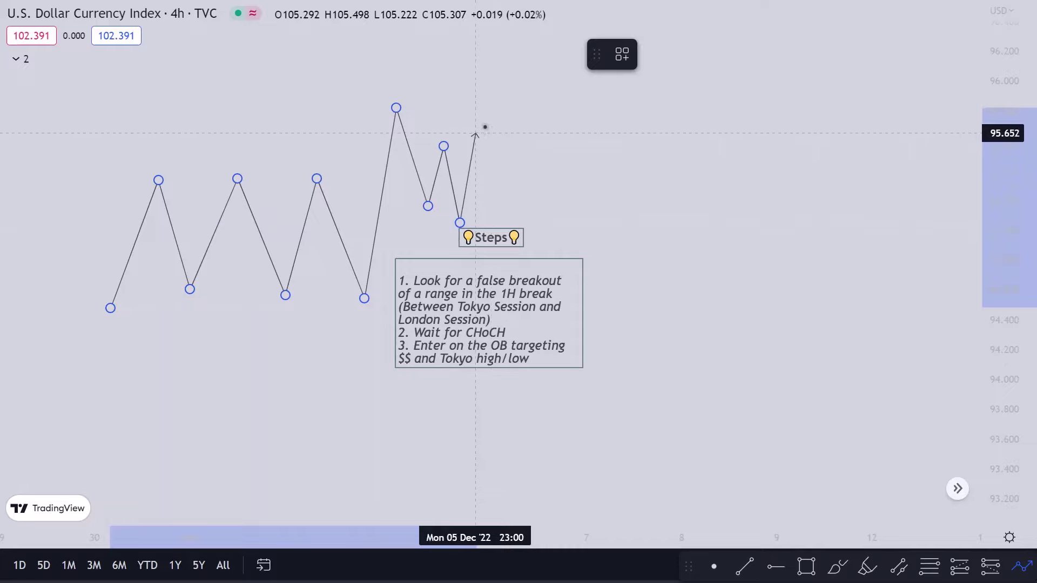
{"action": "left_click", "coordinate": [491, 113]}
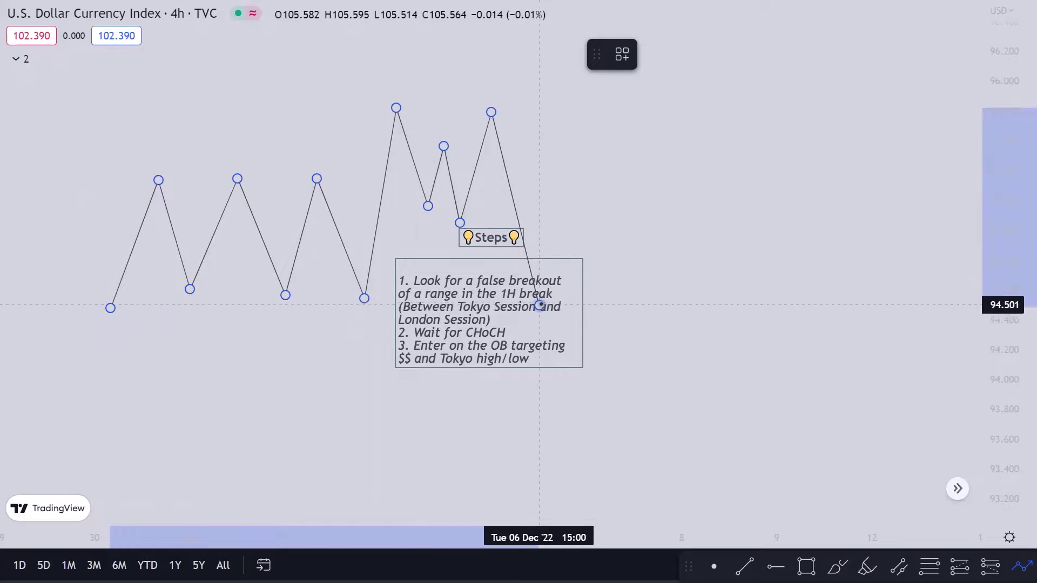
{"action": "double_click", "coordinate": [539, 306]}
{"action": "key", "text": "Escape"}
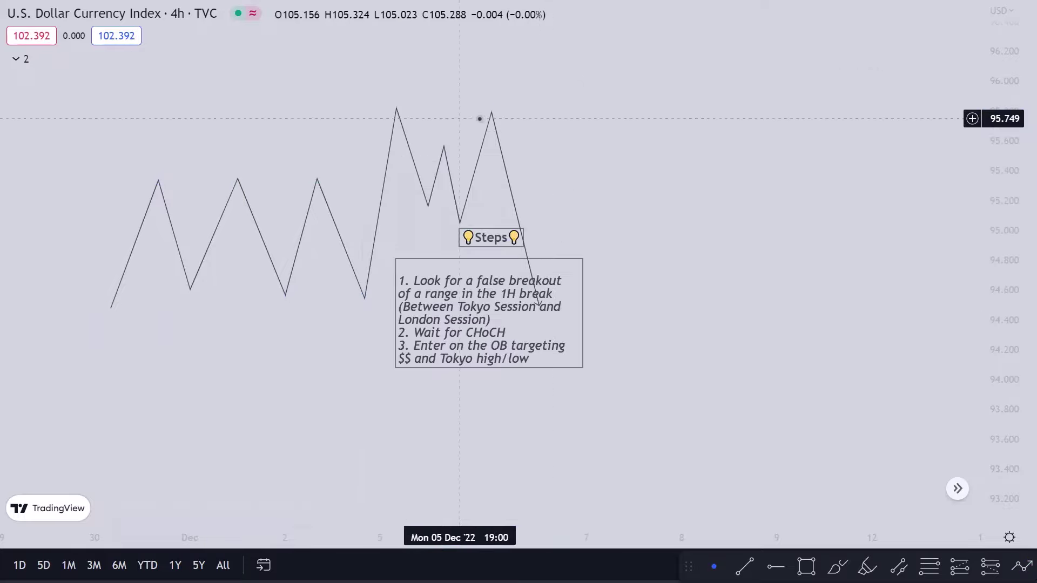
Step: Move the zigzag path beyond the Steps notes and delete it
{"action": "mouse_move", "coordinate": [492, 125]}
{"action": "left_mouse_down"}
{"action": "mouse_move", "coordinate": [665, 83]}
{"action": "mouse_move", "coordinate": [912, 67]}
{"action": "mouse_move", "coordinate": [920, 54]}
{"action": "left_mouse_up"}
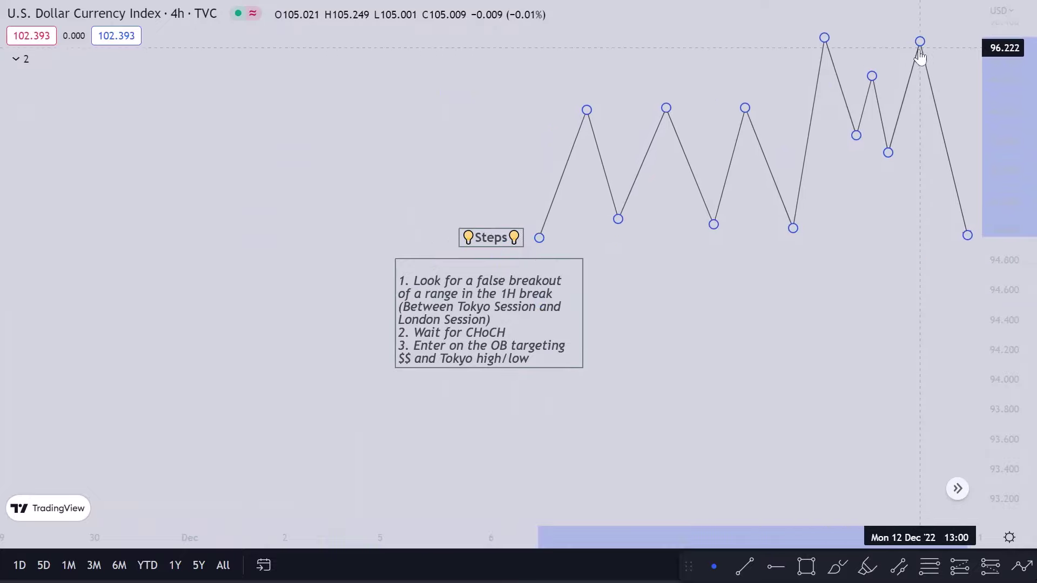
{"action": "left_click", "coordinate": [838, 279]}
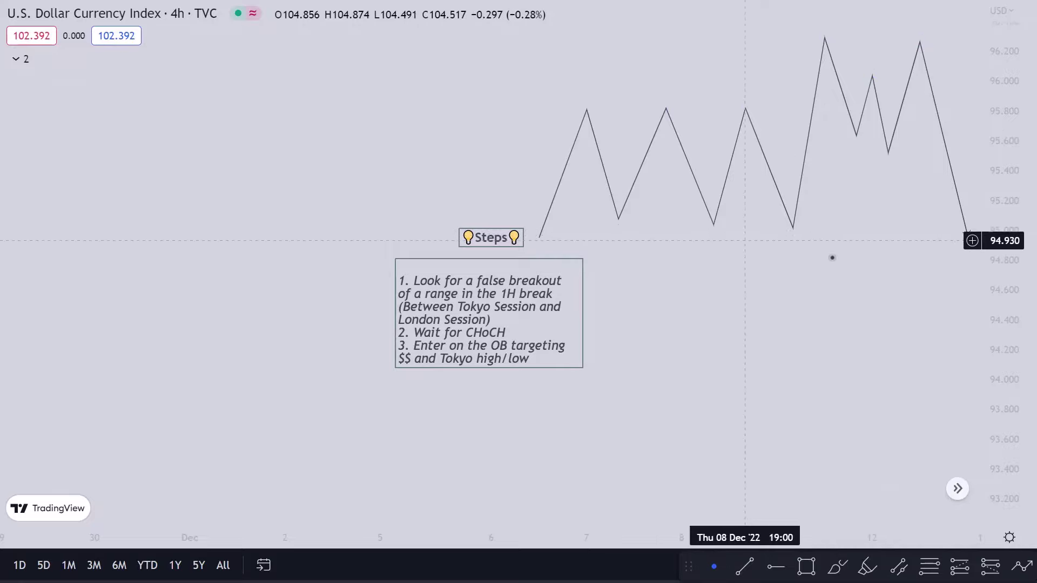
{"action": "left_click", "coordinate": [795, 227]}
{"action": "key", "text": "Delete"}
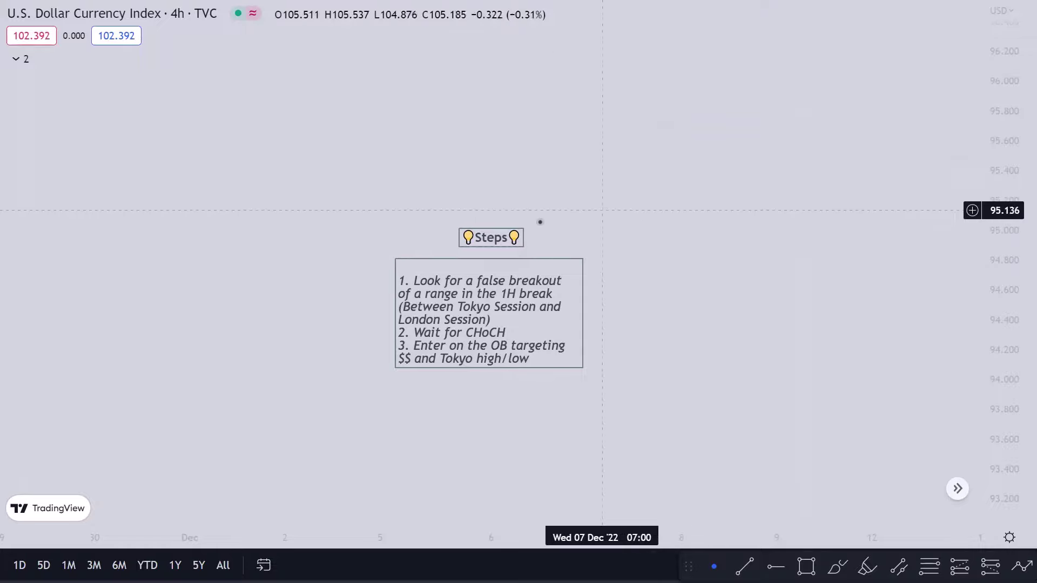
{"action": "left_click_drag", "start_coordinate": [486, 172], "coordinate": [348, 156]}
{"action": "left_click_drag", "start_coordinate": [497, 151], "coordinate": [676, 173]}
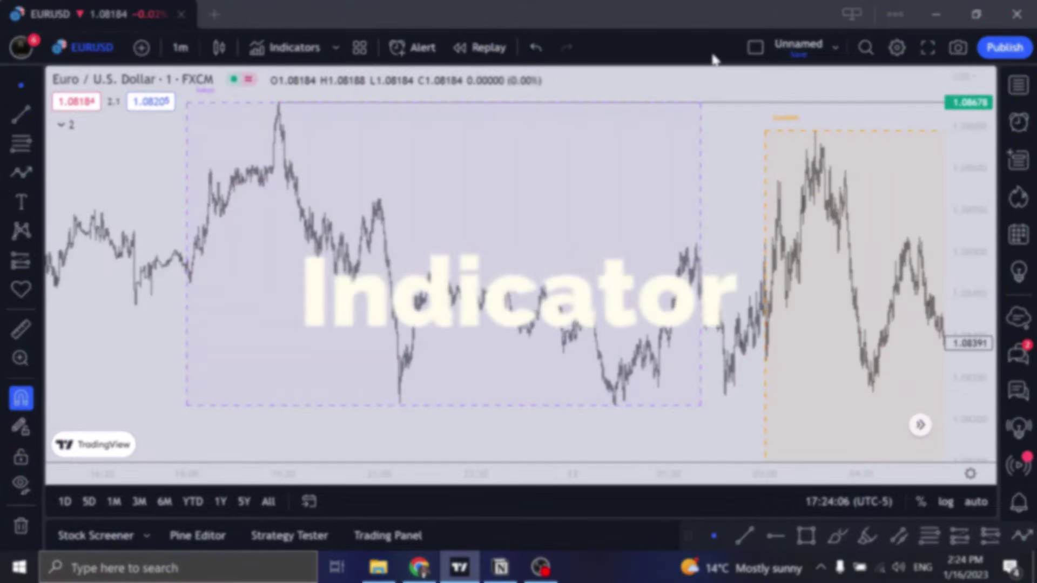
Step: Look up the FX Market Sessions indicator among the favourite scripts for the EURUSD chart and close the list
{"action": "left_click_drag", "start_coordinate": [669, 103], "coordinate": [665, 107]}
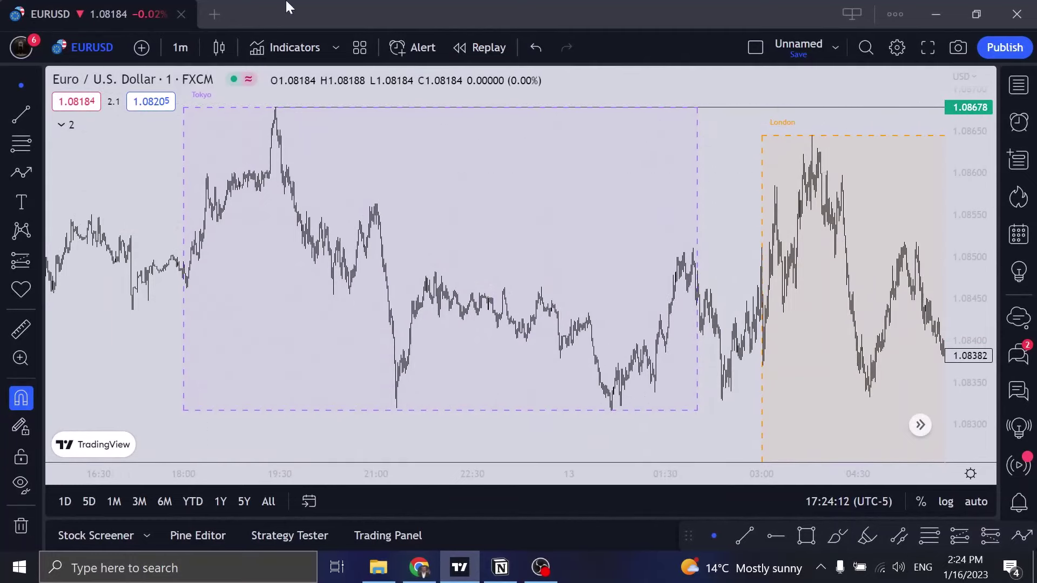
{"action": "left_click", "coordinate": [273, 49]}
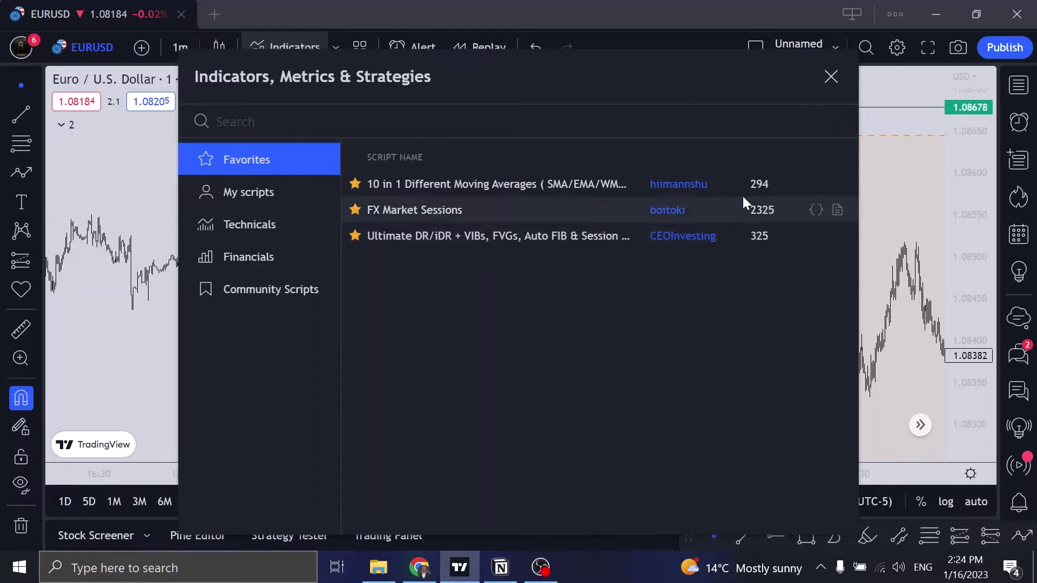
{"action": "left_click", "coordinate": [830, 77]}
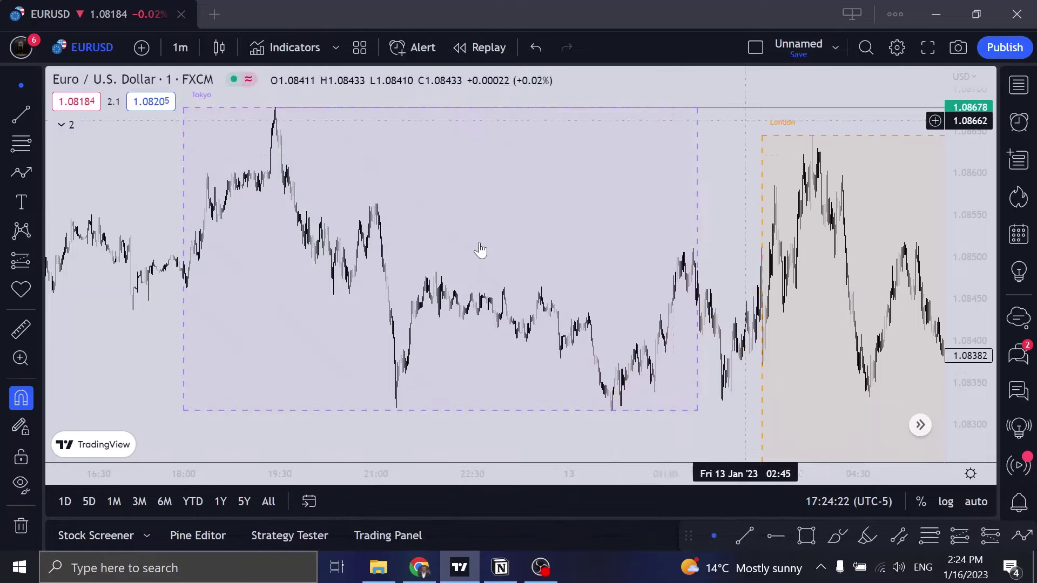
Step: Show the EURUSD 1-minute chart in full screen and examine price action across the Tokyo and London session boxes
{"action": "left_click_drag", "start_coordinate": [440, 166], "coordinate": [425, 176]}
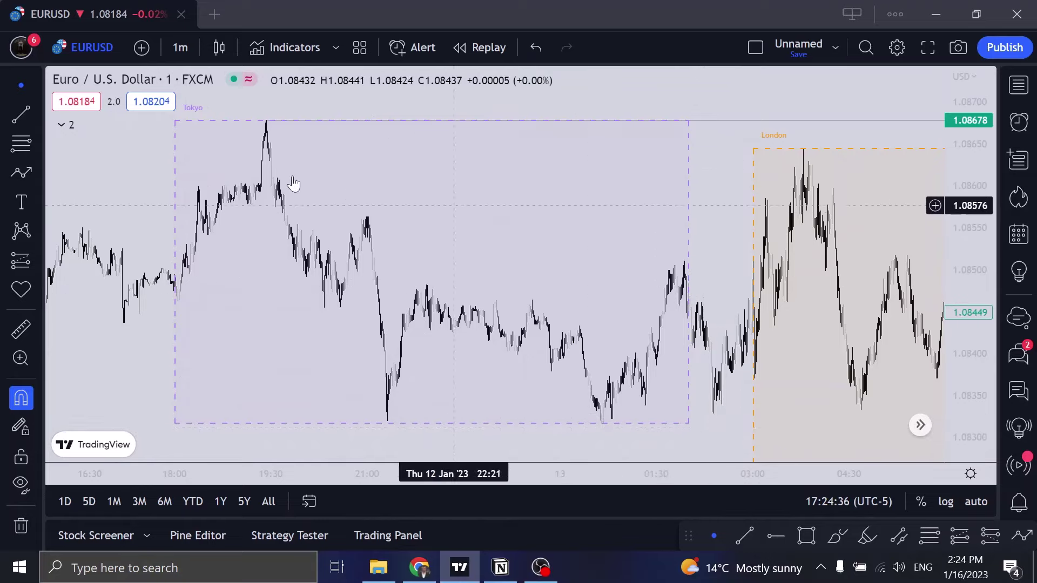
{"action": "left_click_drag", "start_coordinate": [237, 157], "coordinate": [230, 149]}
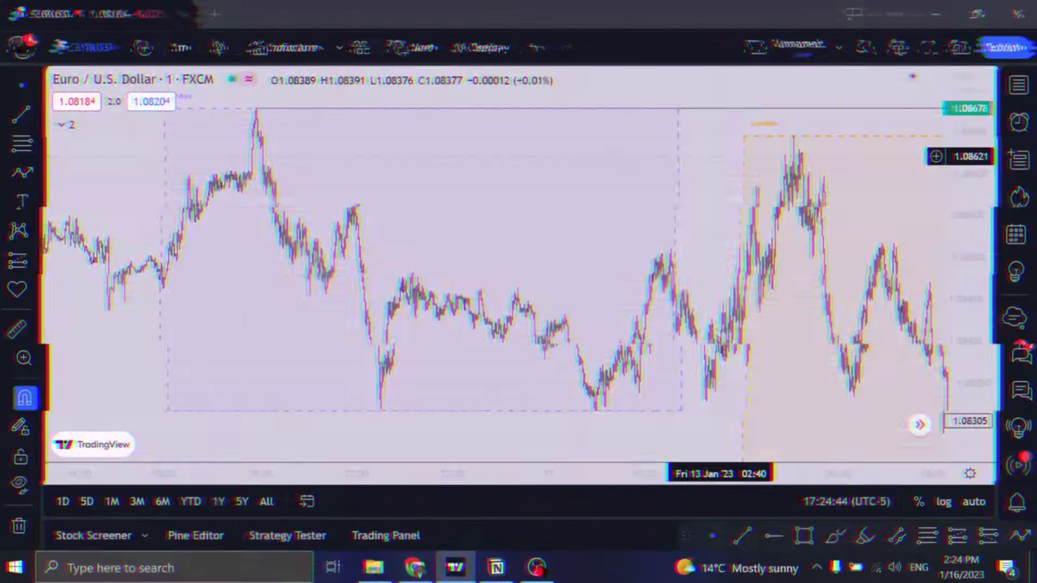
{"action": "key", "text": "shift+f"}
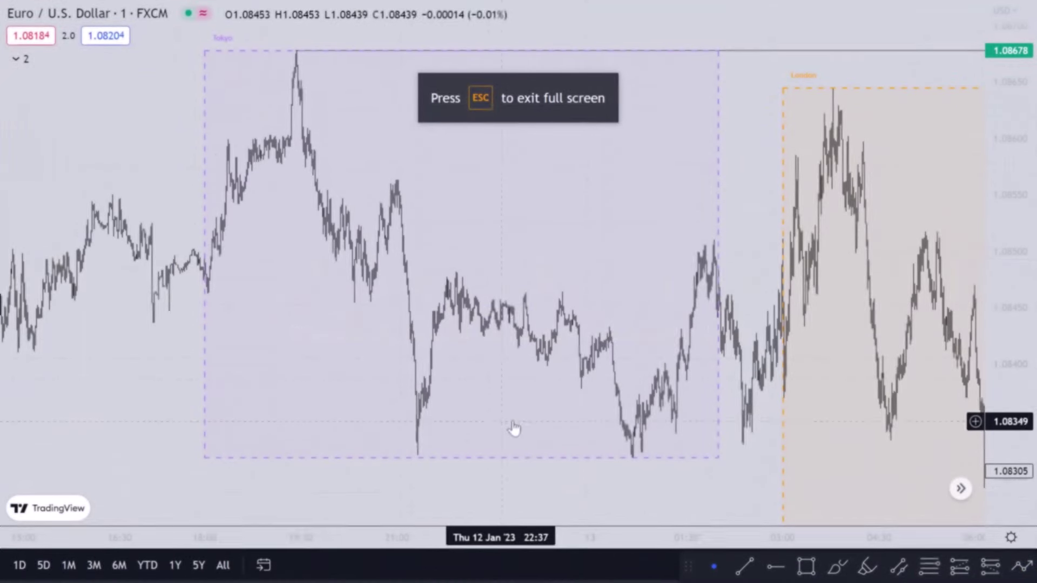
{"action": "left_click", "coordinate": [961, 488]}
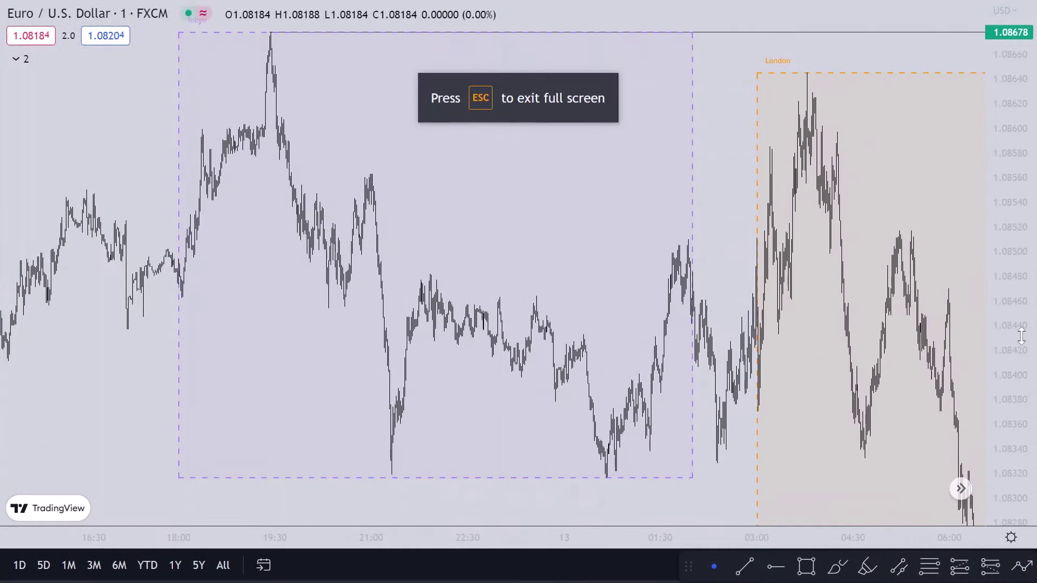
{"action": "scroll", "coordinate": [801, 342], "scroll_direction": "up", "scroll_amount": 3}
{"action": "left_click_drag", "start_coordinate": [407, 212], "coordinate": [509, 144]}
{"action": "scroll", "coordinate": [525, 146], "scroll_direction": "up", "scroll_amount": 1}
{"action": "scroll", "coordinate": [513, 183], "scroll_direction": "up", "scroll_amount": 2}
{"action": "scroll", "coordinate": [472, 259], "scroll_direction": "down", "scroll_amount": 4}
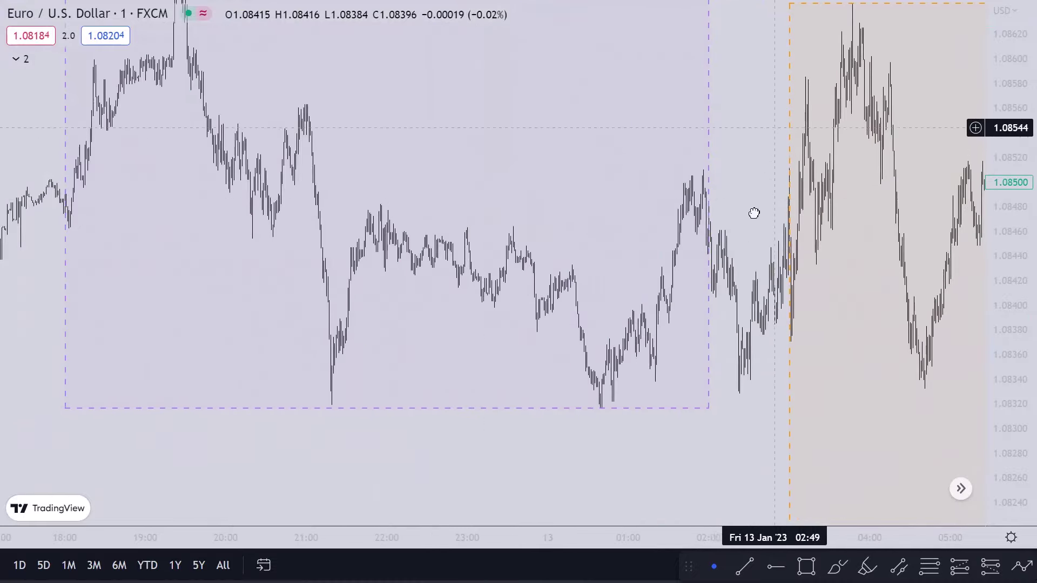
{"action": "left_click_drag", "start_coordinate": [754, 213], "coordinate": [708, 308]}
{"action": "left_click_drag", "start_coordinate": [997, 259], "coordinate": [996, 322]}
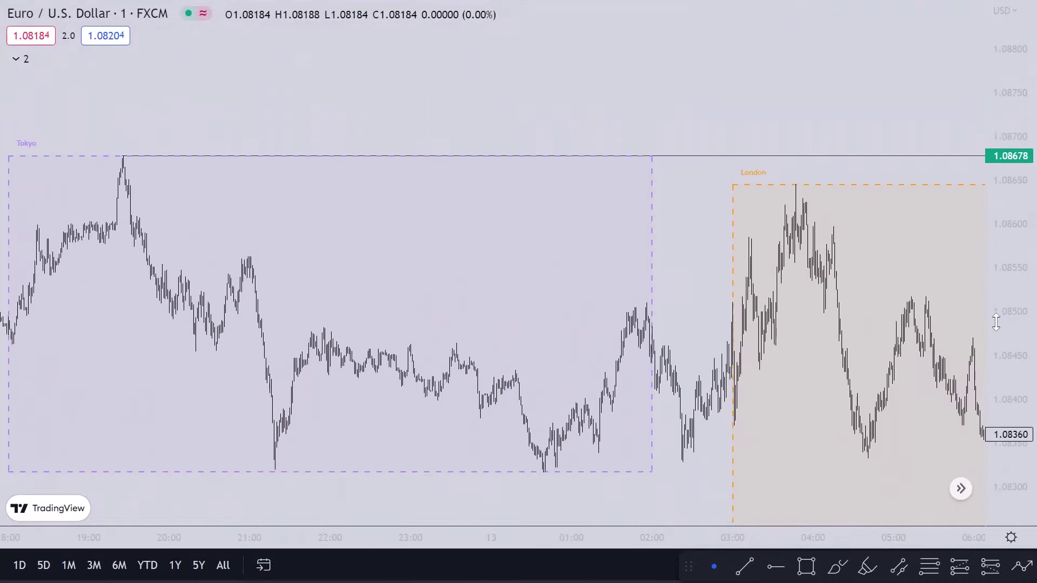
{"action": "left_click_drag", "start_coordinate": [703, 274], "coordinate": [683, 134]}
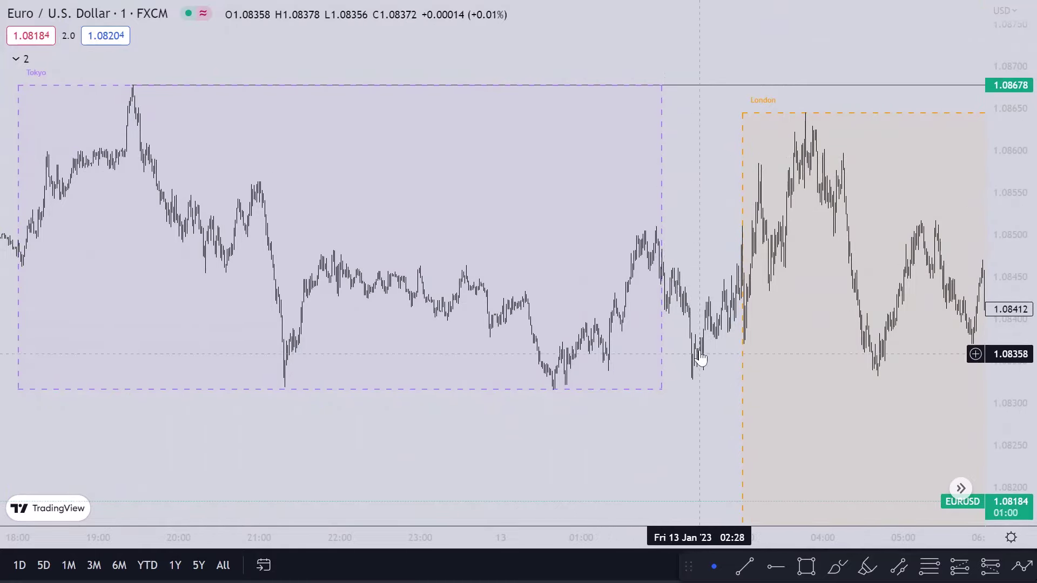
Step: Draw a horizontal trend line at 1.08338 from the 01:20 low to the candle that sweeps it after the Tokyo session
{"action": "scroll", "coordinate": [702, 334], "scroll_direction": "up", "scroll_amount": 5}
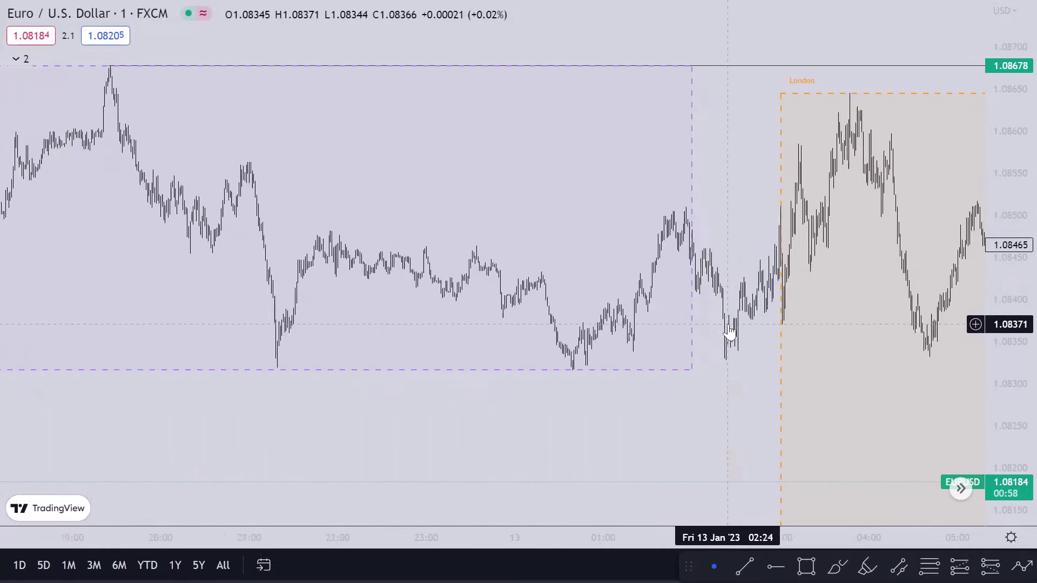
{"action": "left_click_drag", "start_coordinate": [552, 345], "coordinate": [700, 341]}
{"action": "scroll", "coordinate": [688, 350], "scroll_direction": "up", "scroll_amount": 4}
{"action": "left_click_drag", "start_coordinate": [523, 340], "coordinate": [588, 337]}
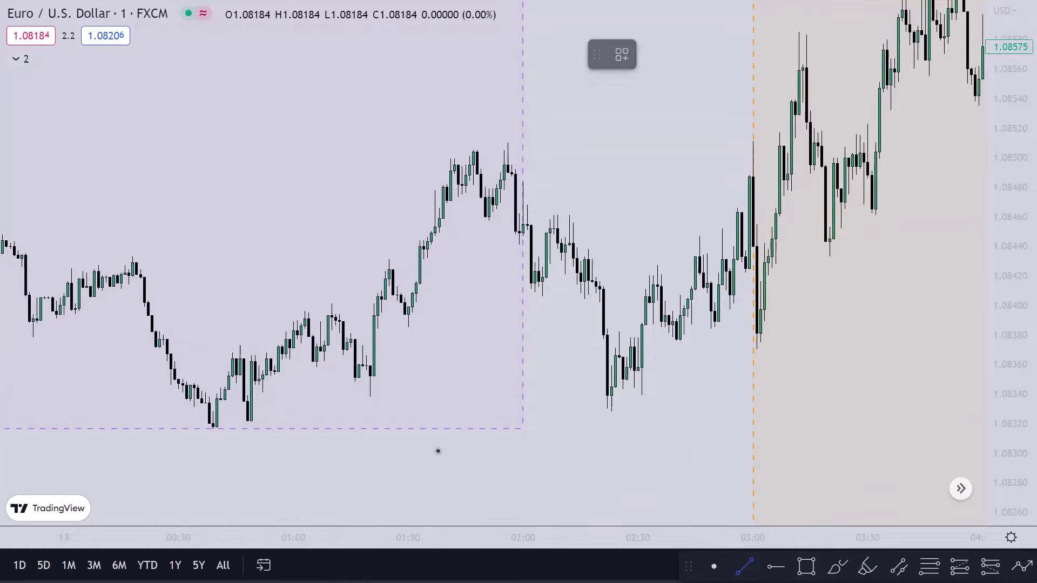
{"action": "left_click", "coordinate": [384, 400]}
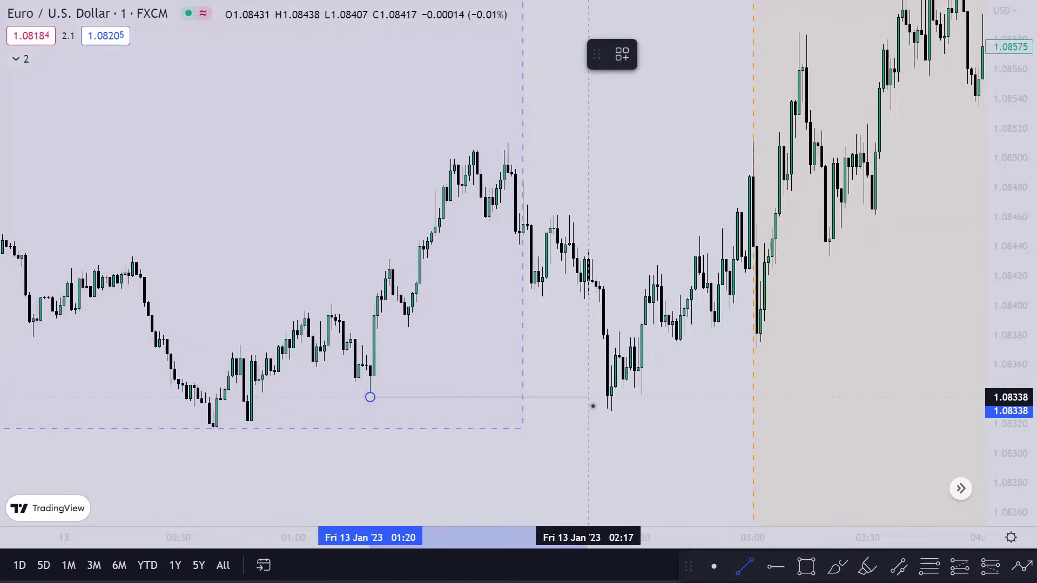
{"action": "left_click", "coordinate": [607, 405]}
{"action": "left_click", "coordinate": [611, 416]}
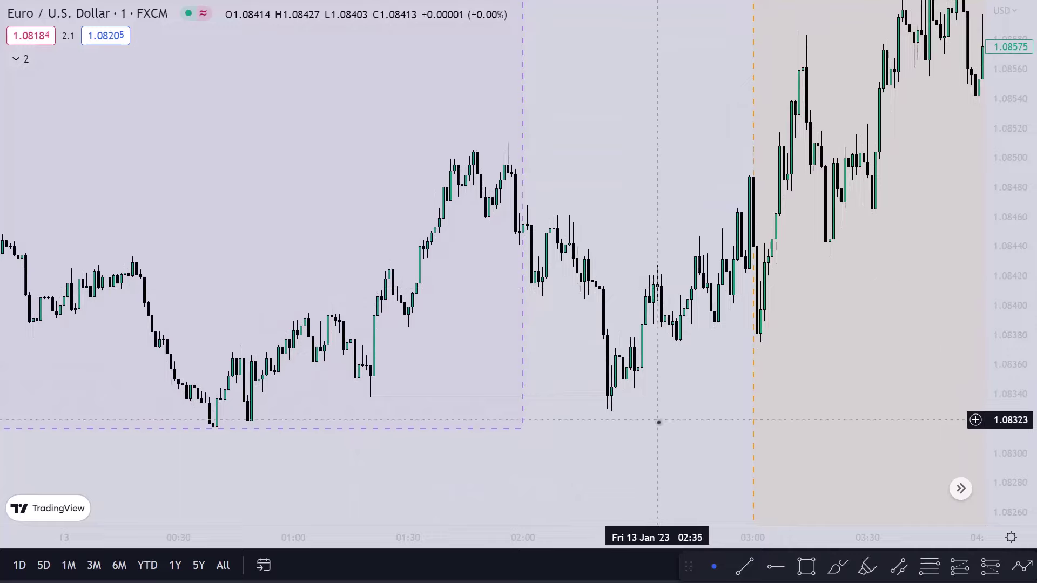
Step: Delete the trend line at the swept 01:20 low between the Tokyo and London sessions
{"action": "left_click_drag", "start_coordinate": [653, 426], "coordinate": [636, 434]}
{"action": "scroll", "coordinate": [638, 429], "scroll_direction": "up", "scroll_amount": 3}
{"action": "left_click_drag", "start_coordinate": [537, 389], "coordinate": [589, 377]}
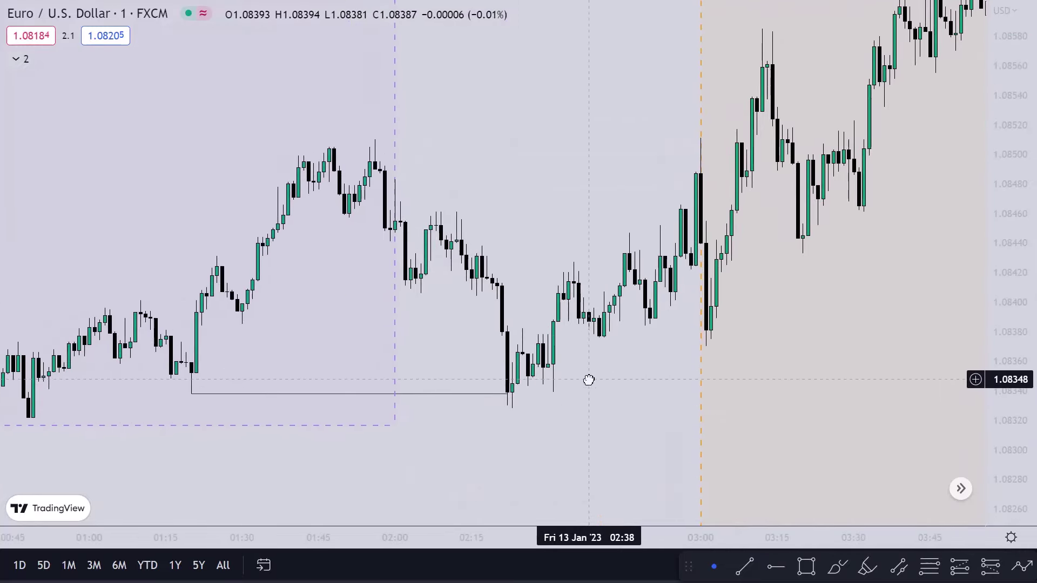
{"action": "left_click", "coordinate": [443, 397]}
{"action": "key", "text": "Delete"}
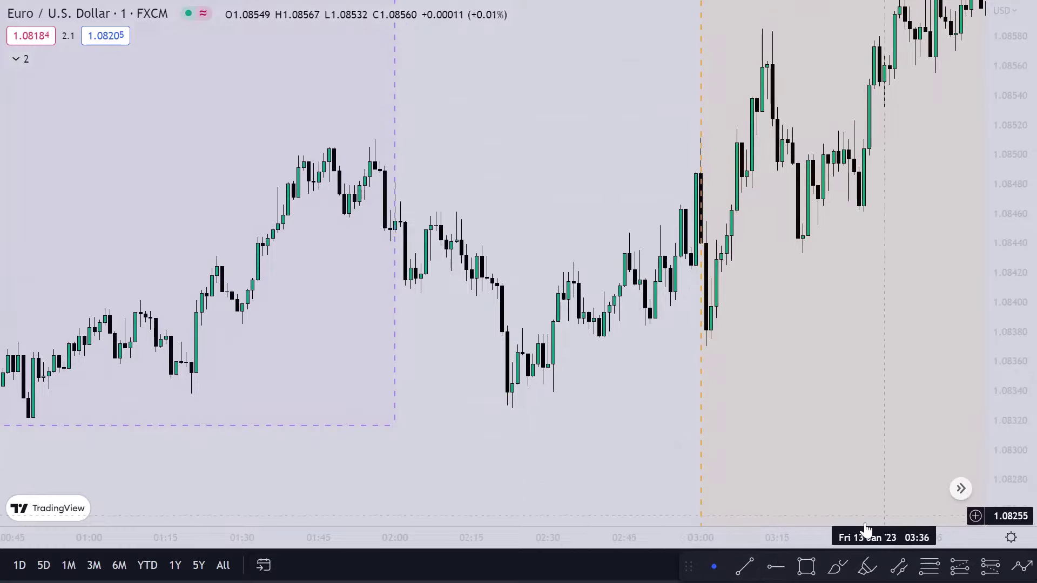
Step: Draw a horizontal trend line from the first swing high after the Tokyo session, at about 1.0846, towards the London open
{"action": "left_click", "coordinate": [743, 567]}
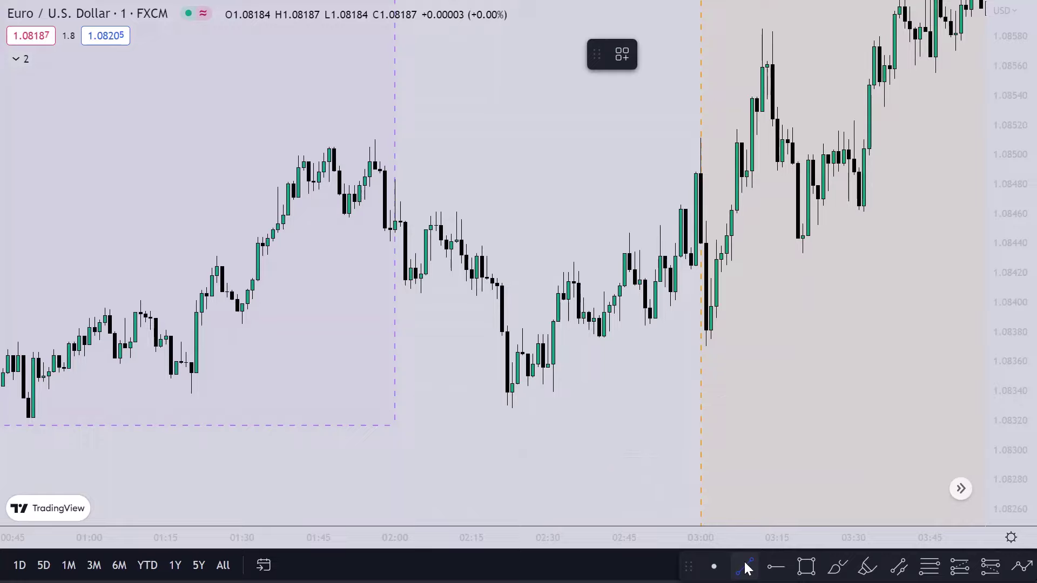
{"action": "left_click", "coordinate": [441, 212]}
{"action": "left_click", "coordinate": [629, 212]}
{"action": "left_click", "coordinate": [586, 245]}
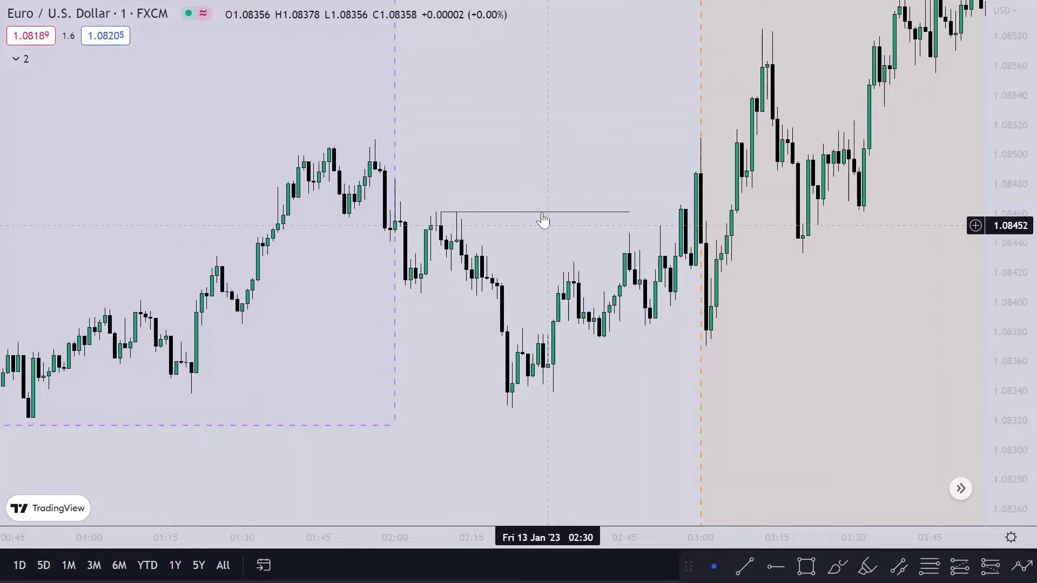
Step: Move the trend line down to the swing high at 1.08428 and shorten it to run from just before that high to 02:45
{"action": "mouse_move", "coordinate": [540, 209]}
{"action": "left_mouse_down"}
{"action": "mouse_move", "coordinate": [666, 288]}
{"action": "mouse_move", "coordinate": [586, 240]}
{"action": "left_mouse_up"}
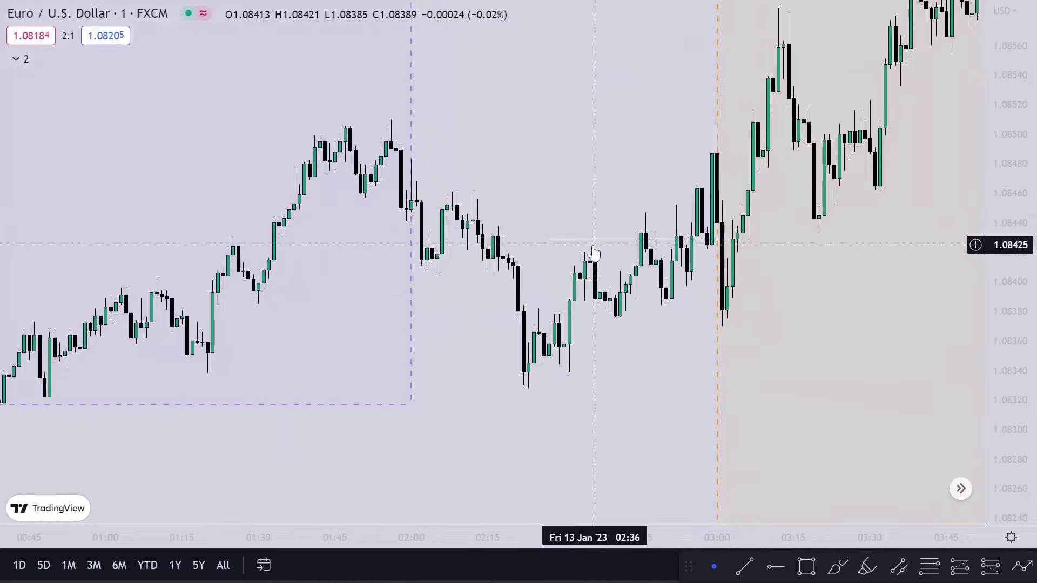
{"action": "left_click", "coordinate": [604, 250]}
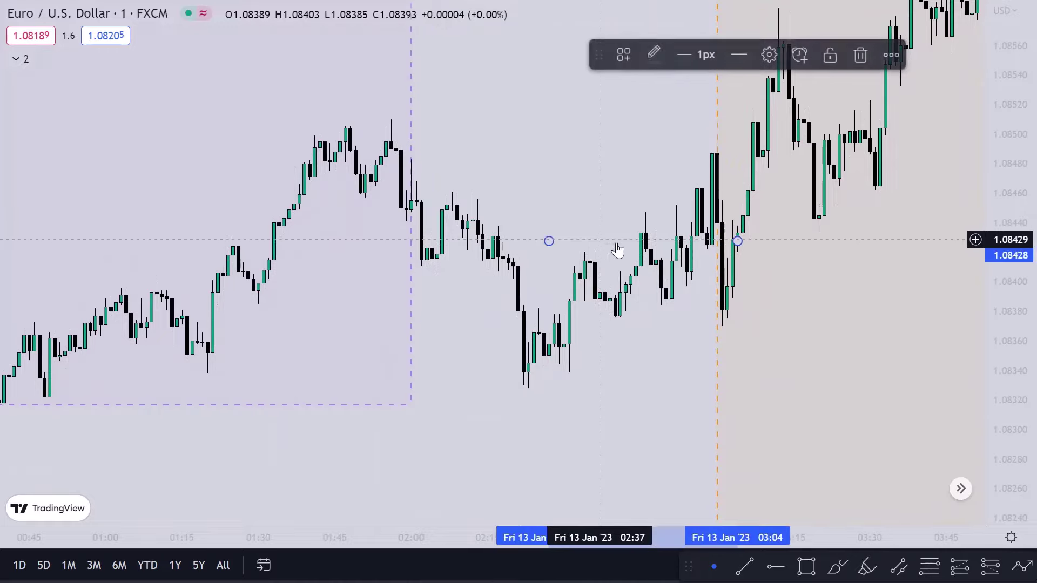
{"action": "left_click_drag", "start_coordinate": [737, 239], "coordinate": [643, 242]}
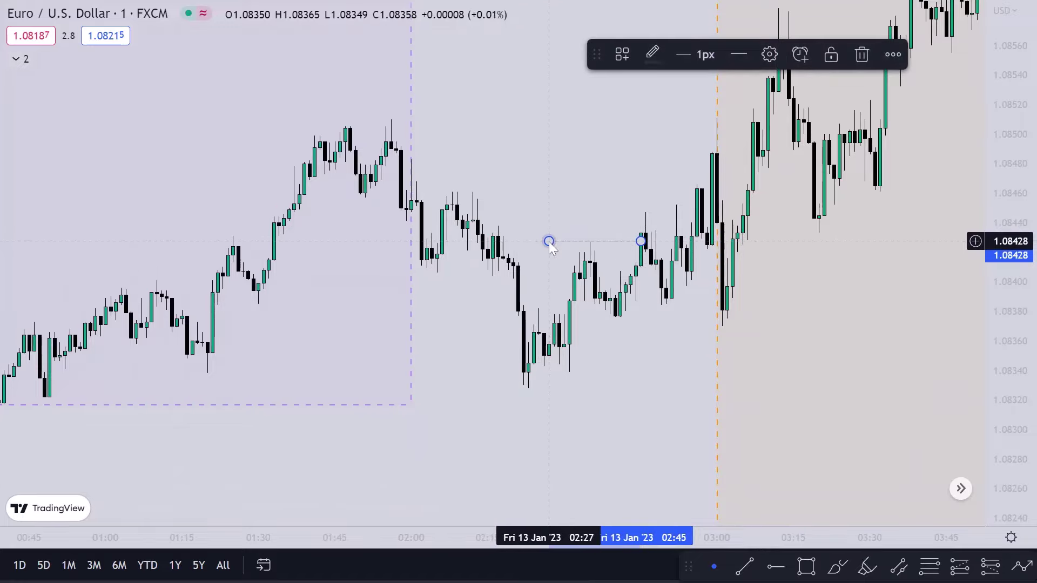
{"action": "left_click_drag", "start_coordinate": [549, 241], "coordinate": [579, 241]}
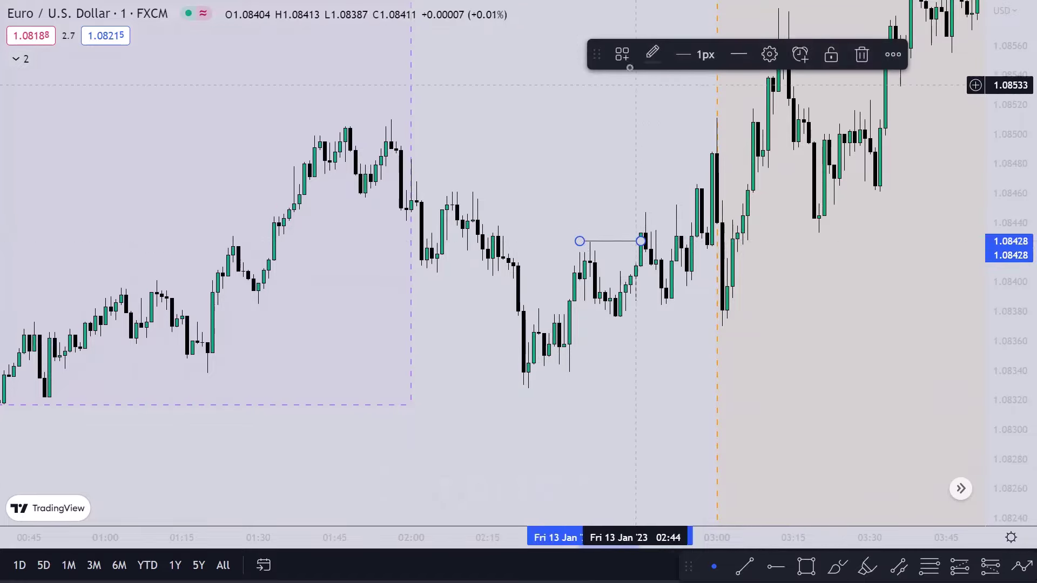
Step: Apply the CHoCH drawing template to the trend line at 1.08428
{"action": "left_click", "coordinate": [622, 54]}
{"action": "left_click", "coordinate": [649, 199]}
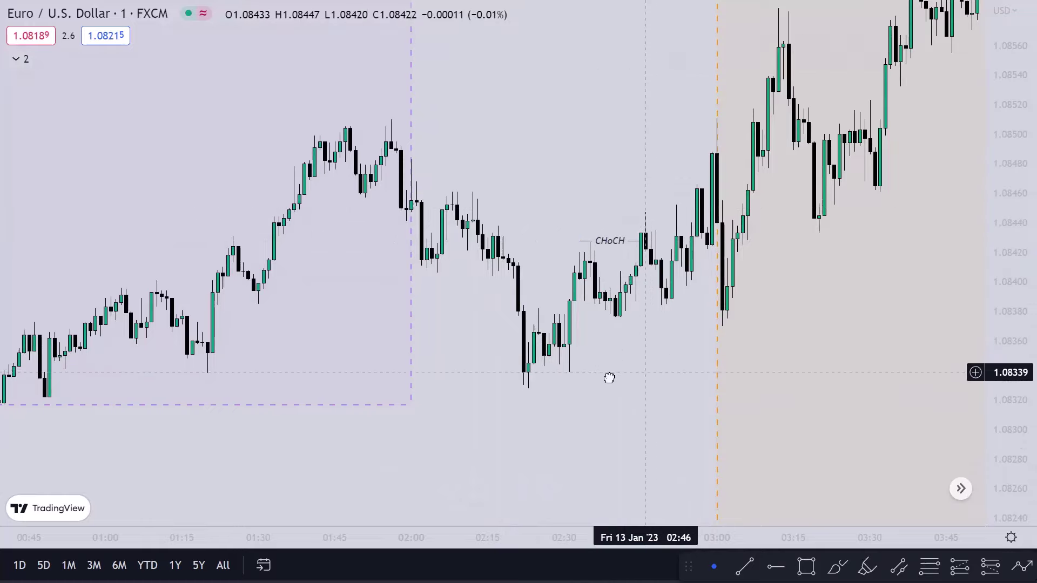
Step: Draw an order block rectangle from the 02:22 candle between 1.08330 and 1.08384 and extend it to 03:59
{"action": "left_click_drag", "start_coordinate": [611, 377], "coordinate": [553, 373]}
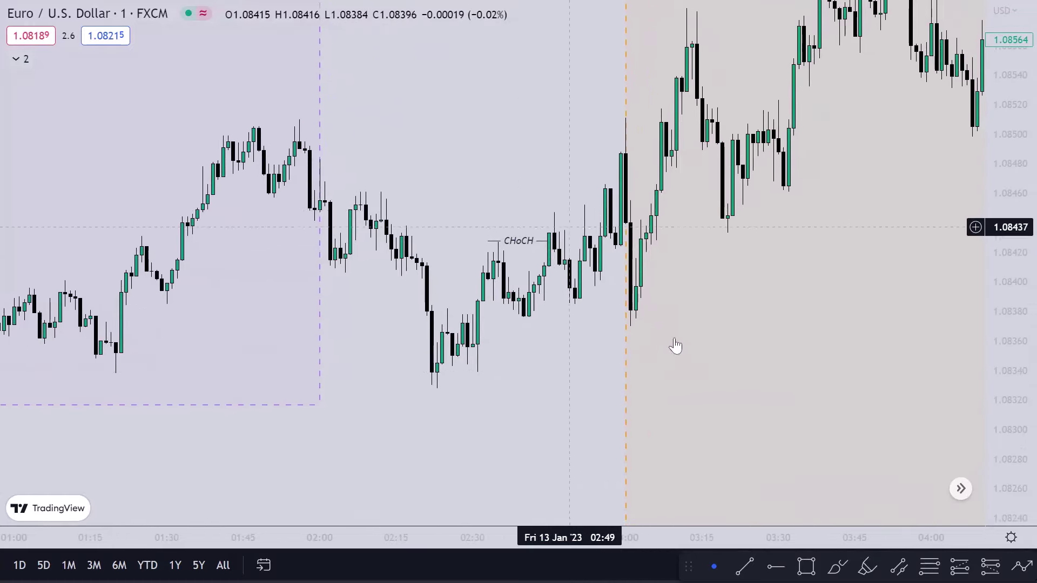
{"action": "left_click", "coordinate": [806, 567]}
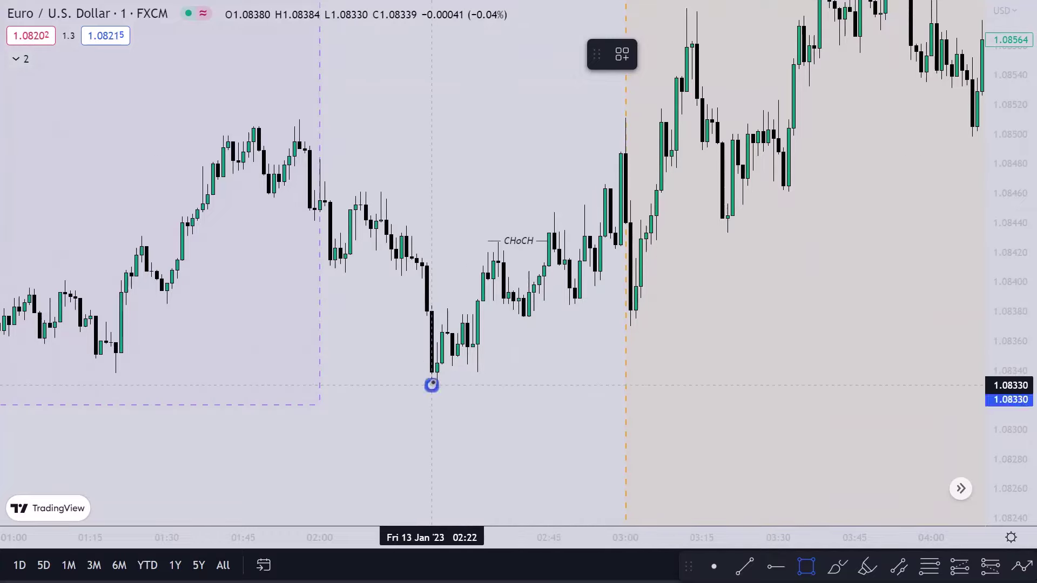
{"action": "left_click", "coordinate": [433, 305]}
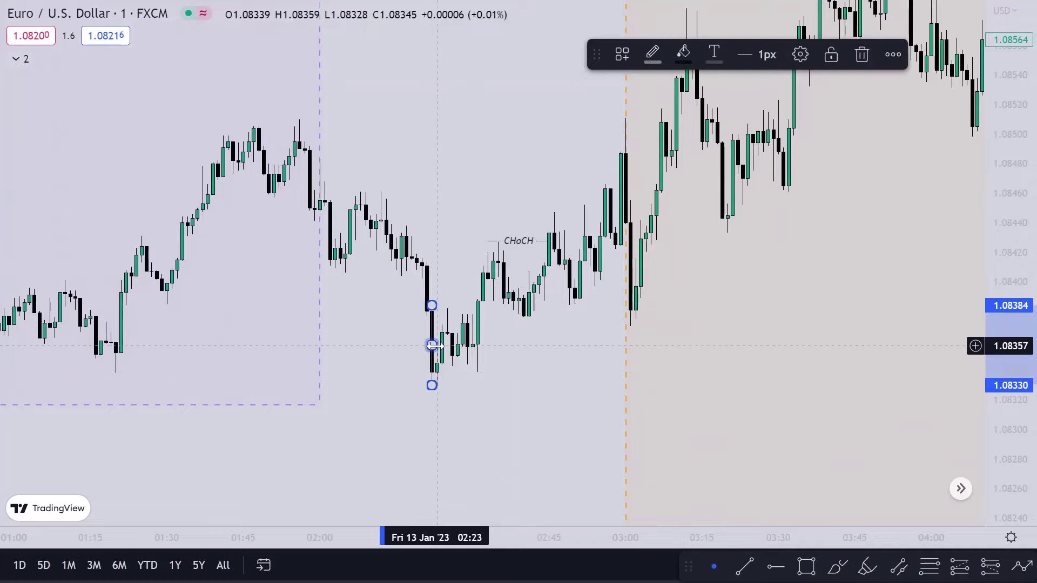
{"action": "left_click_drag", "start_coordinate": [452, 350], "coordinate": [924, 351]}
{"action": "left_click", "coordinate": [537, 405]}
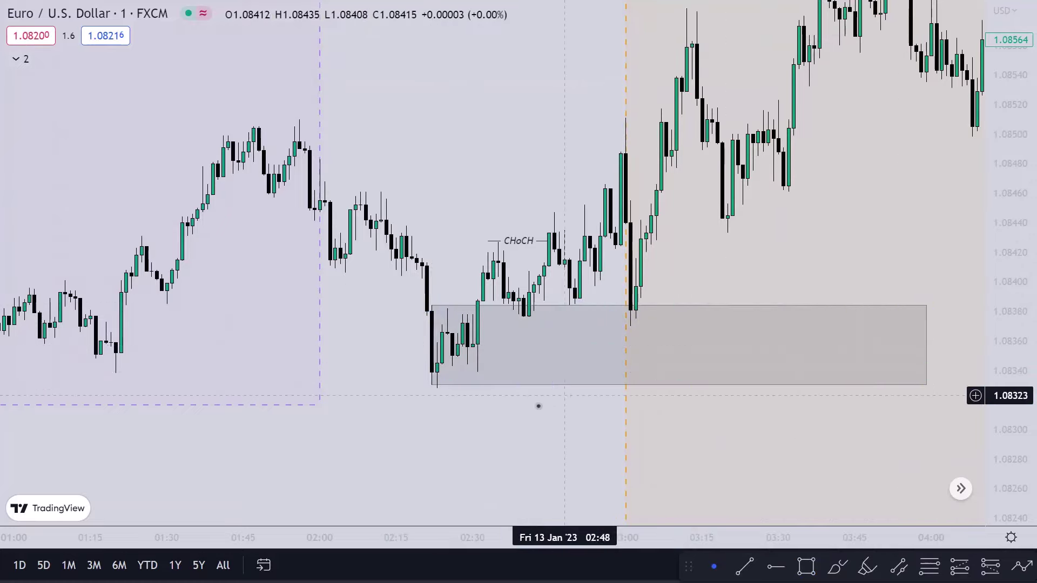
Step: Lower the order block rectangle's bottom edge to the wick low at 1.08328
{"action": "left_click_drag", "start_coordinate": [431, 388], "coordinate": [432, 393]}
{"action": "left_click", "coordinate": [439, 397]}
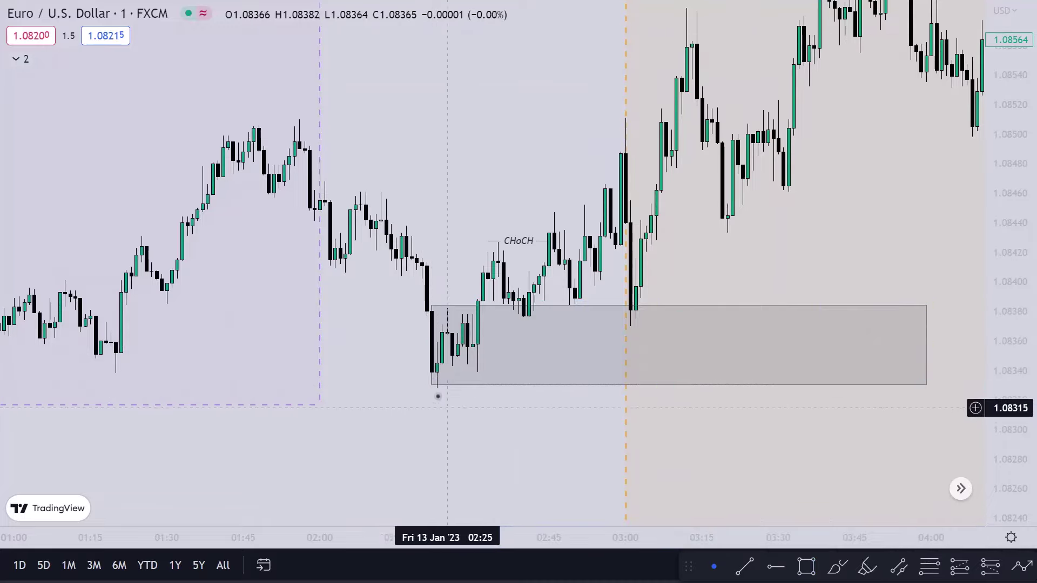
{"action": "left_click_drag", "start_coordinate": [677, 386], "coordinate": [677, 389]}
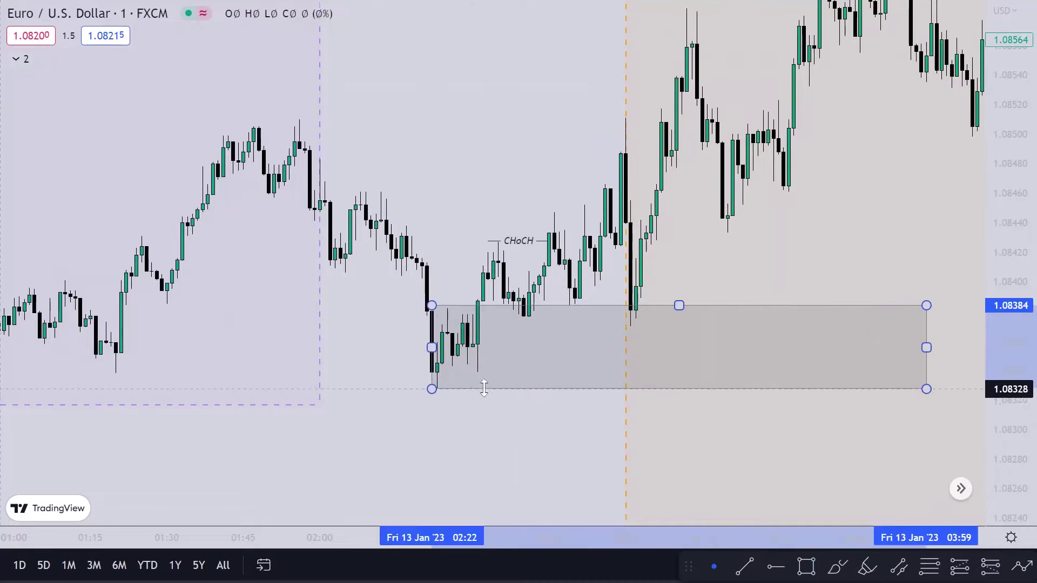
{"action": "left_click", "coordinate": [509, 403]}
Step: Draw a horizontal trend line at 1.08510 from the 01:56 high to 02:59 and apply the $$$ template
{"action": "left_click_drag", "start_coordinate": [510, 402], "coordinate": [588, 397]}
{"action": "scroll", "coordinate": [587, 397], "scroll_direction": "down", "scroll_amount": 5}
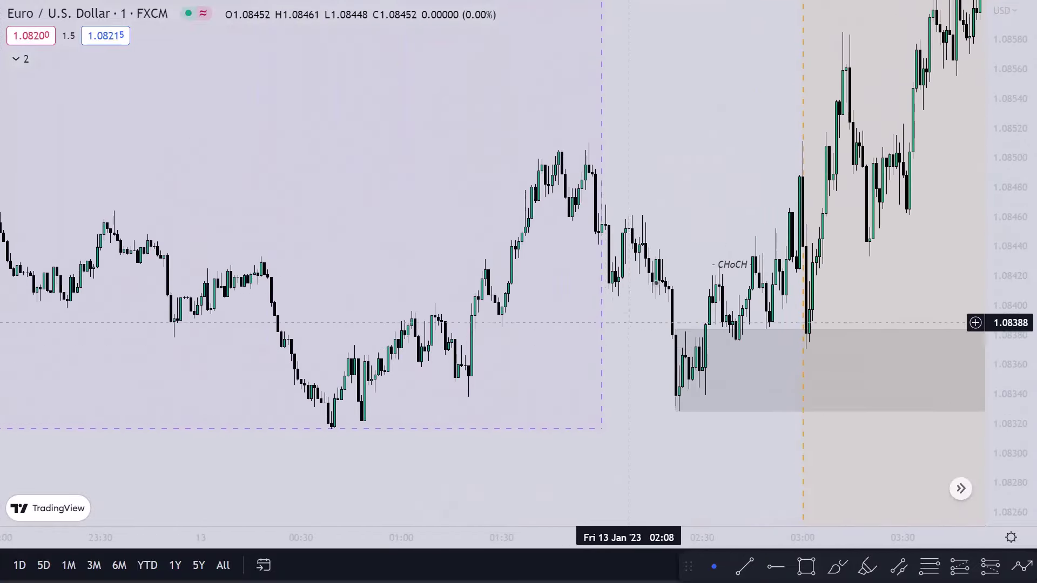
{"action": "left_click_drag", "start_coordinate": [832, 241], "coordinate": [727, 230]}
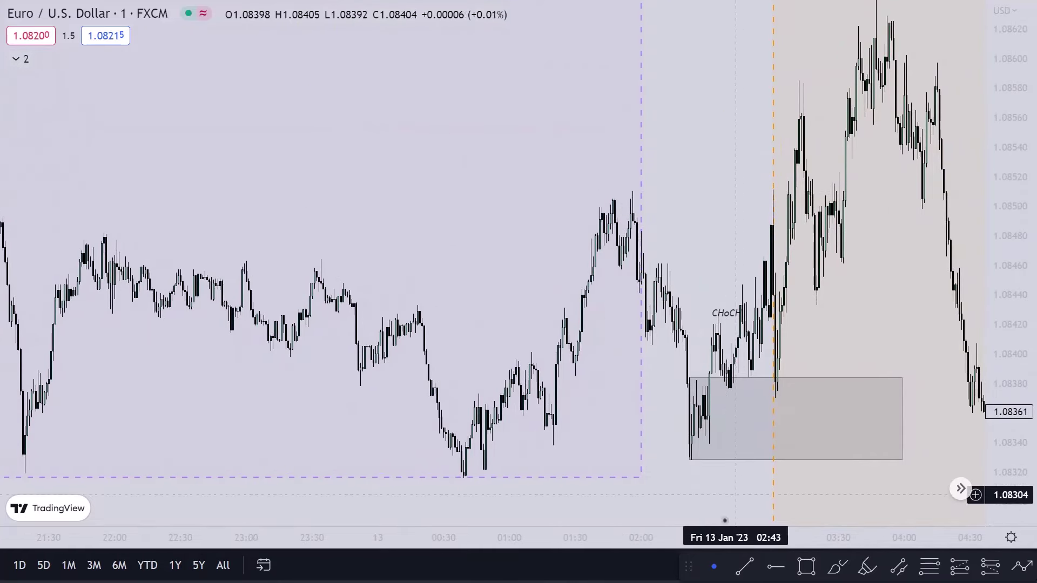
{"action": "key", "text": "alt+t"}
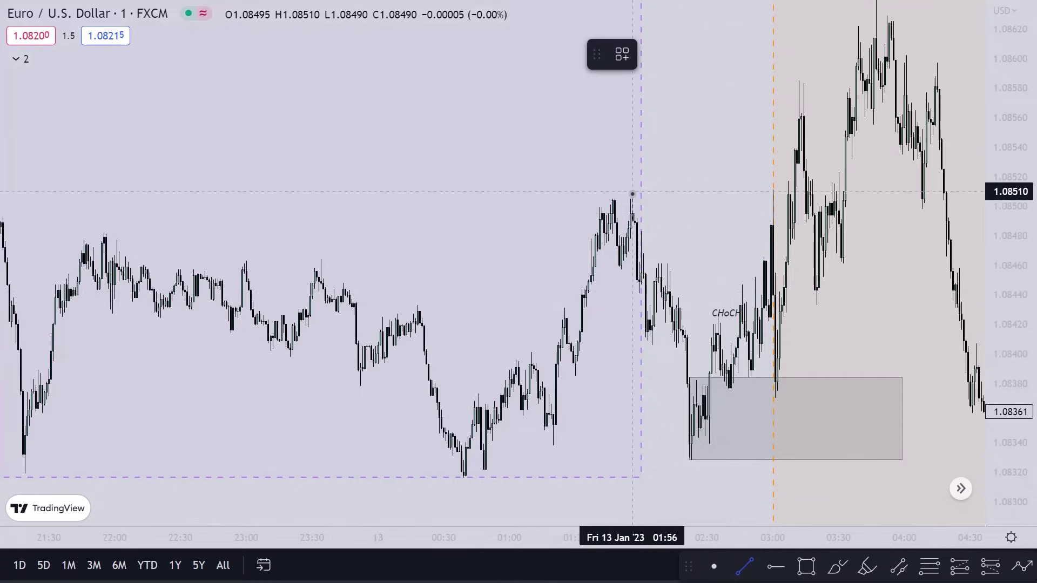
{"action": "left_click", "coordinate": [632, 193]}
{"action": "left_click", "coordinate": [771, 194]}
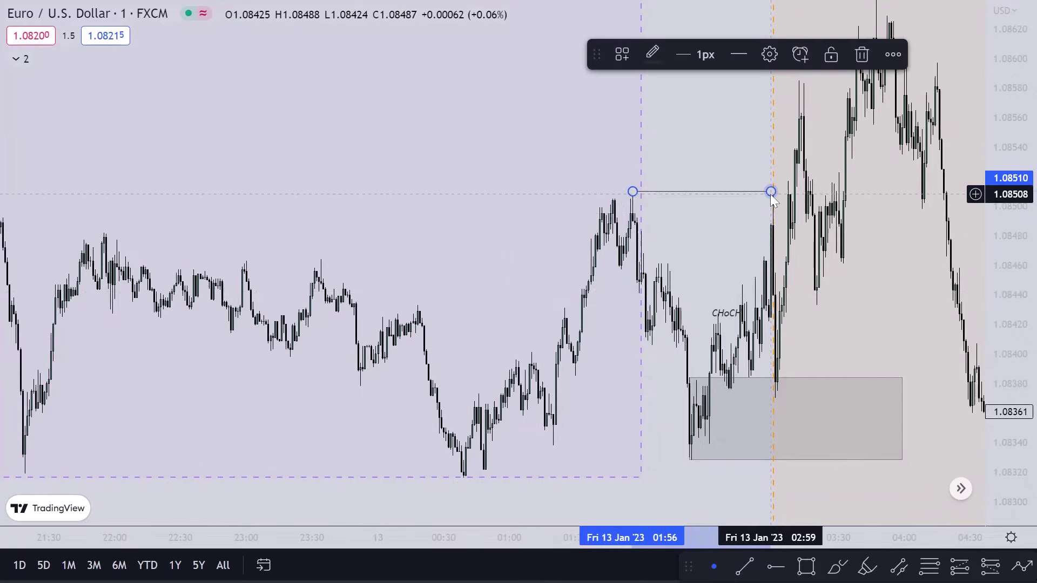
{"action": "left_click", "coordinate": [621, 53]}
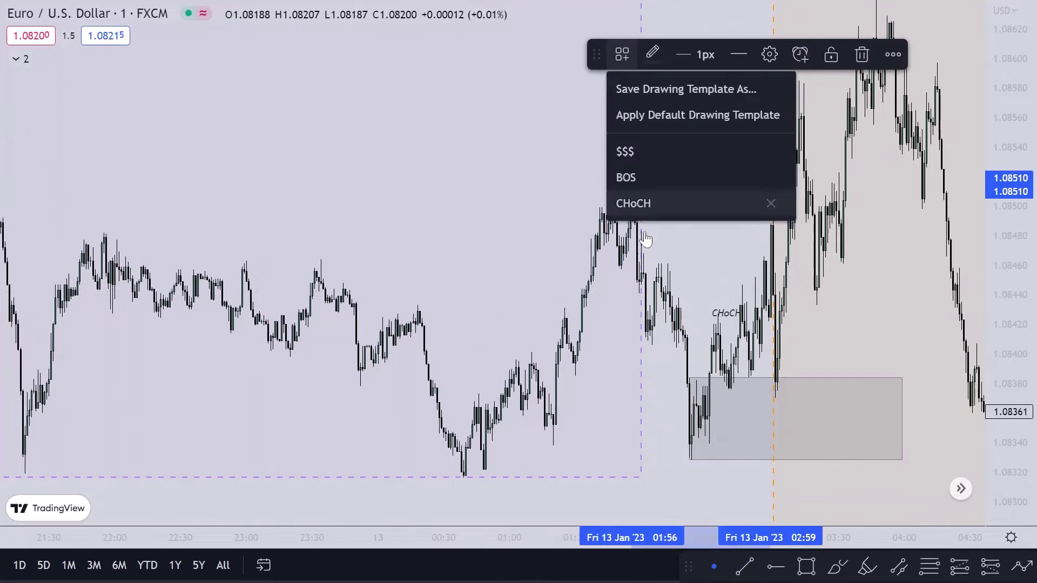
{"action": "left_click", "coordinate": [647, 154]}
Step: Draw a horizontal trend line at 1.08563 from the 21:01 high to 03:09 and apply the $$$ template
{"action": "left_click_drag", "start_coordinate": [735, 242], "coordinate": [863, 291]}
{"action": "scroll", "coordinate": [579, 280], "scroll_direction": "down", "scroll_amount": 4}
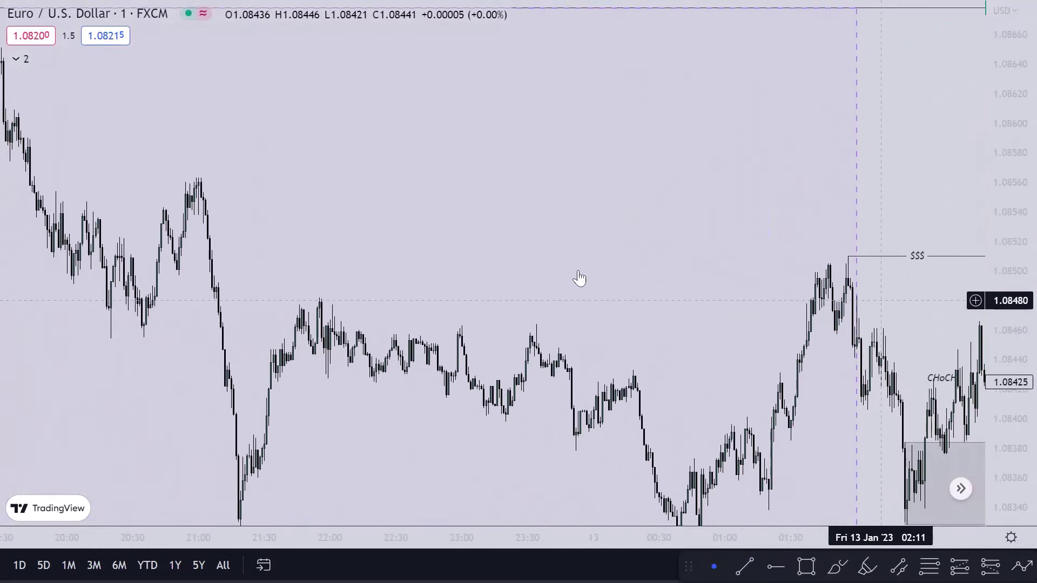
{"action": "left_click_drag", "start_coordinate": [587, 166], "coordinate": [558, 260]}
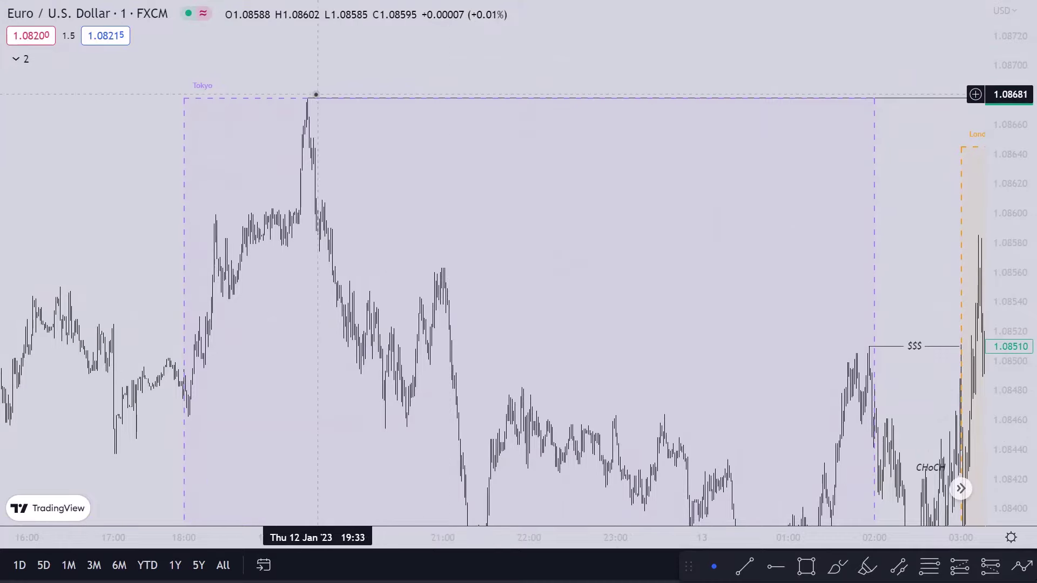
{"action": "left_click", "coordinate": [744, 565]}
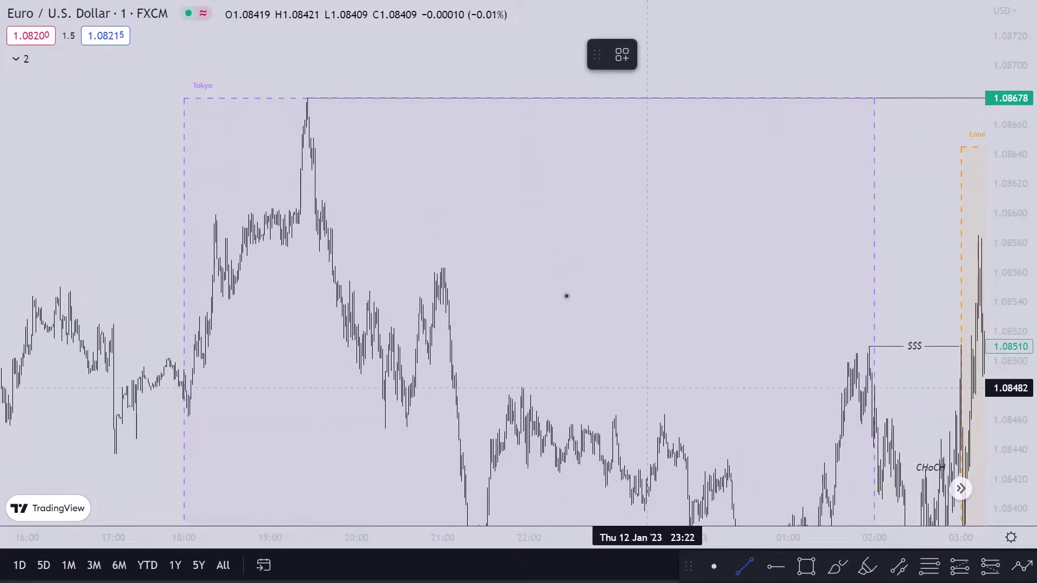
{"action": "left_click", "coordinate": [444, 267]}
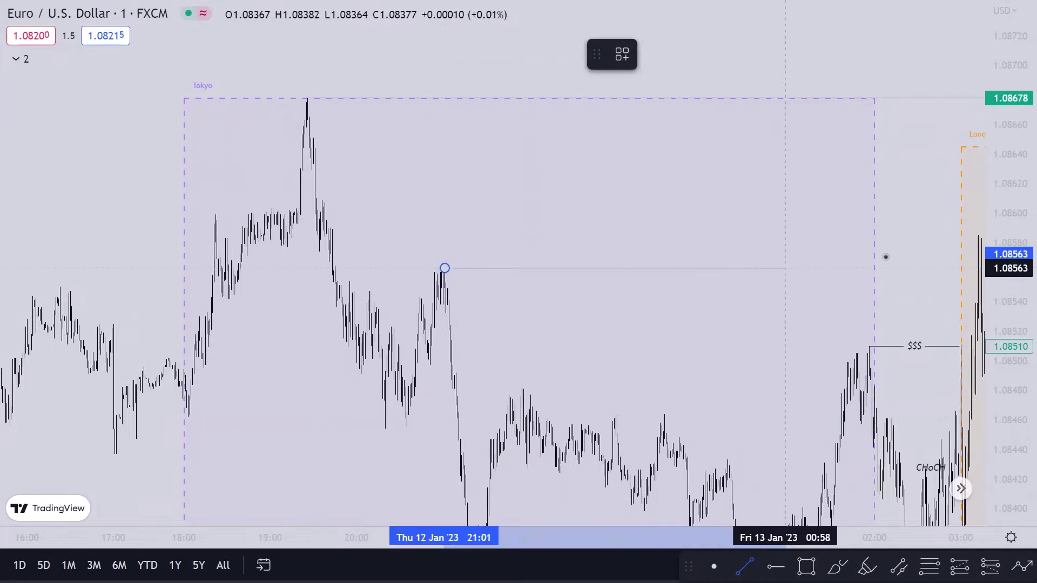
{"action": "left_click", "coordinate": [975, 268]}
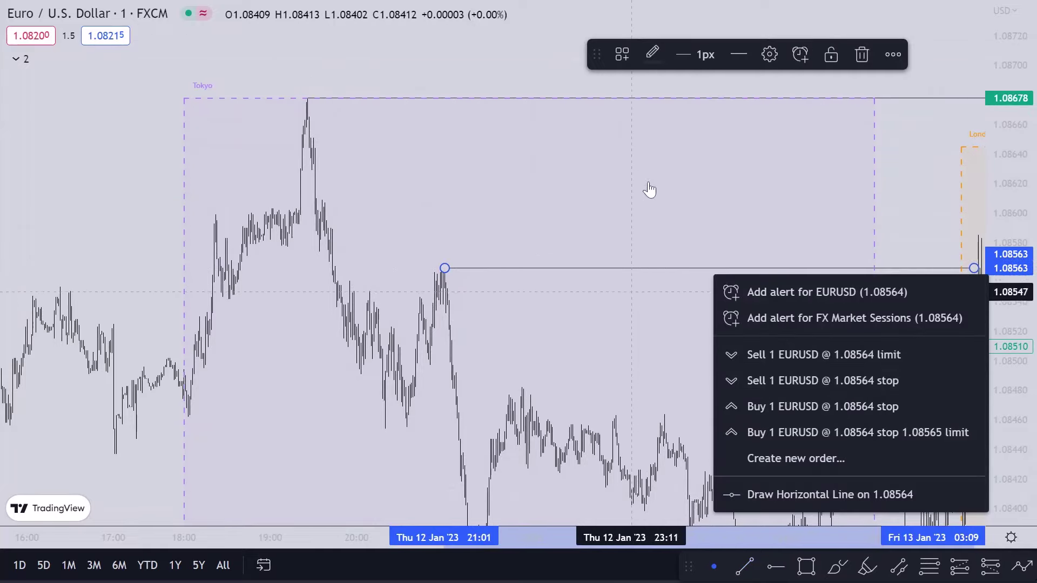
{"action": "left_click", "coordinate": [623, 54]}
{"action": "left_click", "coordinate": [639, 154]}
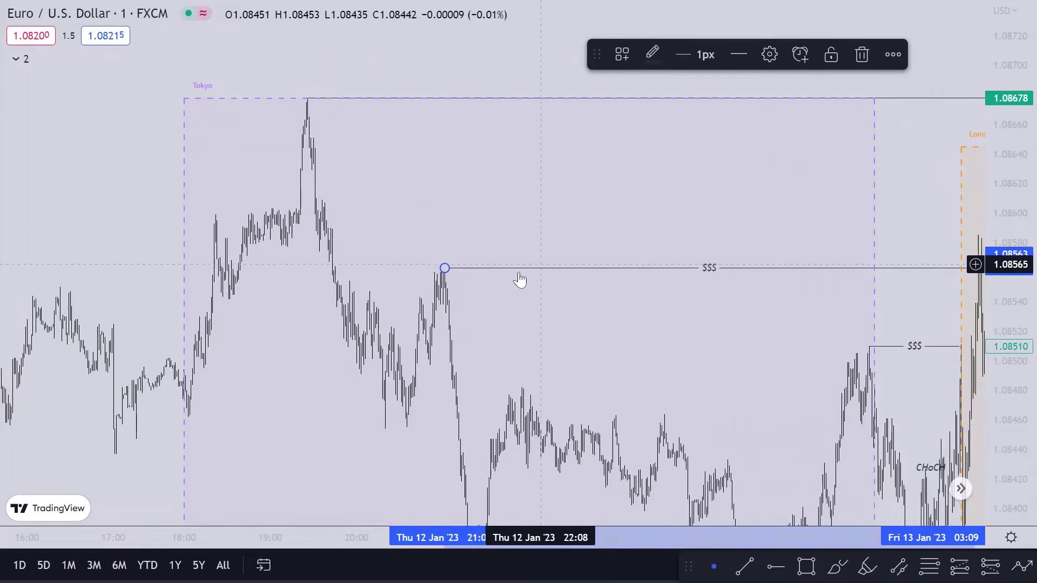
Step: Copy the $$$ line from the 21:01 high to the Tokyo session high at 1.08678
{"action": "left_click_drag", "start_coordinate": [505, 268], "coordinate": [359, 93]}
{"action": "left_click", "coordinate": [673, 299]}
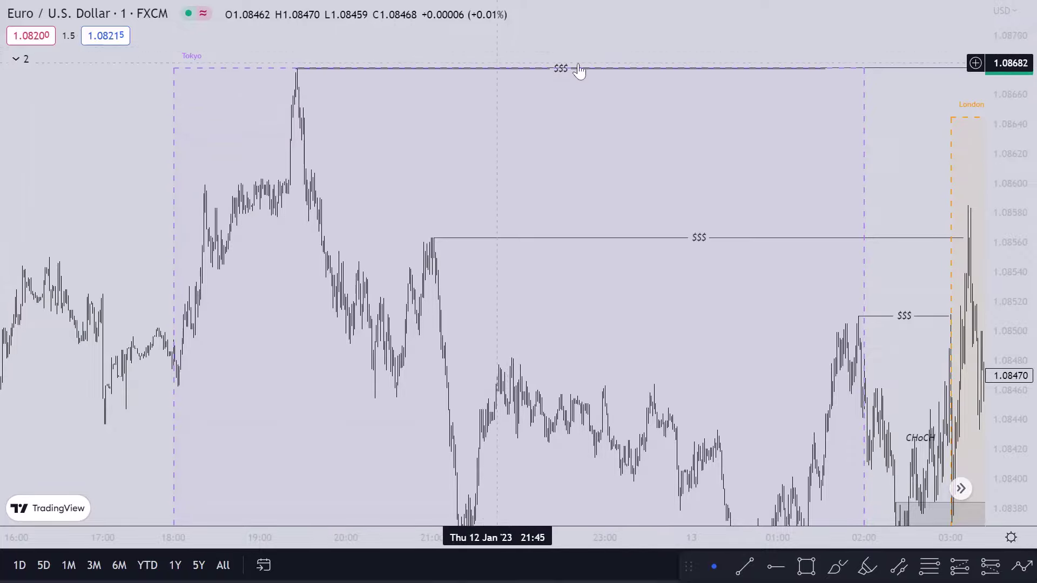
Step: Place a long position at the London open with its entry at 1.08384 and its stop at 1.08328
{"action": "scroll", "coordinate": [695, 179], "scroll_direction": "up", "scroll_amount": 3}
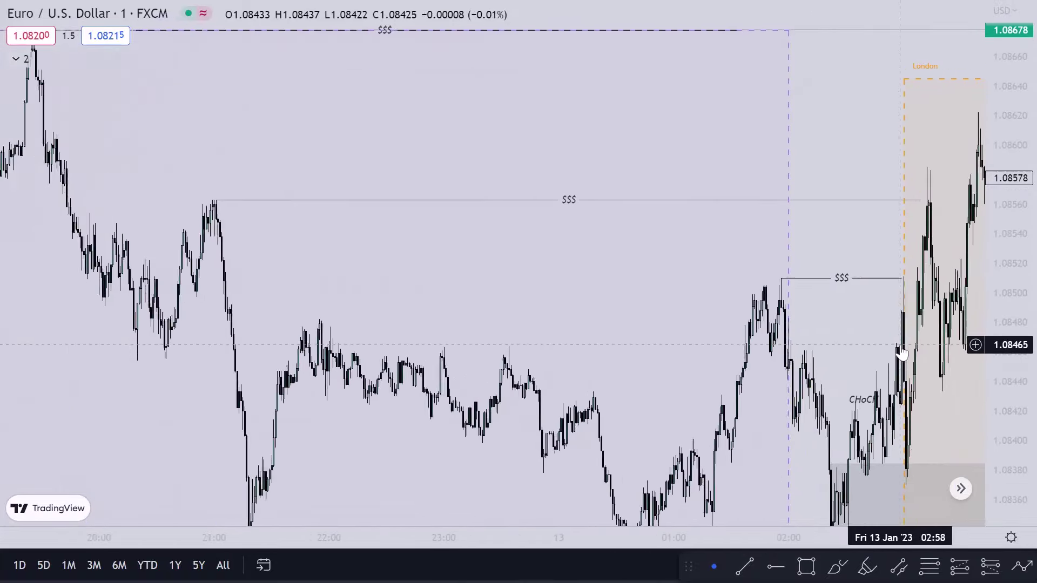
{"action": "scroll", "coordinate": [902, 351], "scroll_direction": "up", "scroll_amount": 5}
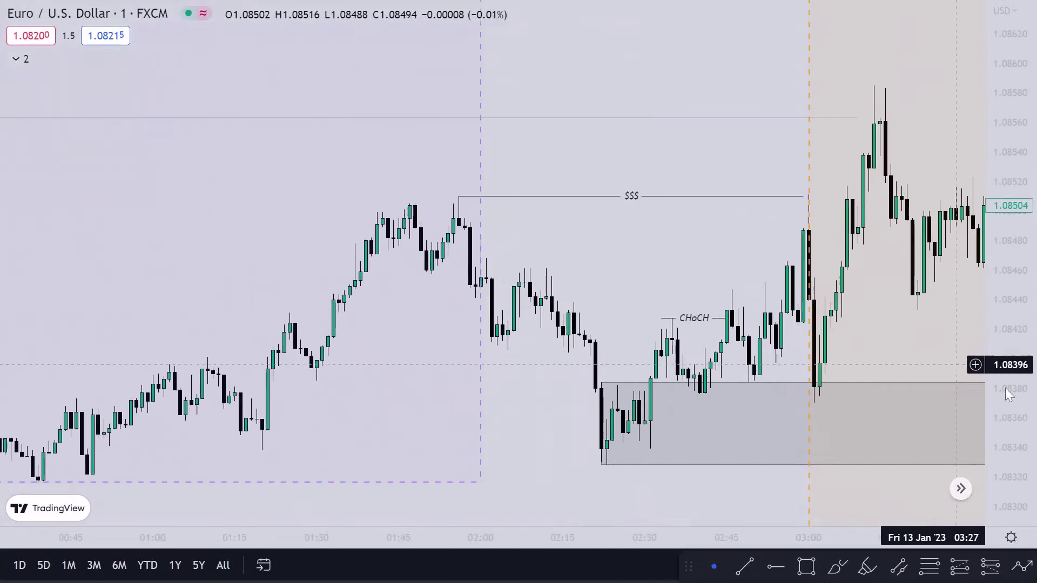
{"action": "left_click_drag", "start_coordinate": [999, 391], "coordinate": [998, 426]}
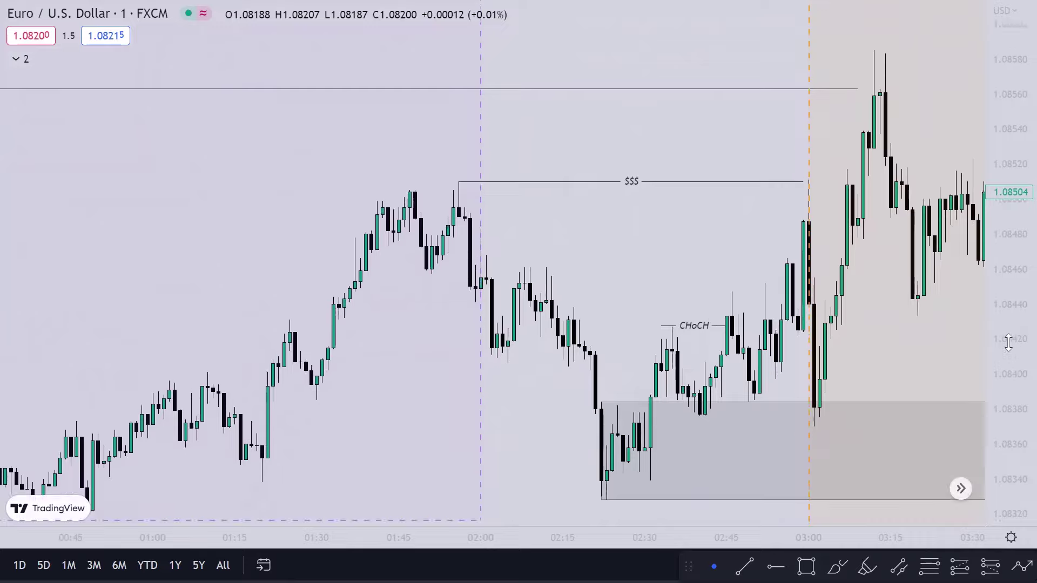
{"action": "left_click", "coordinate": [707, 409]}
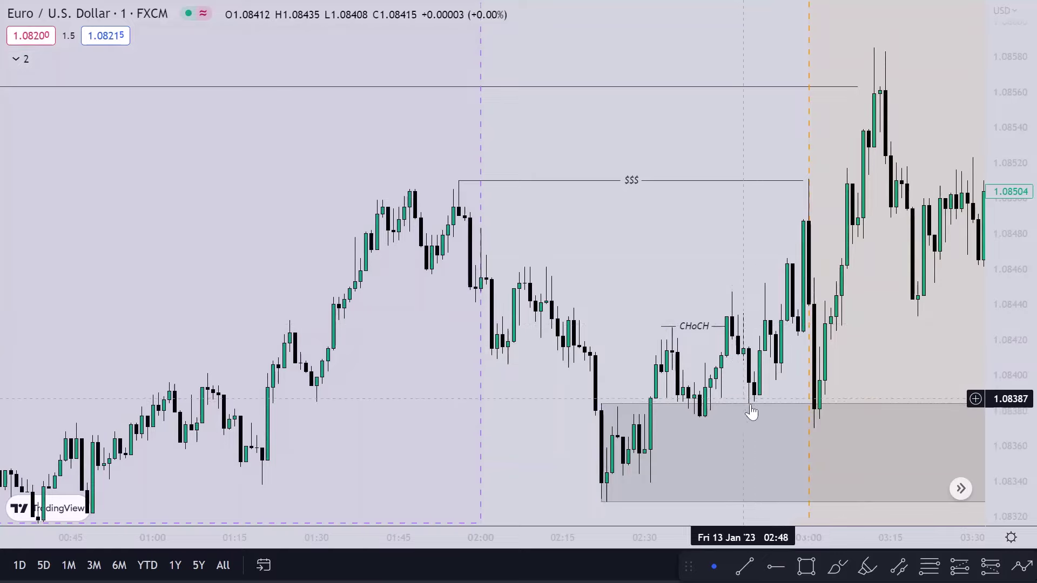
{"action": "left_click", "coordinate": [959, 568]}
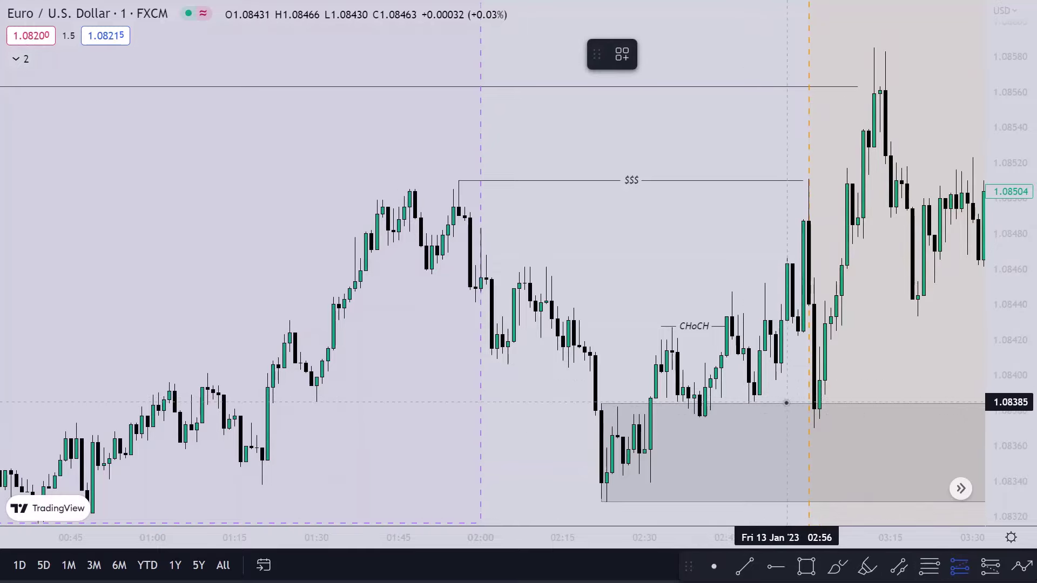
{"action": "left_click", "coordinate": [804, 404]}
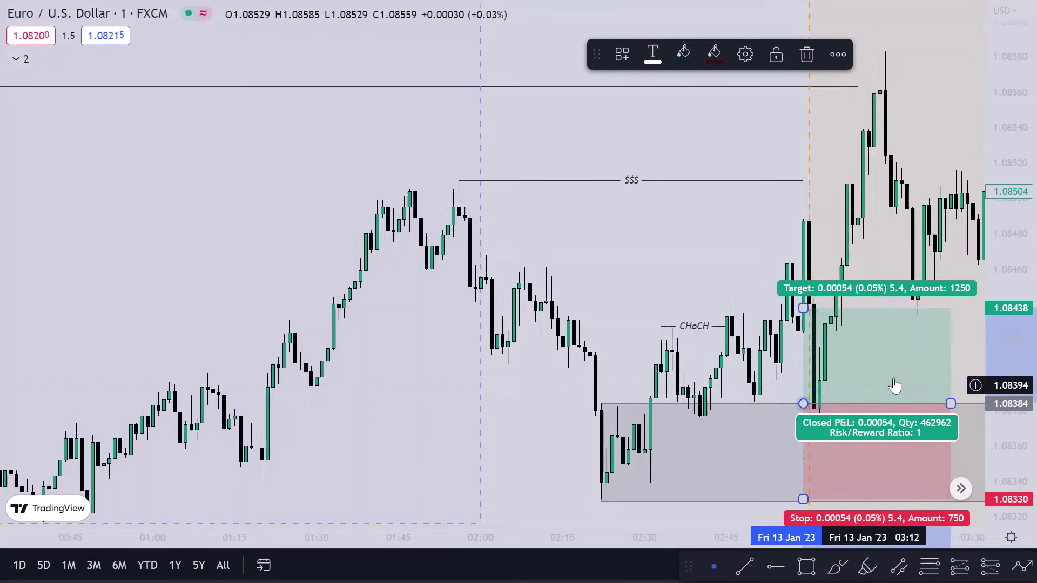
{"action": "left_click_drag", "start_coordinate": [795, 403], "coordinate": [732, 288]}
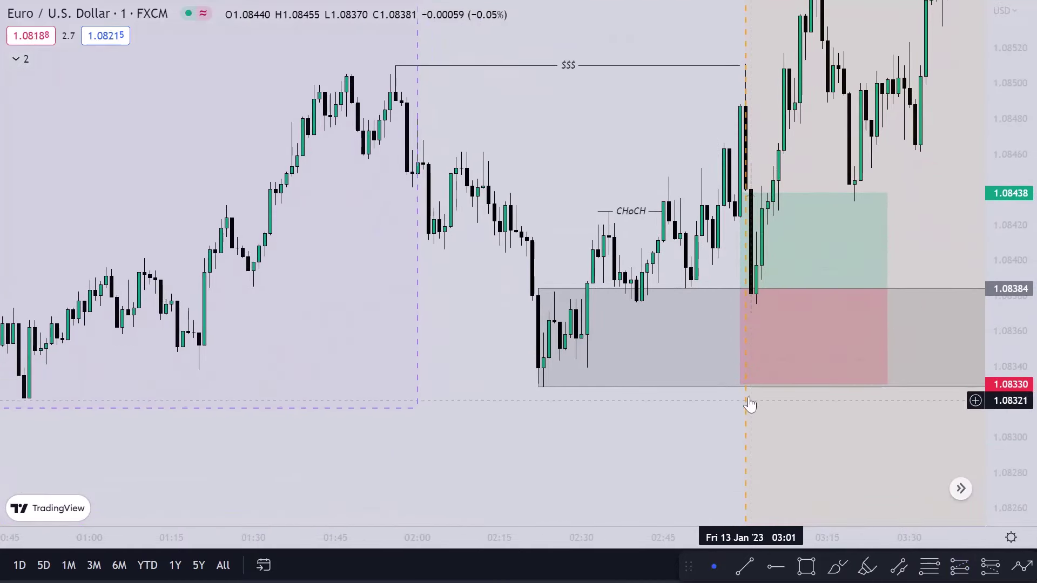
{"action": "left_click_drag", "start_coordinate": [731, 385], "coordinate": [723, 387]}
Step: Raise the long position's target to the lowest $$$ line, at 1.08511
{"action": "scroll", "coordinate": [586, 324], "scroll_direction": "down", "scroll_amount": 5}
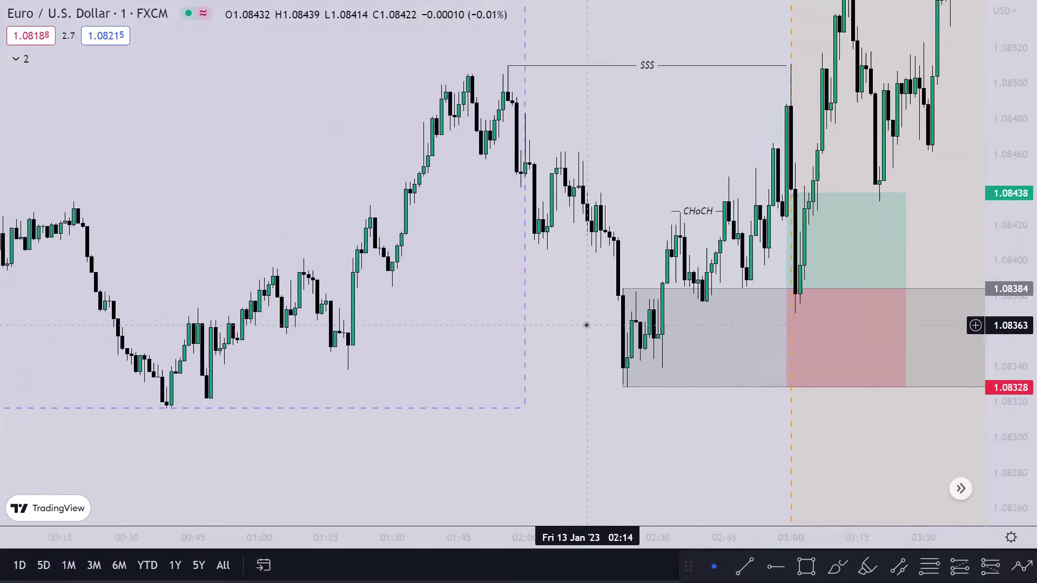
{"action": "left_click_drag", "start_coordinate": [701, 137], "coordinate": [631, 239]}
{"action": "left_click", "coordinate": [735, 287]}
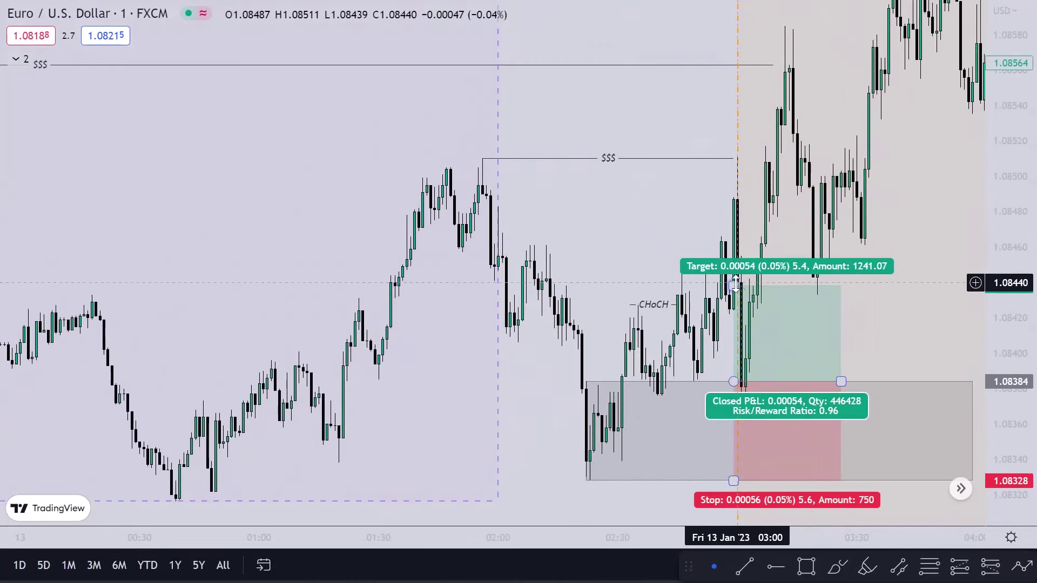
{"action": "left_click_drag", "start_coordinate": [734, 286], "coordinate": [738, 158]}
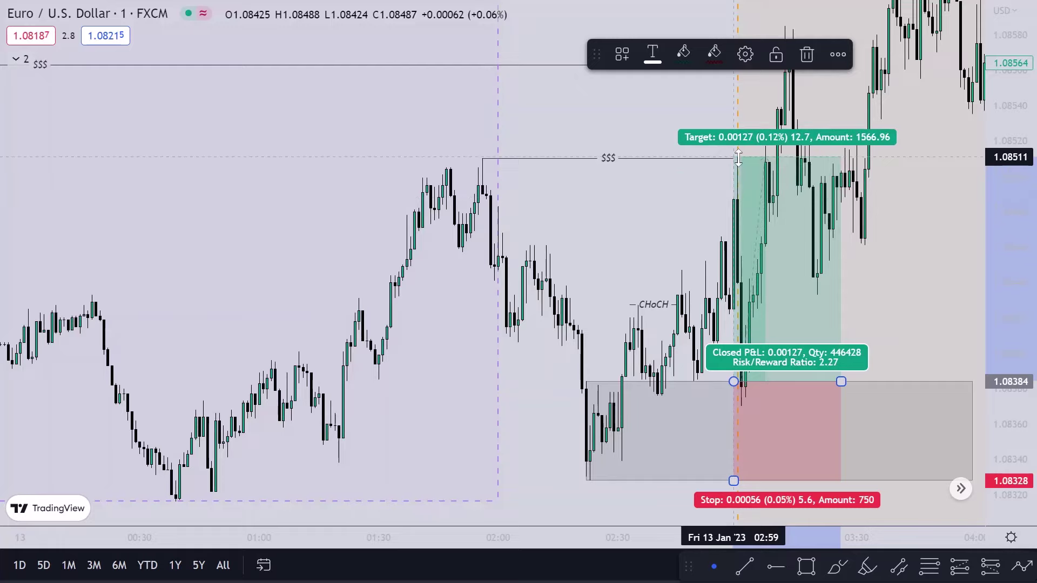
Step: Raise the long position's target to the middle $$$ line, at 1.08563
{"action": "left_click_drag", "start_coordinate": [916, 239], "coordinate": [886, 351]}
{"action": "left_click_drag", "start_coordinate": [719, 241], "coordinate": [722, 148]}
{"action": "left_click", "coordinate": [919, 322]}
Step: Raise the long position's target to the Tokyo session high, at 1.08677
{"action": "scroll", "coordinate": [918, 322], "scroll_direction": "down", "scroll_amount": 4}
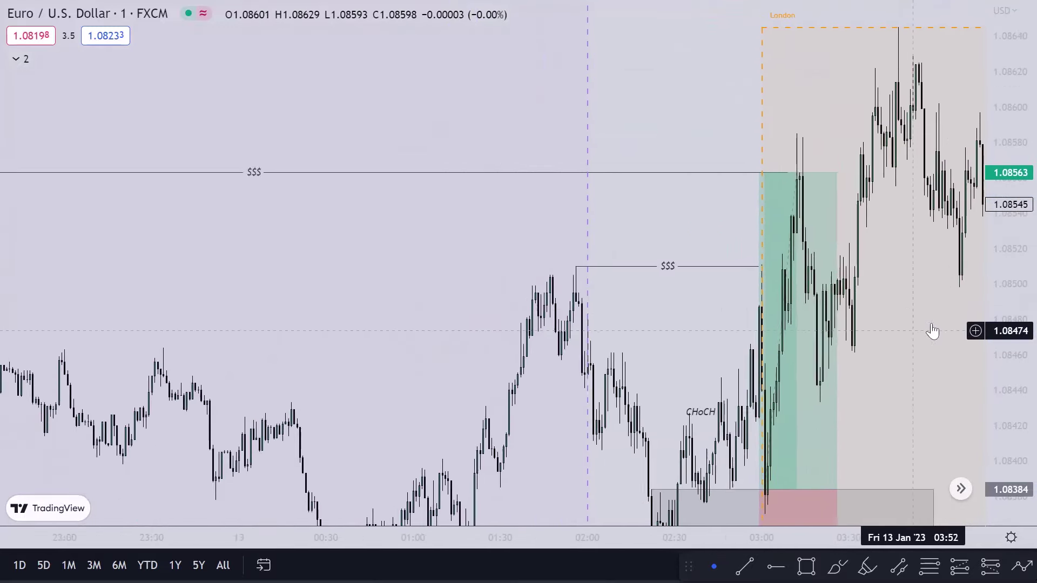
{"action": "scroll", "coordinate": [919, 352], "scroll_direction": "down", "scroll_amount": 5}
{"action": "left_click", "coordinate": [870, 210]}
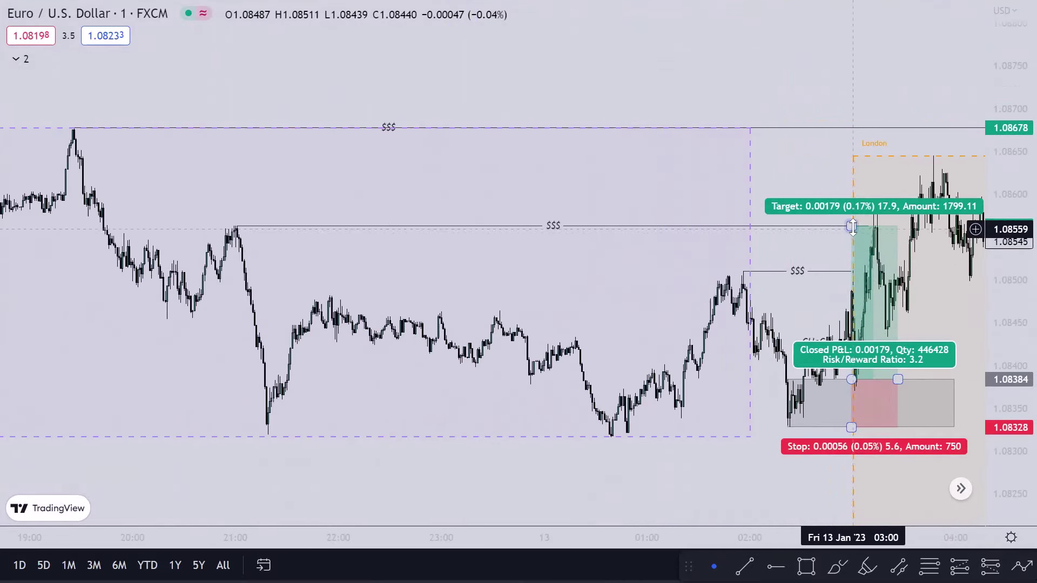
{"action": "left_click_drag", "start_coordinate": [869, 210], "coordinate": [871, 128]}
Step: Extend the order block rectangle to 05:06 and widen the long position to about 04:50
{"action": "left_click_drag", "start_coordinate": [920, 308], "coordinate": [781, 311]}
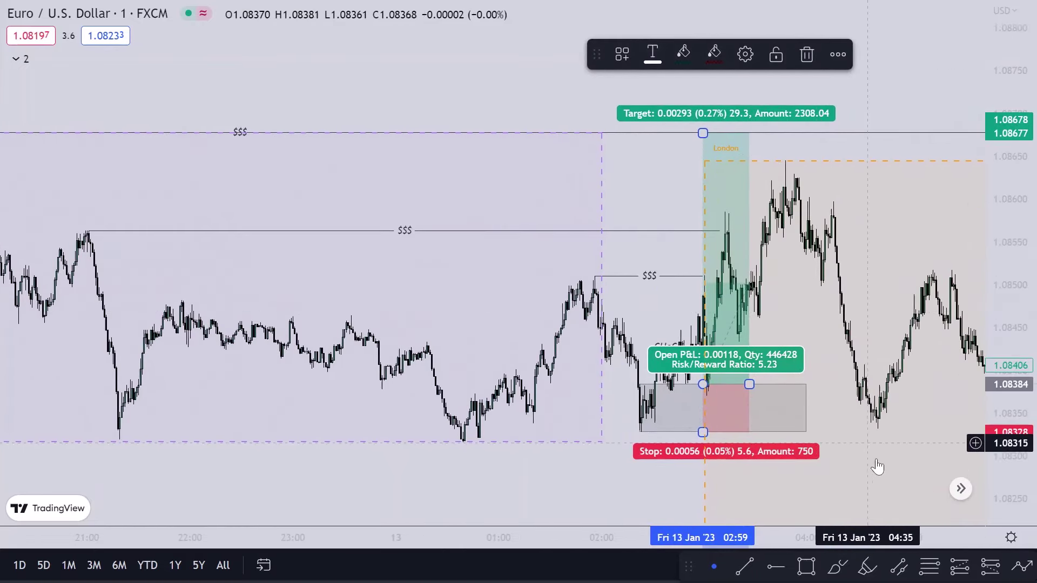
{"action": "left_click_drag", "start_coordinate": [806, 409], "coordinate": [921, 408]}
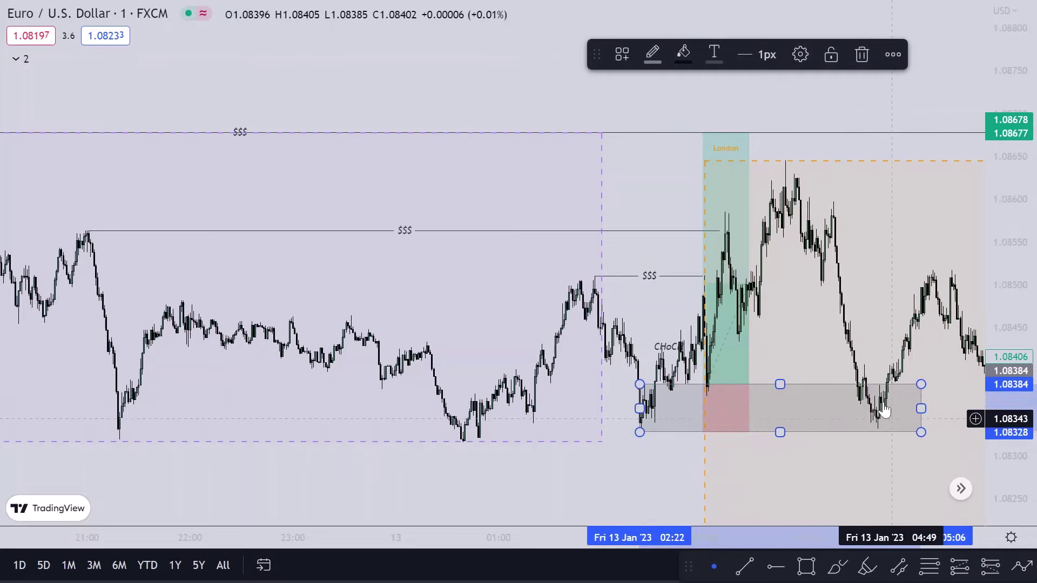
{"action": "left_click_drag", "start_coordinate": [841, 463], "coordinate": [660, 461]}
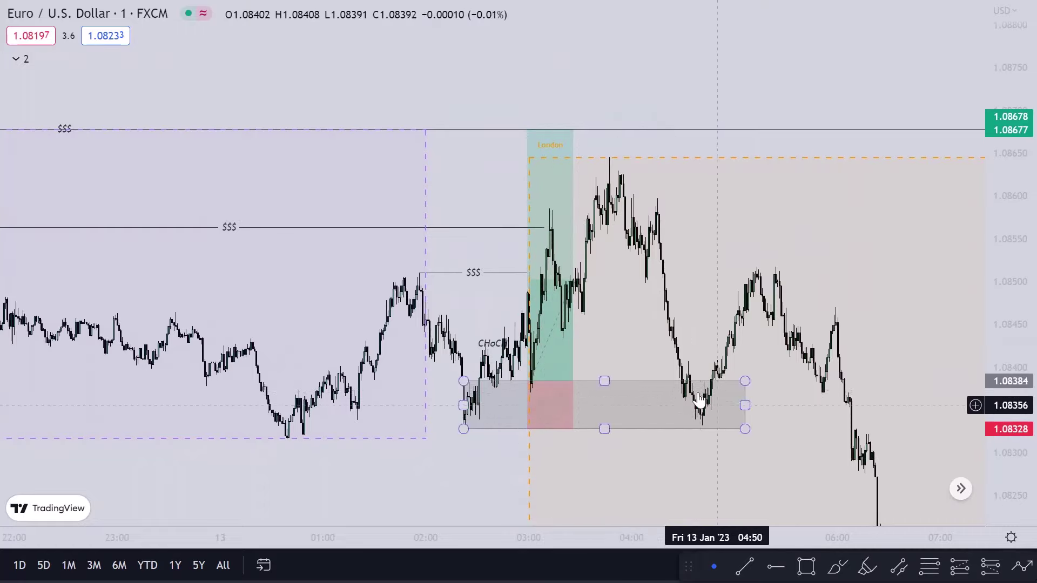
{"action": "left_click_drag", "start_coordinate": [574, 381], "coordinate": [716, 381]}
{"action": "left_click", "coordinate": [406, 463]}
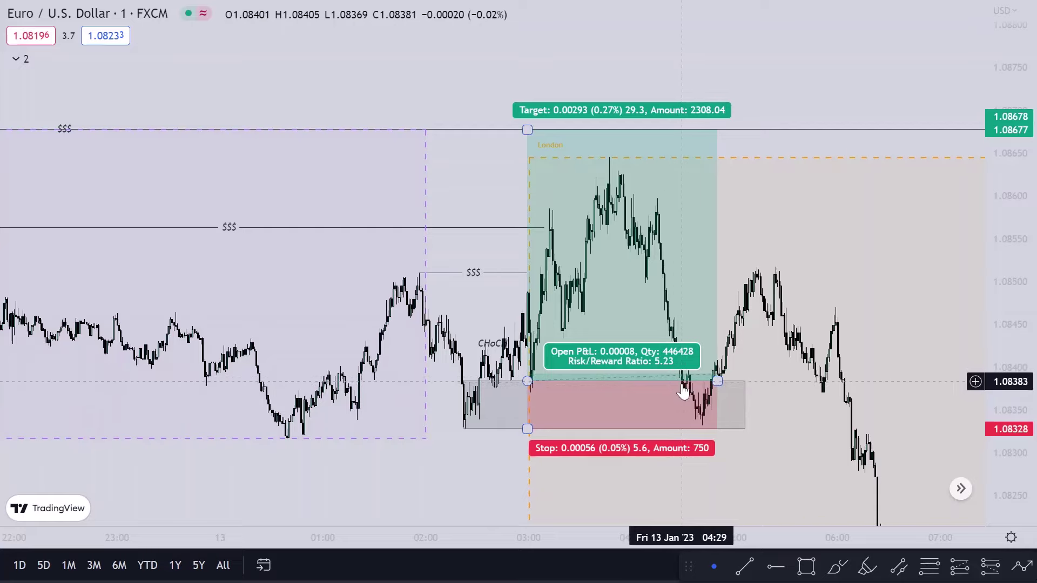
Step: Lower the long position's target to 1.08570, just above the middle $$$ line
{"action": "left_click", "coordinate": [527, 272], "text": "shift"}
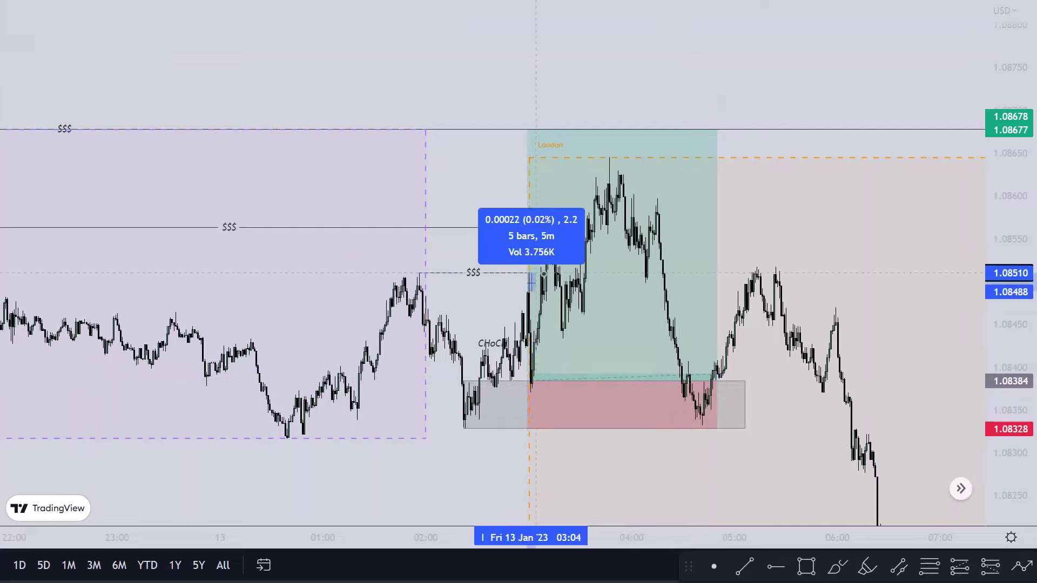
{"action": "left_click", "coordinate": [512, 295]}
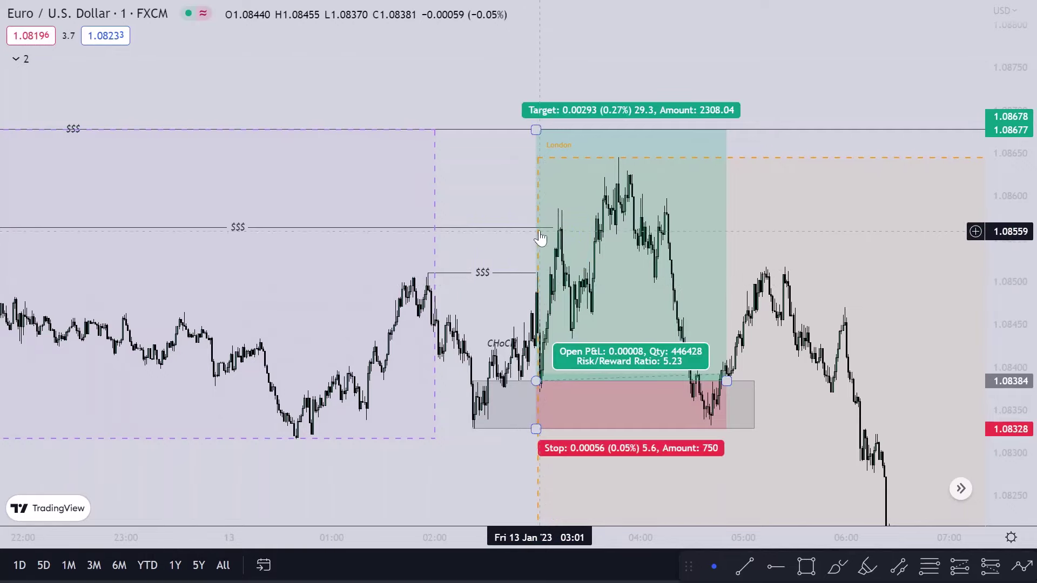
{"action": "left_click_drag", "start_coordinate": [536, 129], "coordinate": [546, 221]}
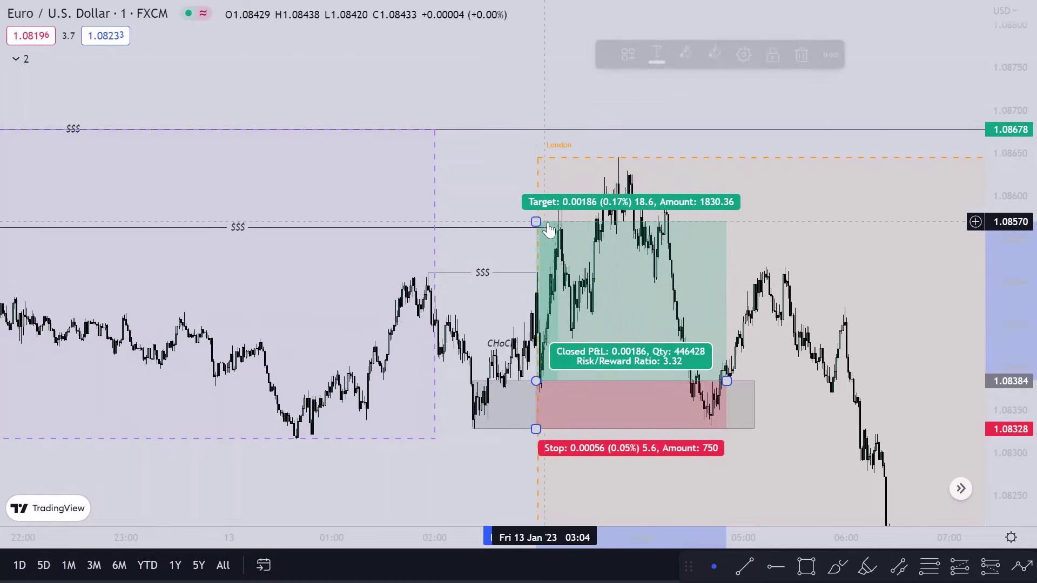
Step: Bring the 11 January Tokyo session and the price action just after its close into view
{"action": "left_click_drag", "start_coordinate": [864, 250], "coordinate": [686, 139]}
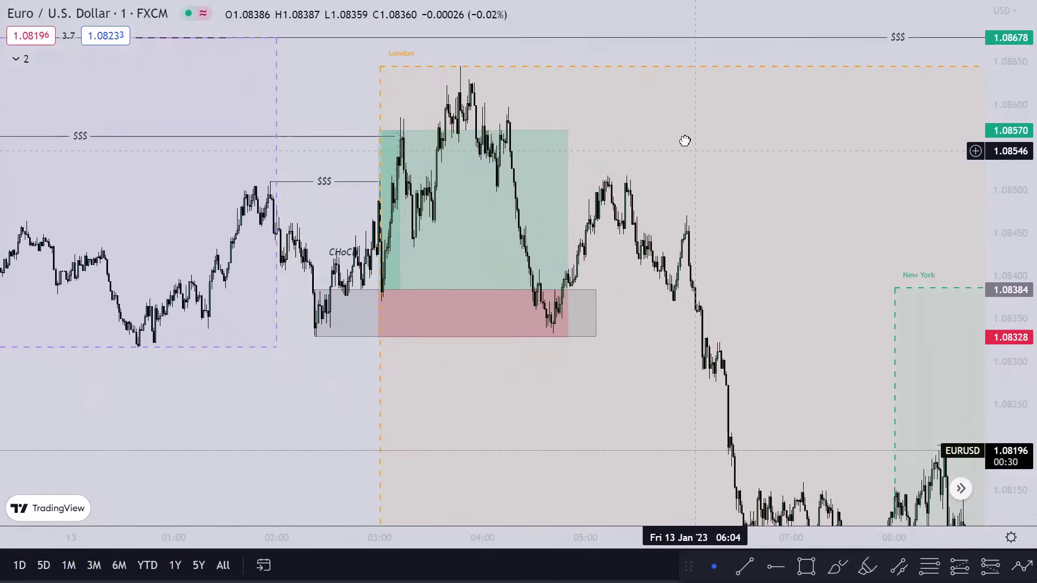
{"action": "scroll", "coordinate": [685, 140], "scroll_direction": "down", "scroll_amount": 3}
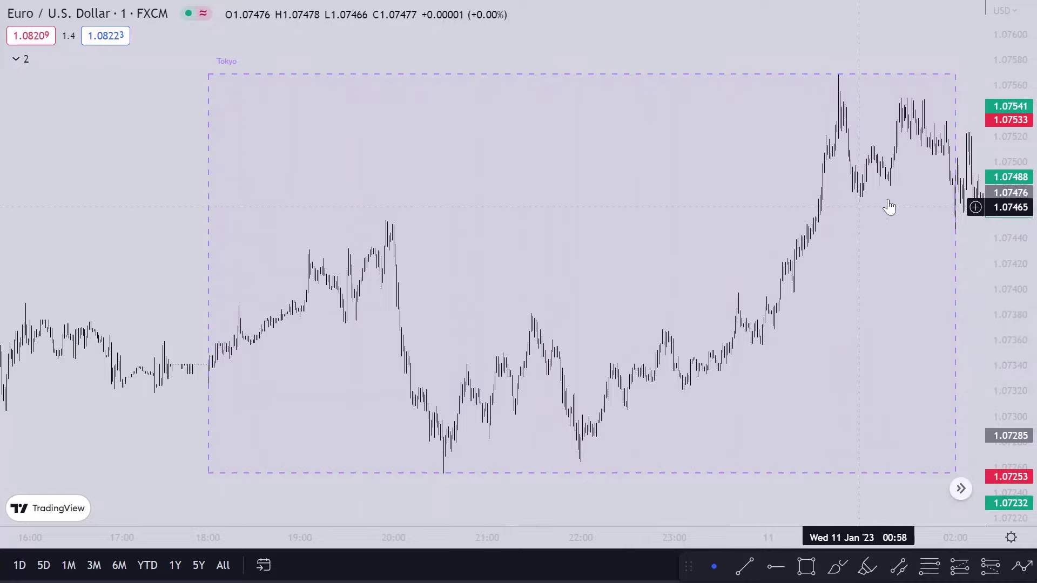
{"action": "scroll", "coordinate": [883, 273], "scroll_direction": "up", "scroll_amount": 3}
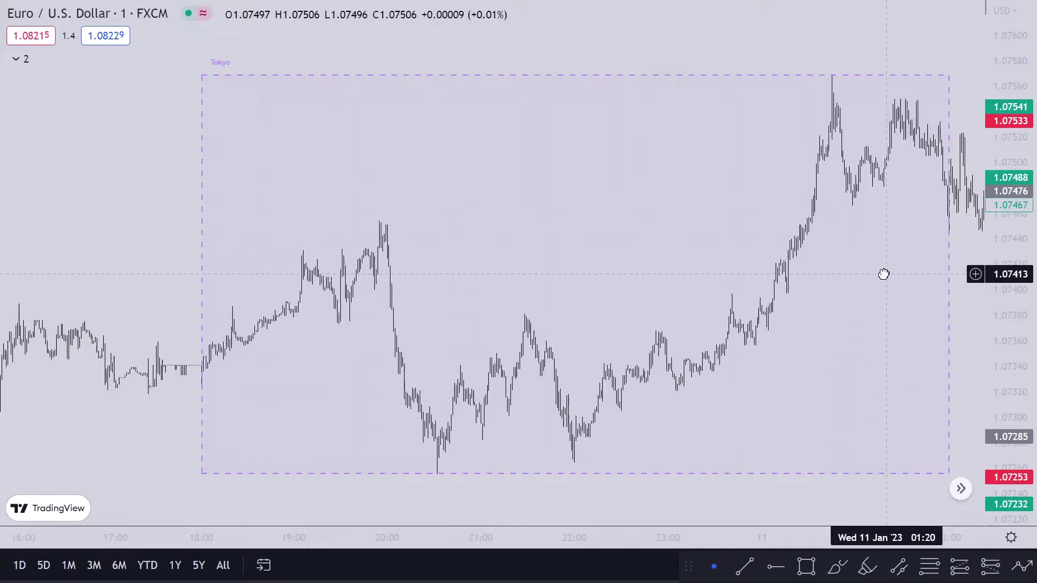
{"action": "scroll", "coordinate": [885, 281], "scroll_direction": "up", "scroll_amount": 2}
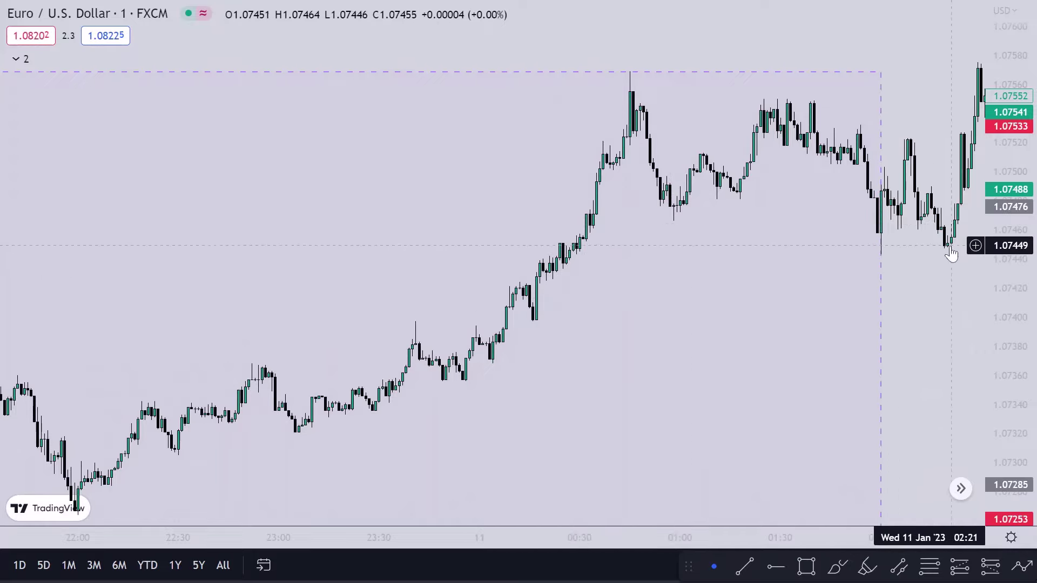
{"action": "left_click_drag", "start_coordinate": [923, 279], "coordinate": [868, 317]}
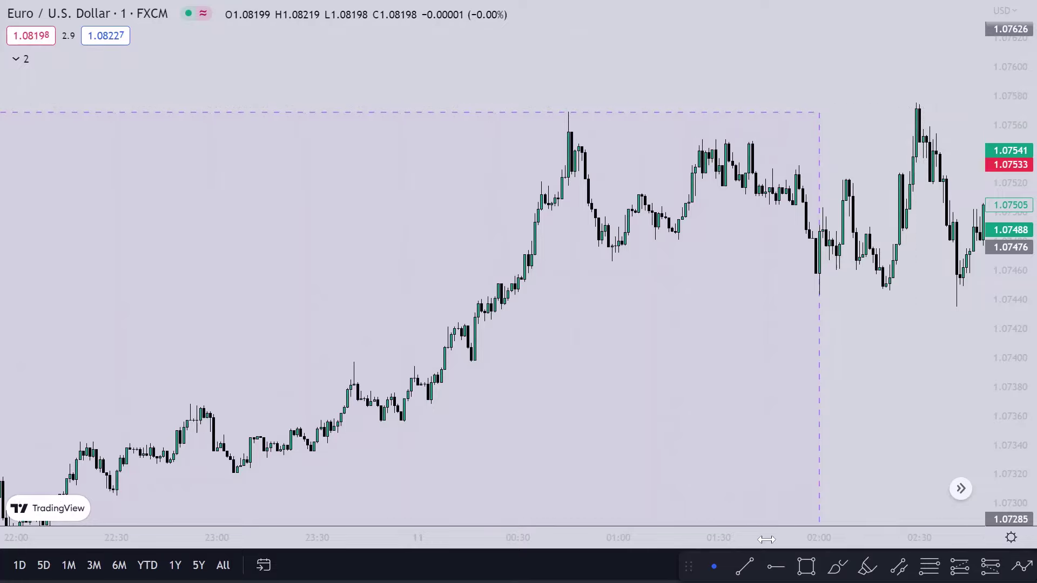
Step: Draw a horizontal trend line from the 00:45 Tokyo high at 1.07569 to about 02:28, and remove it
{"action": "left_click", "coordinate": [746, 567]}
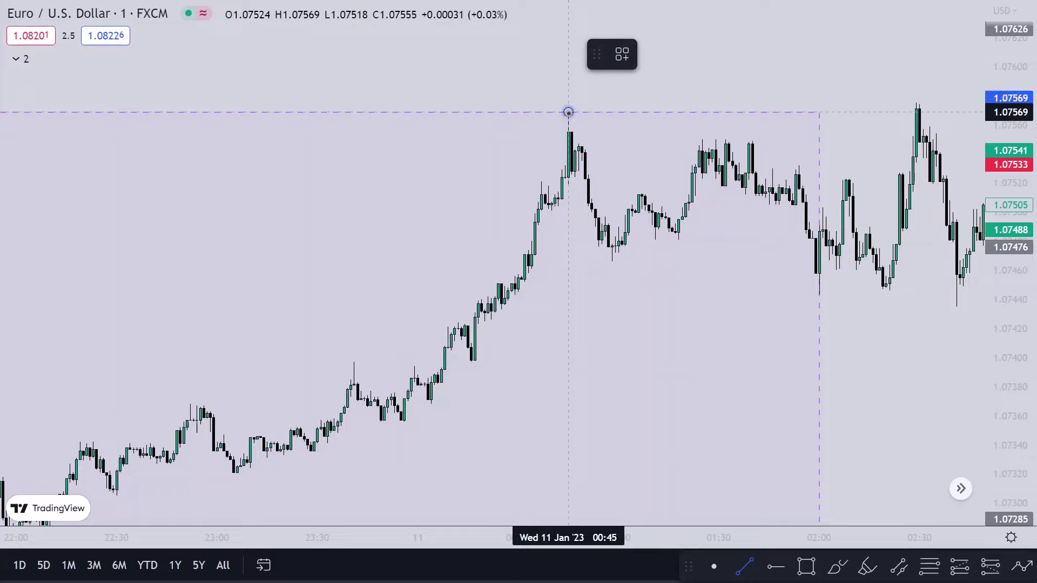
{"action": "left_click", "coordinate": [568, 112]}
{"action": "left_click", "coordinate": [914, 111]}
{"action": "left_click", "coordinate": [834, 278]}
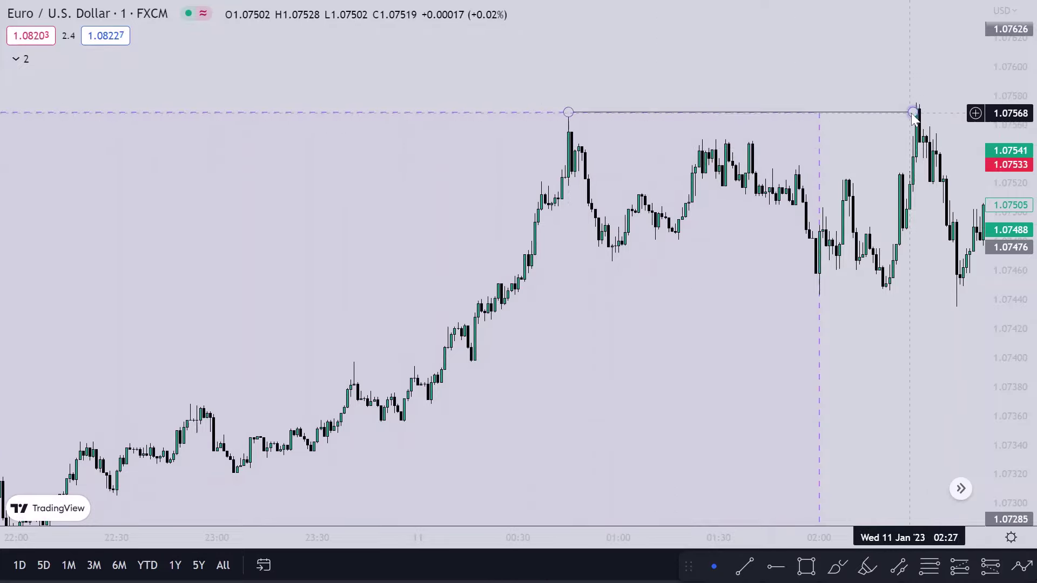
{"action": "left_click", "coordinate": [843, 120]}
{"action": "key", "text": "Escape"}
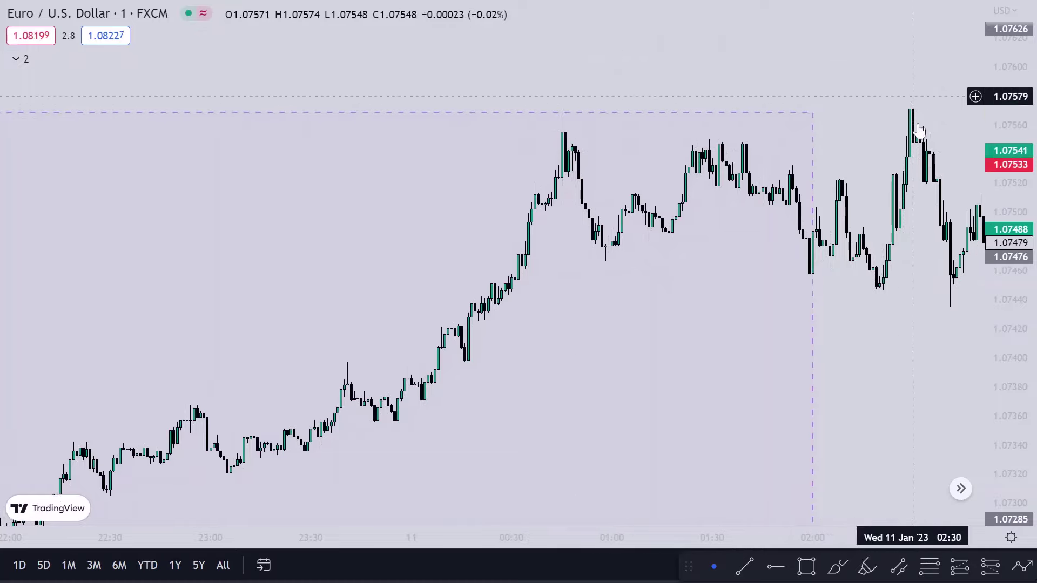
Step: Mark the sweep high at 02:30, about 1.07574, with a single highlighter dot
{"action": "scroll", "coordinate": [933, 231], "scroll_direction": "up", "scroll_amount": 5}
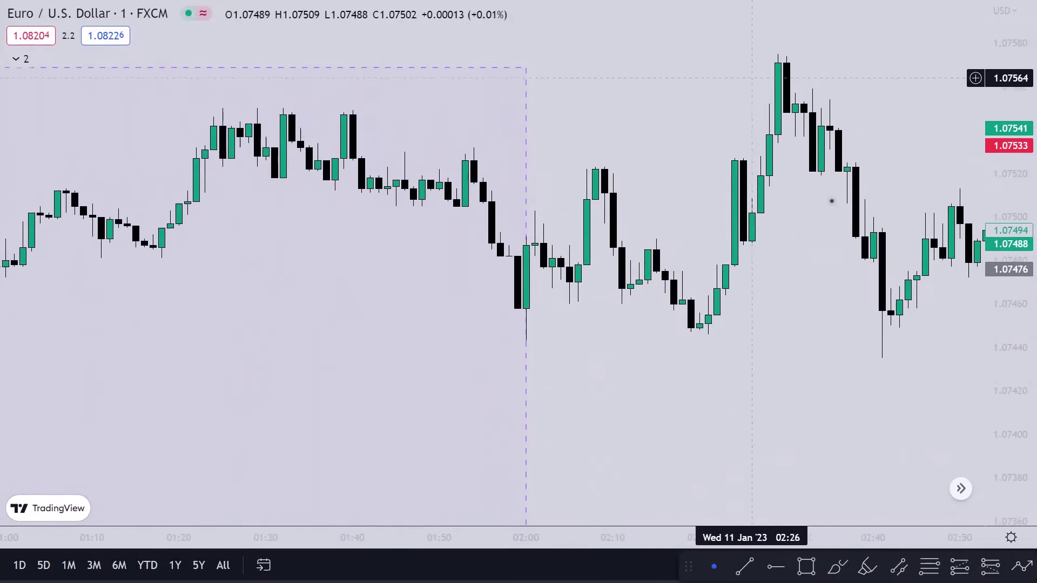
{"action": "left_click", "coordinate": [864, 573]}
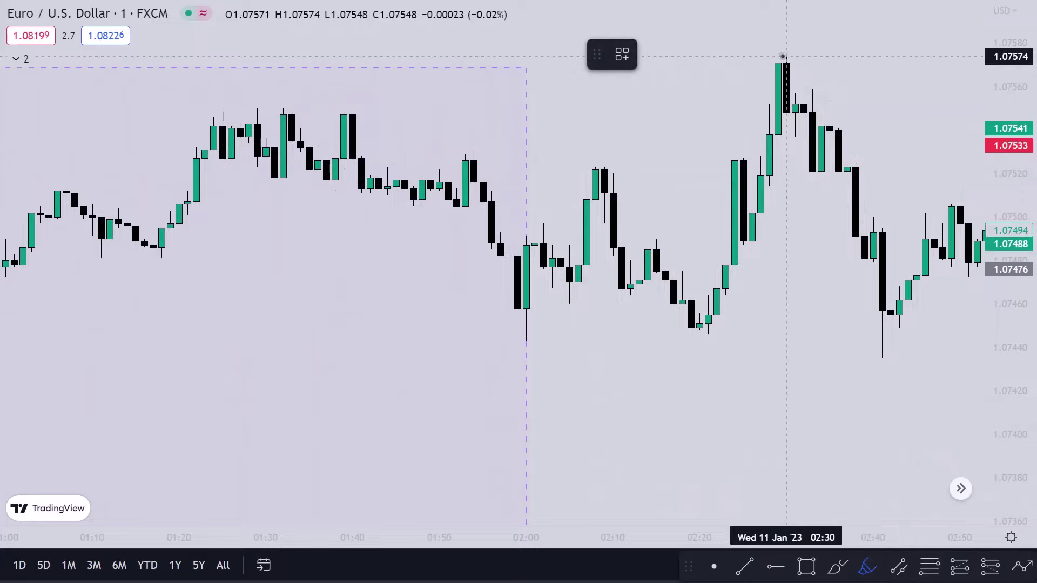
{"action": "left_click", "coordinate": [838, 66]}
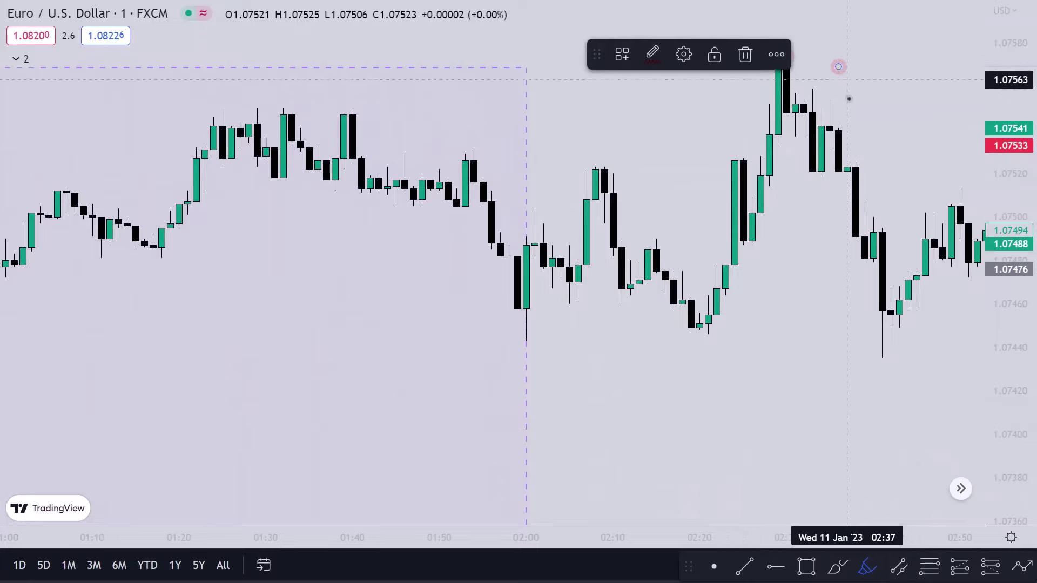
{"action": "key", "text": "Escape"}
{"action": "right_click", "coordinate": [822, 74]}
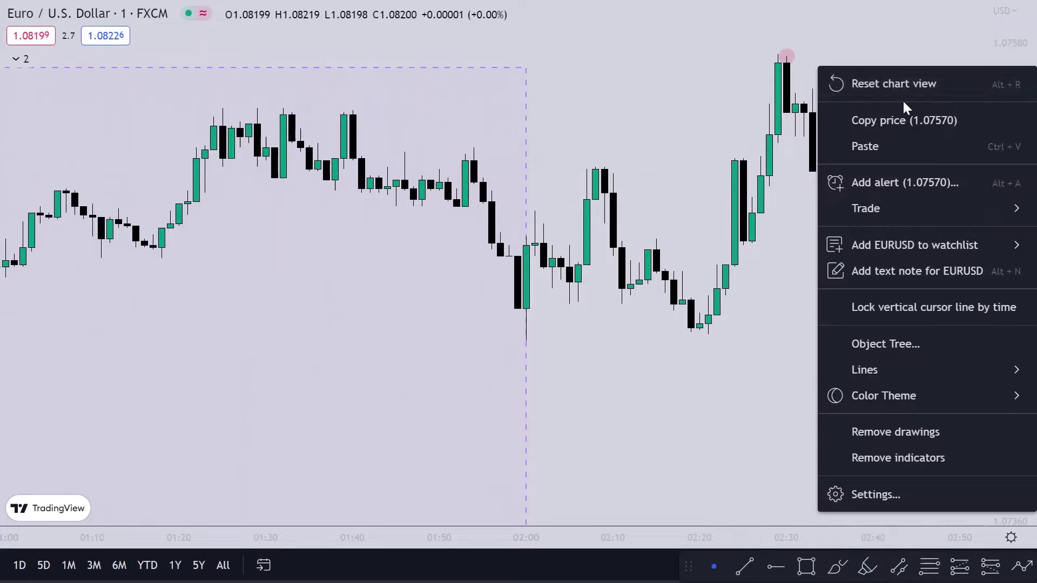
{"action": "key", "text": "Escape"}
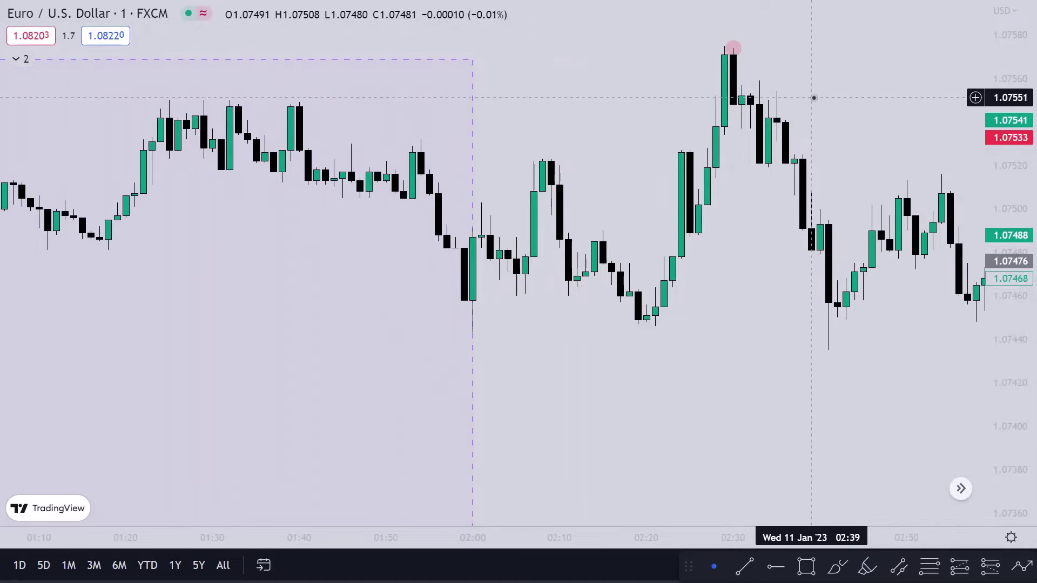
Step: Draw a horizontal trend line at 1.07446 from the 02:21 low to 02:41 and apply the CHoCH template
{"action": "left_click", "coordinate": [743, 556]}
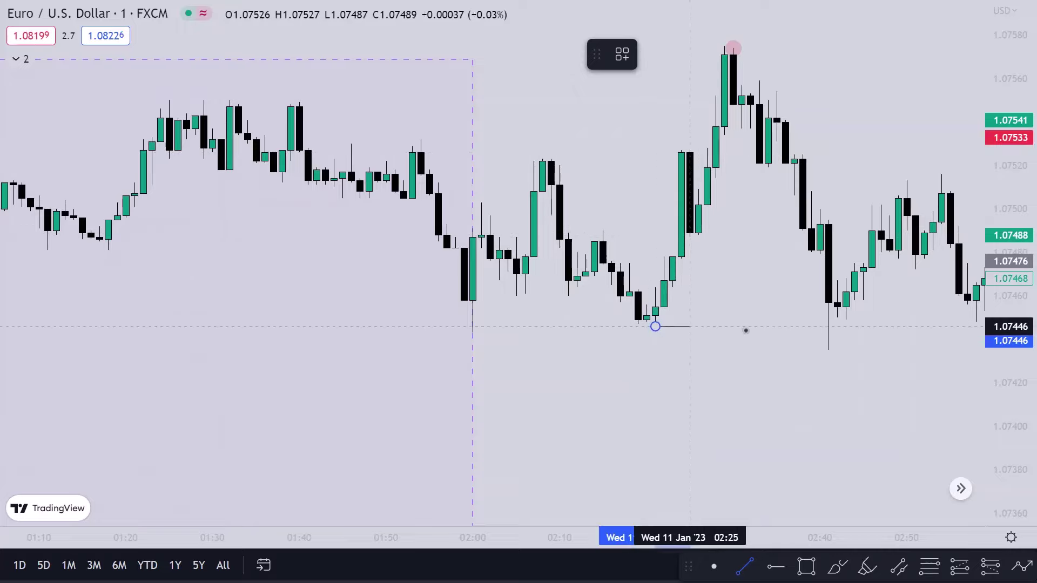
{"action": "left_click", "coordinate": [829, 326]}
{"action": "left_click", "coordinate": [837, 326]}
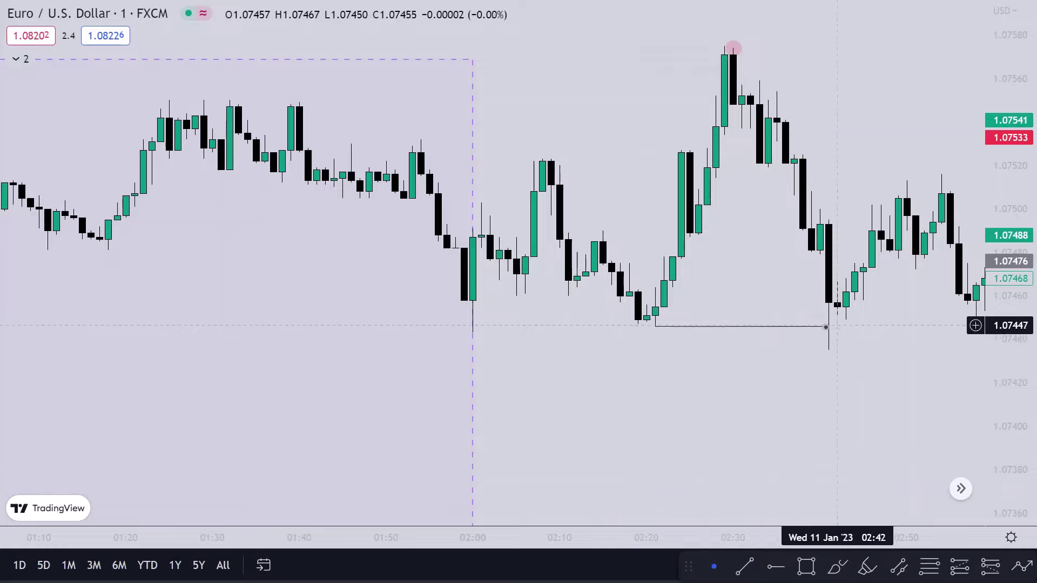
{"action": "left_click", "coordinate": [795, 327]}
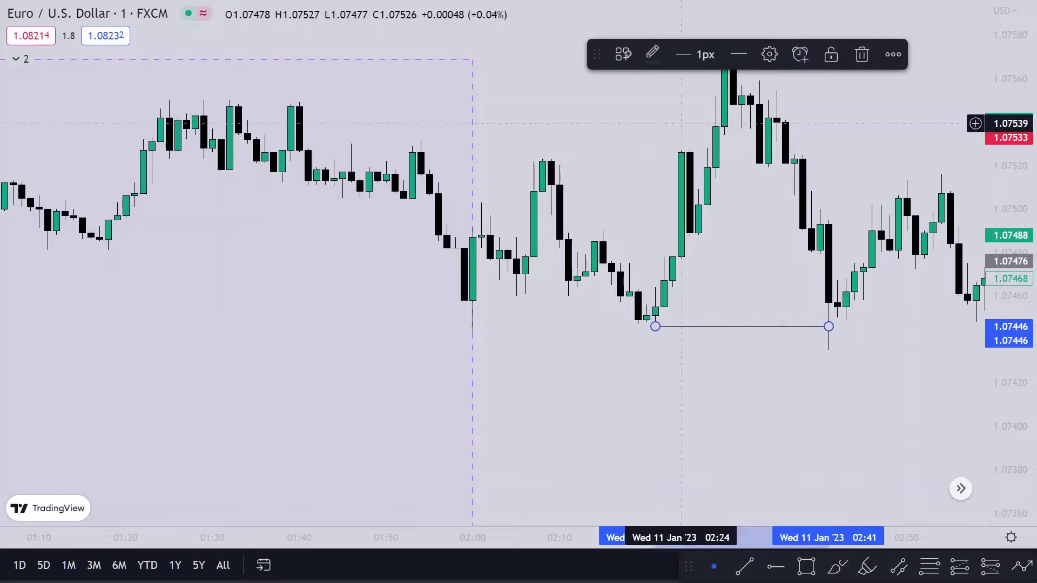
{"action": "left_click", "coordinate": [623, 54]}
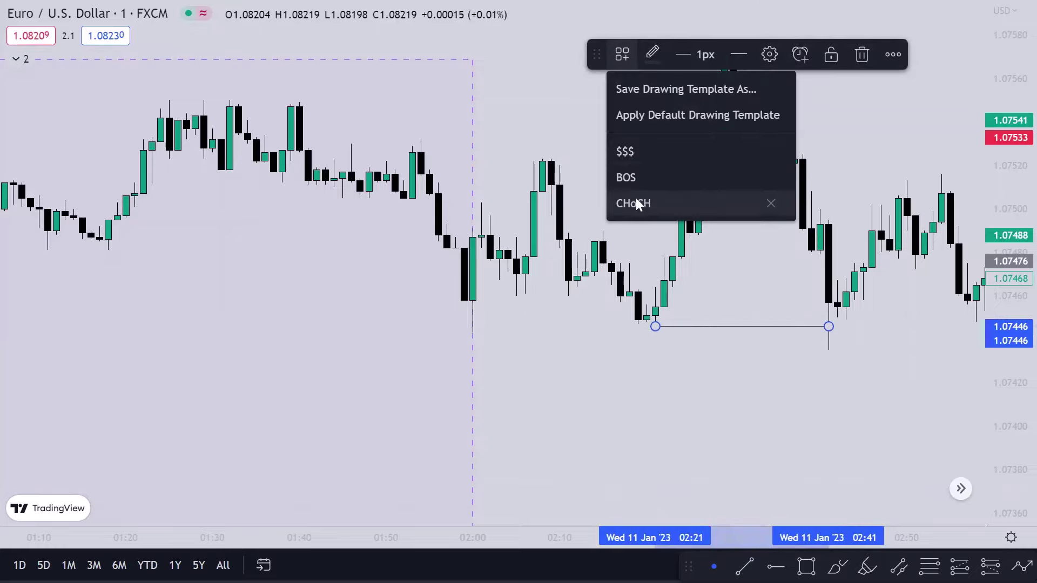
{"action": "left_click", "coordinate": [636, 198]}
Step: Draw the order block rectangle at the sweep high from 1.07575 to 1.07548, starting at 02:29 and reaching about 03:01
{"action": "left_click_drag", "start_coordinate": [754, 215], "coordinate": [712, 283]}
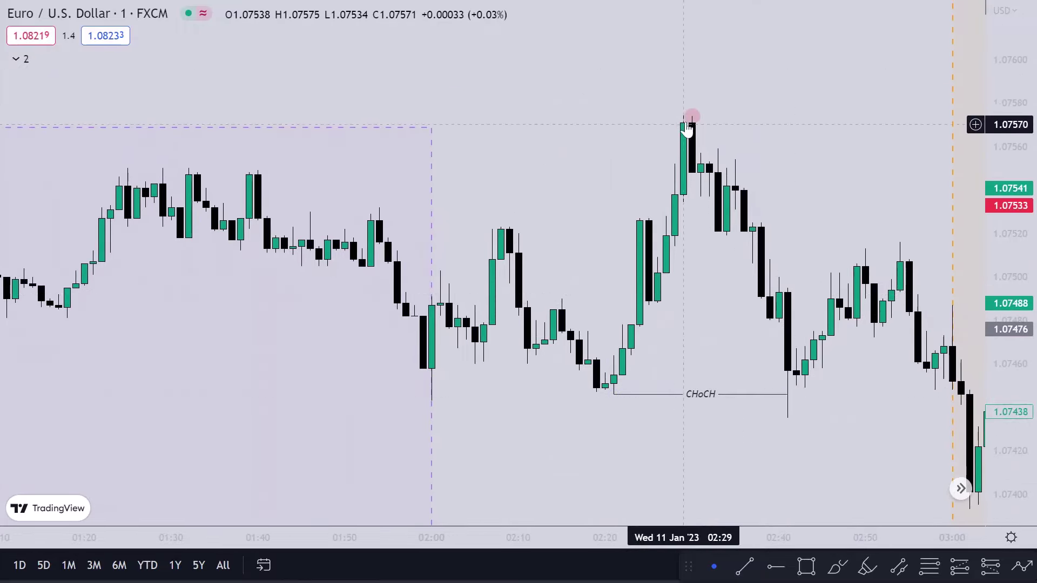
{"action": "left_click", "coordinate": [806, 566]}
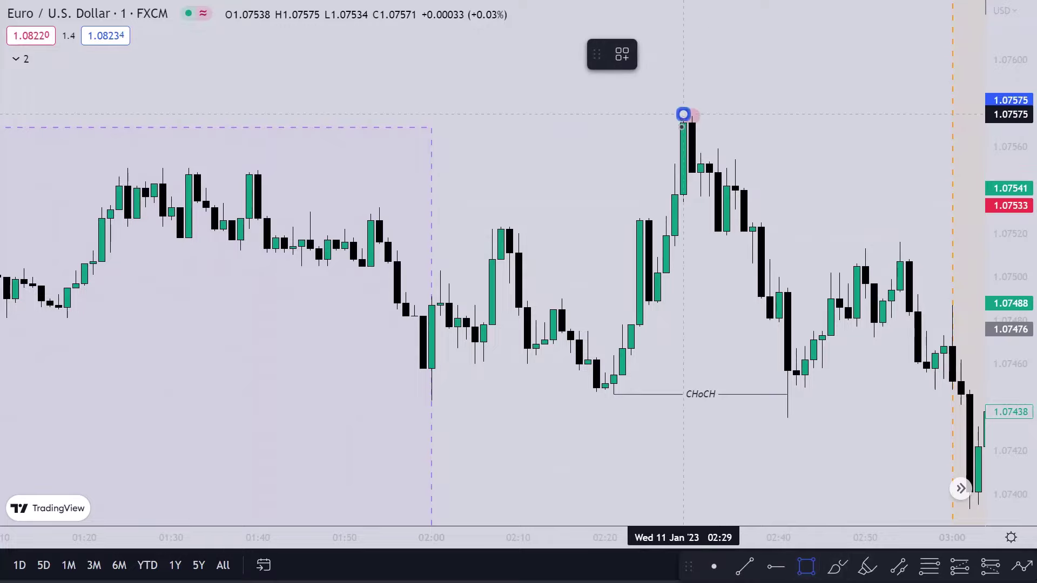
{"action": "mouse_move", "coordinate": [683, 114]}
{"action": "left_mouse_down"}
{"action": "mouse_move", "coordinate": [683, 194]}
{"action": "mouse_move", "coordinate": [701, 173]}
{"action": "left_mouse_up"}
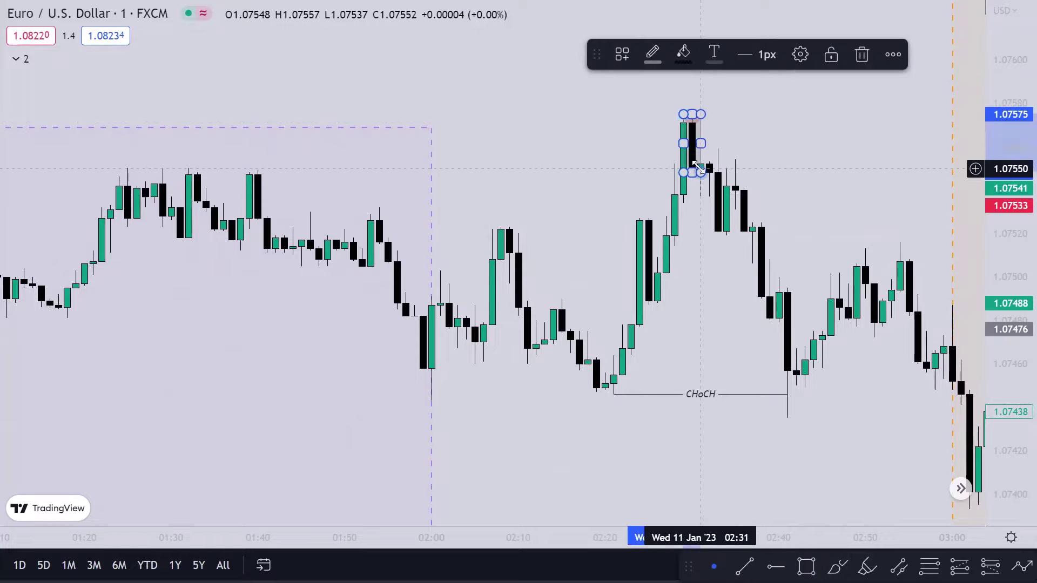
{"action": "left_click_drag", "start_coordinate": [785, 148], "coordinate": [959, 143]}
Step: Extend the order block rectangle past the London open to 03:35
{"action": "left_click_drag", "start_coordinate": [843, 208], "coordinate": [733, 202]}
{"action": "scroll", "coordinate": [579, 174], "scroll_direction": "down", "scroll_amount": 5}
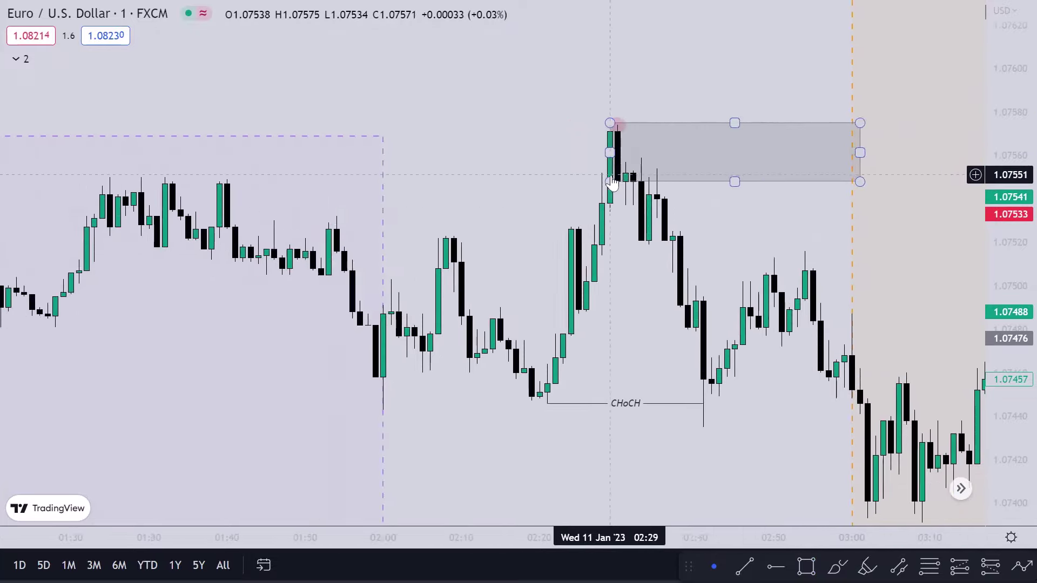
{"action": "left_click_drag", "start_coordinate": [984, 187], "coordinate": [988, 216]}
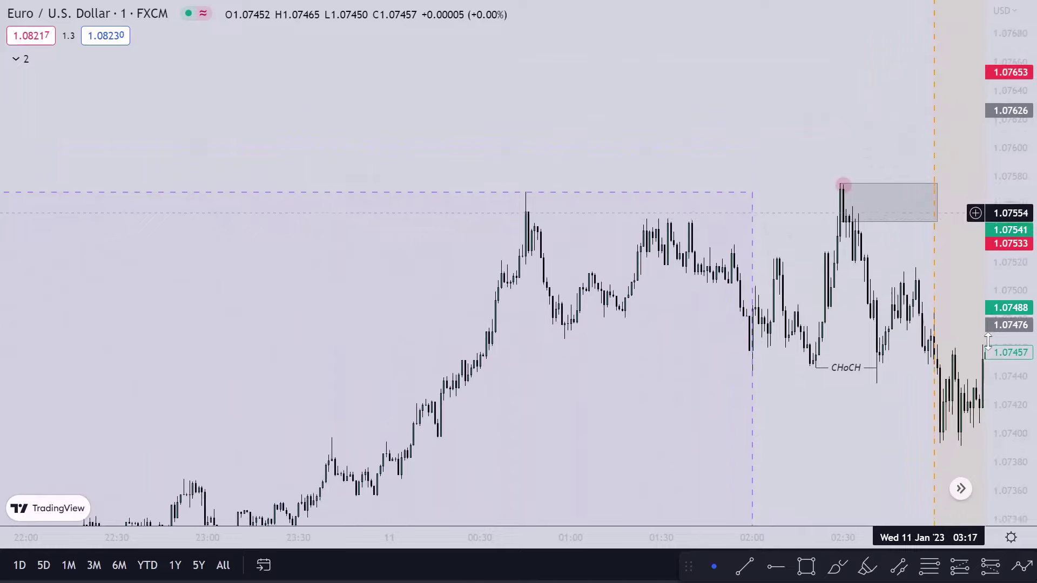
{"action": "left_click_drag", "start_coordinate": [835, 417], "coordinate": [755, 362]}
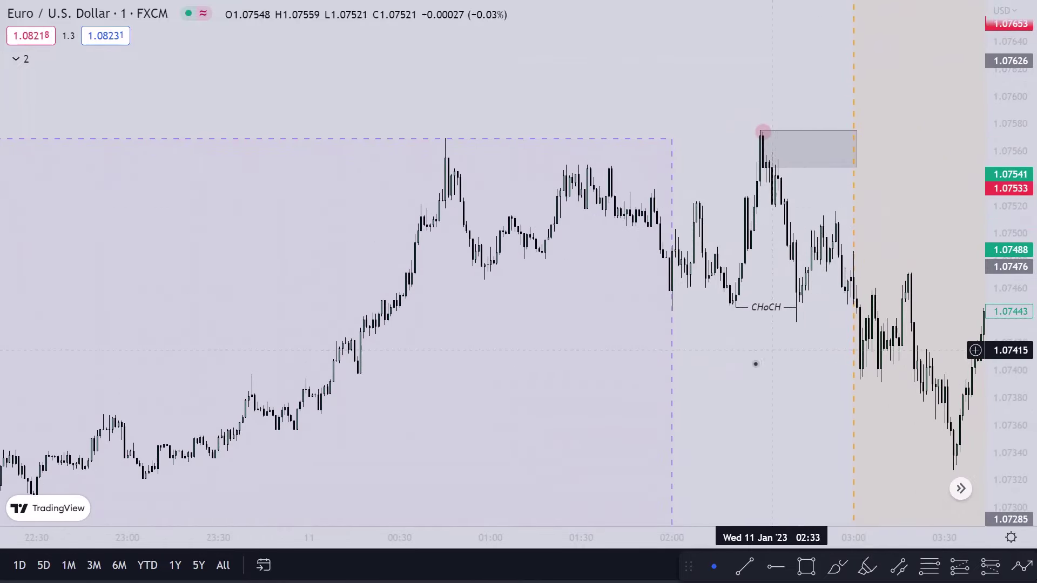
{"action": "left_click_drag", "start_coordinate": [739, 357], "coordinate": [736, 296]}
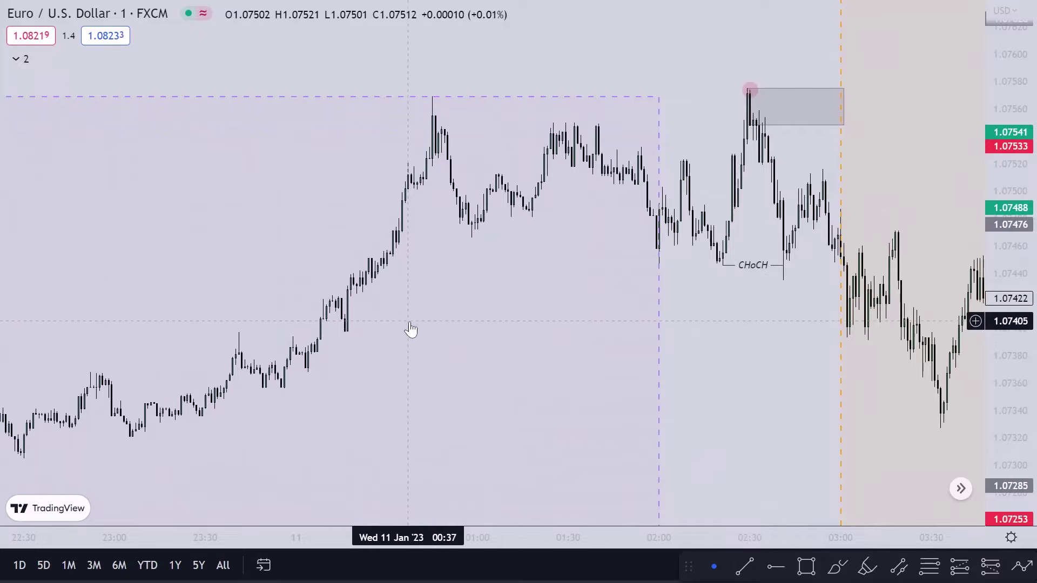
{"action": "scroll", "coordinate": [495, 296], "scroll_direction": "down", "scroll_amount": 2}
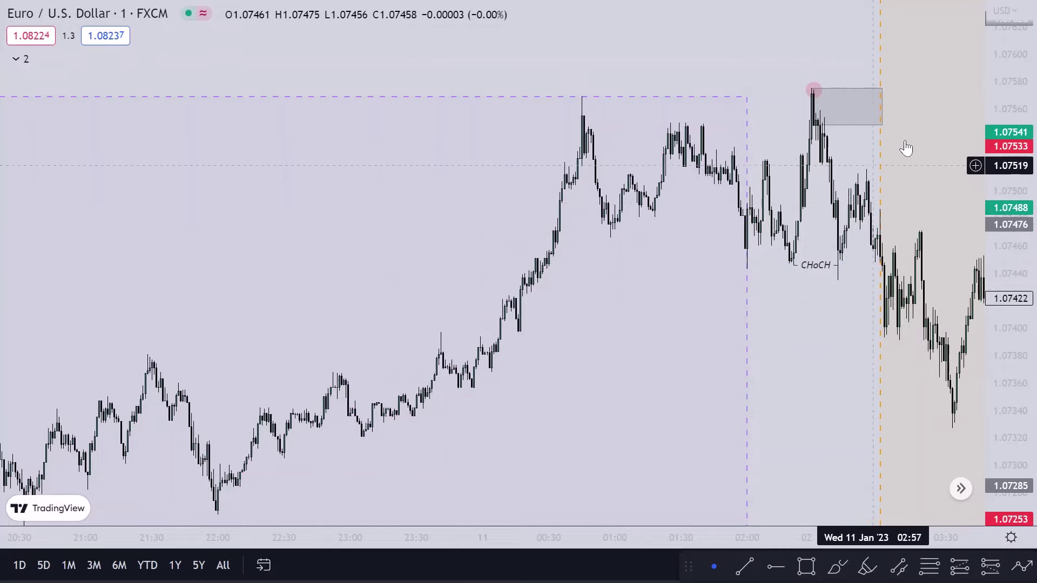
{"action": "left_click_drag", "start_coordinate": [882, 105], "coordinate": [956, 106]}
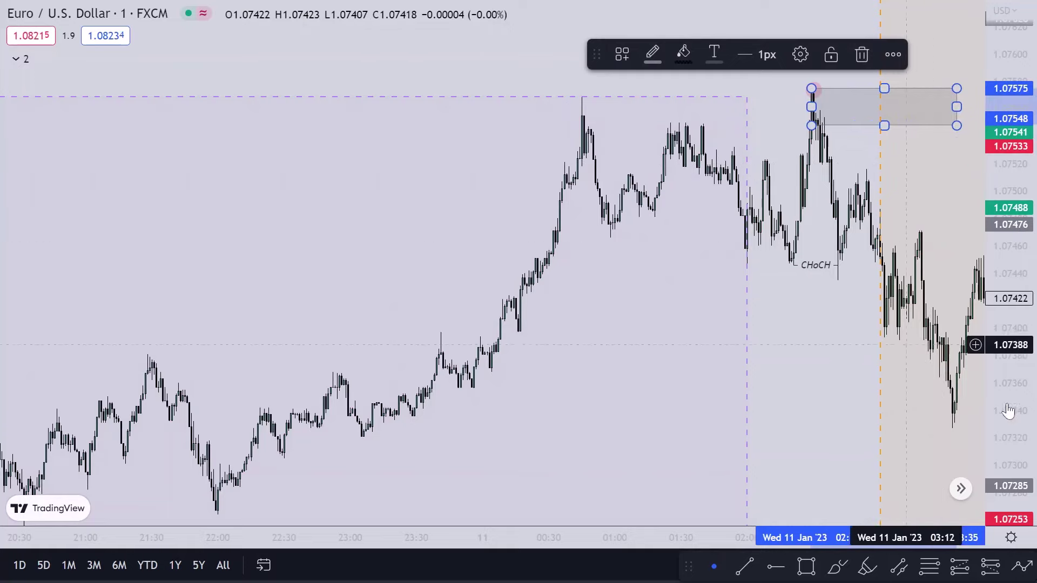
{"action": "left_click", "coordinate": [796, 305]}
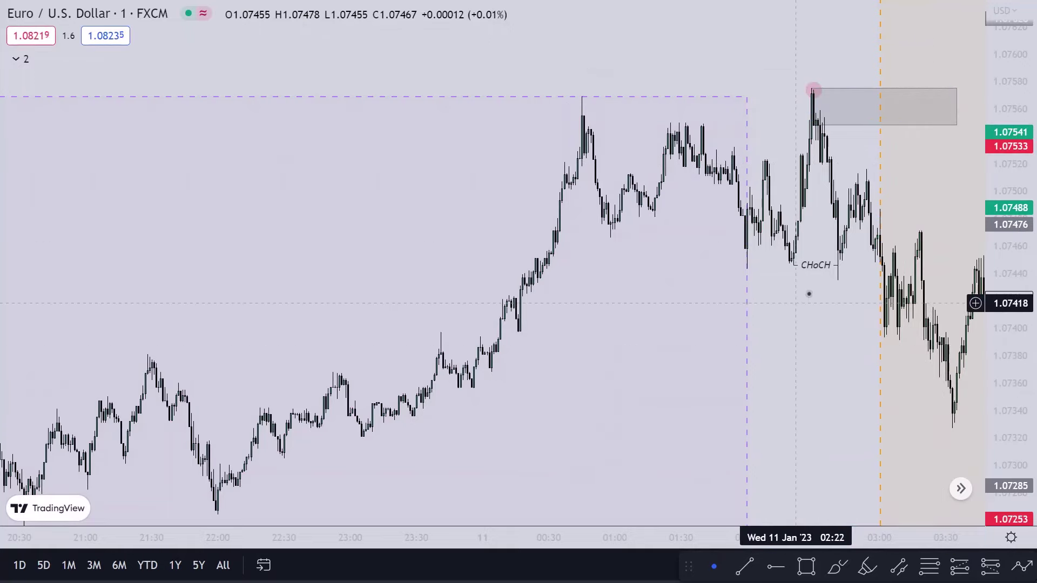
Step: Extend the order block rectangle through the London session to about 06:40
{"action": "left_click_drag", "start_coordinate": [796, 303], "coordinate": [657, 324]}
{"action": "left_click", "coordinate": [831, 139]}
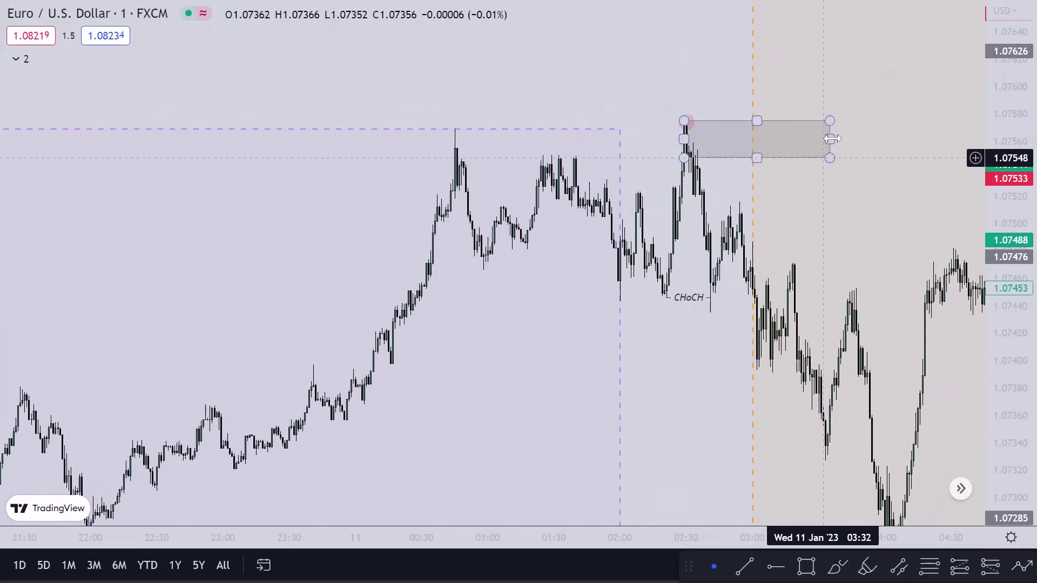
{"action": "left_click_drag", "start_coordinate": [832, 139], "coordinate": [969, 137]}
{"action": "left_click_drag", "start_coordinate": [908, 201], "coordinate": [554, 227]}
{"action": "left_click", "coordinate": [584, 165]}
{"action": "left_click_drag", "start_coordinate": [587, 166], "coordinate": [849, 165]}
Step: Delete the old long position starting near 07:15 and extend the order block rectangle to about 07:04
{"action": "left_click", "coordinate": [944, 222]}
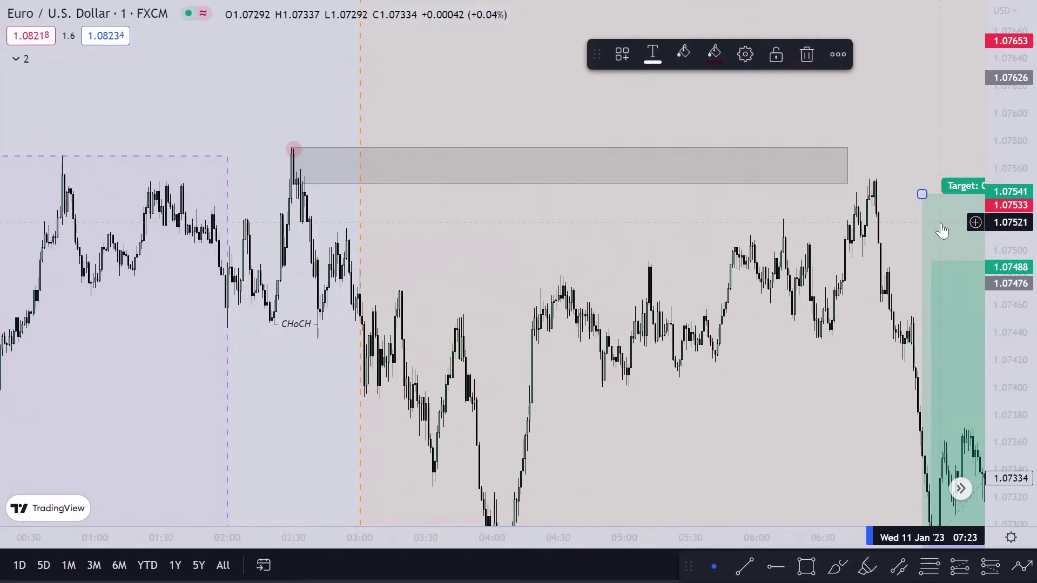
{"action": "left_click_drag", "start_coordinate": [958, 312], "coordinate": [958, 313]}
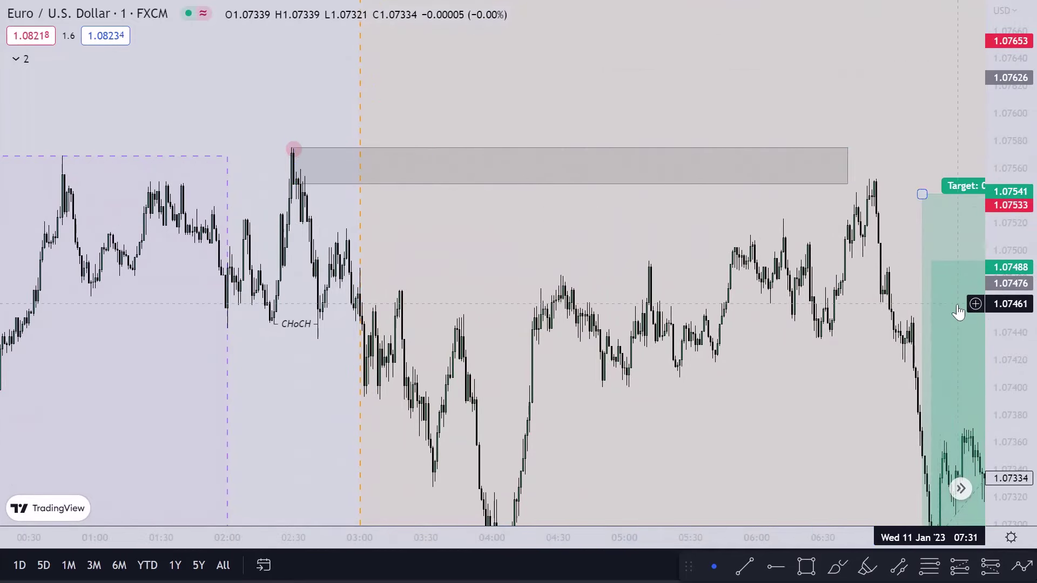
{"action": "key", "text": "Delete"}
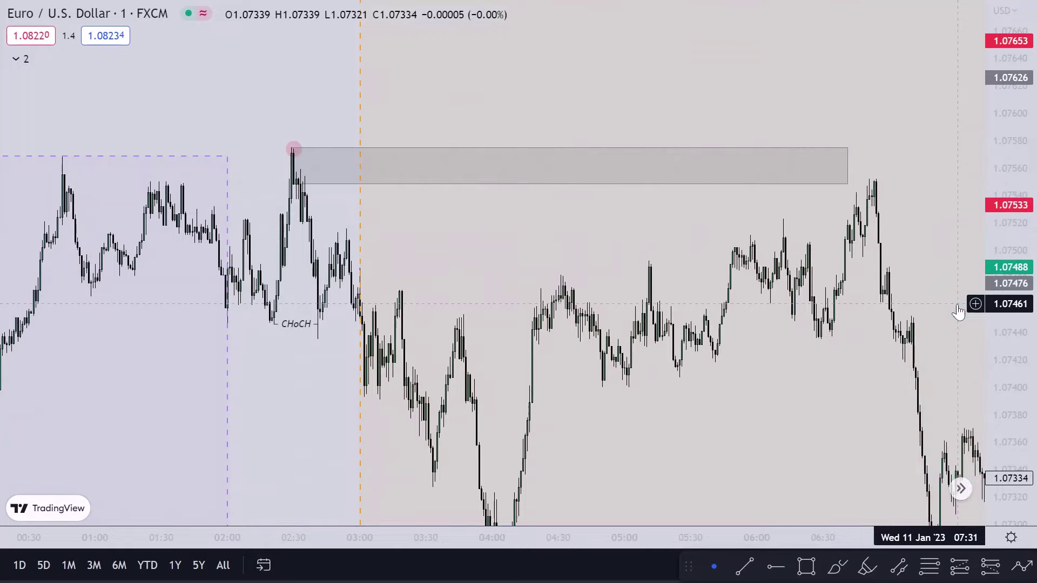
{"action": "left_click_drag", "start_coordinate": [846, 165], "coordinate": [898, 168]}
{"action": "left_click", "coordinate": [896, 218]}
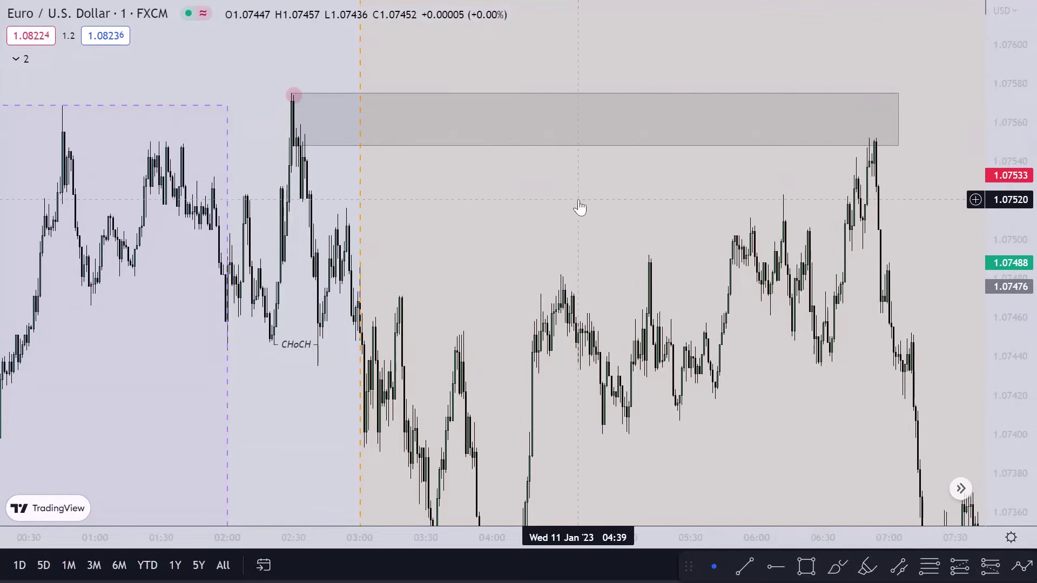
Step: Draw a horizontal trend line along the Tokyo low at 1.07255 from 20:32 on 10 January to 04:49 on 11 January
{"action": "left_click_drag", "start_coordinate": [579, 211], "coordinate": [588, 145]}
{"action": "left_click_drag", "start_coordinate": [1011, 132], "coordinate": [988, 363]}
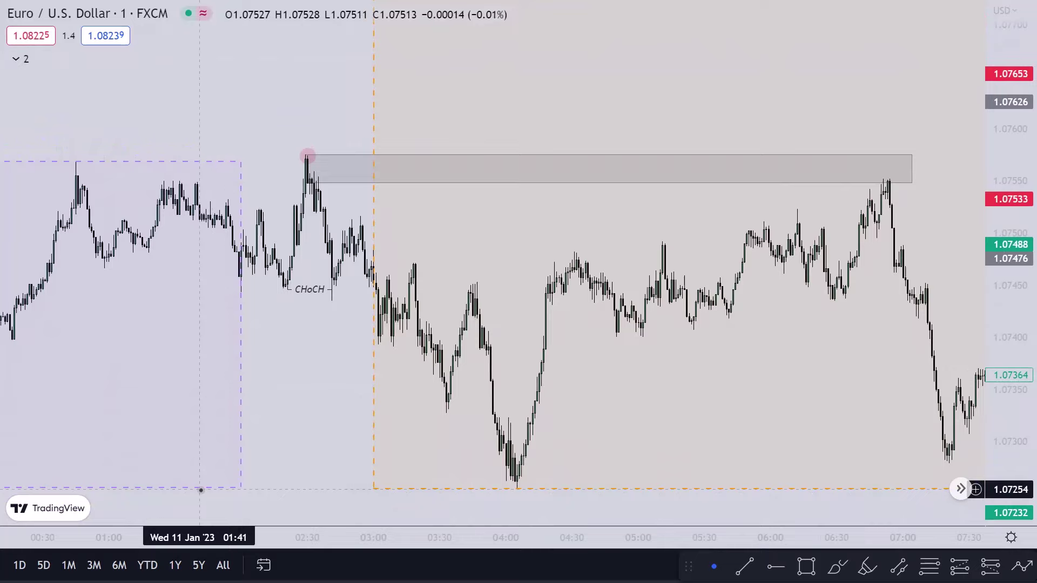
{"action": "left_click_drag", "start_coordinate": [348, 449], "coordinate": [578, 352]}
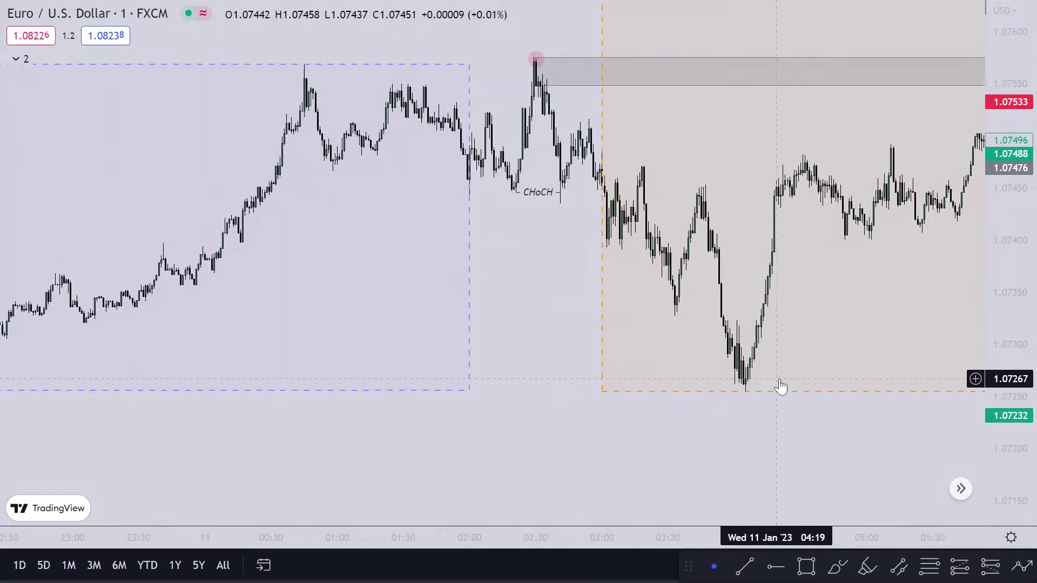
{"action": "scroll", "coordinate": [373, 409], "scroll_direction": "down", "scroll_amount": 4}
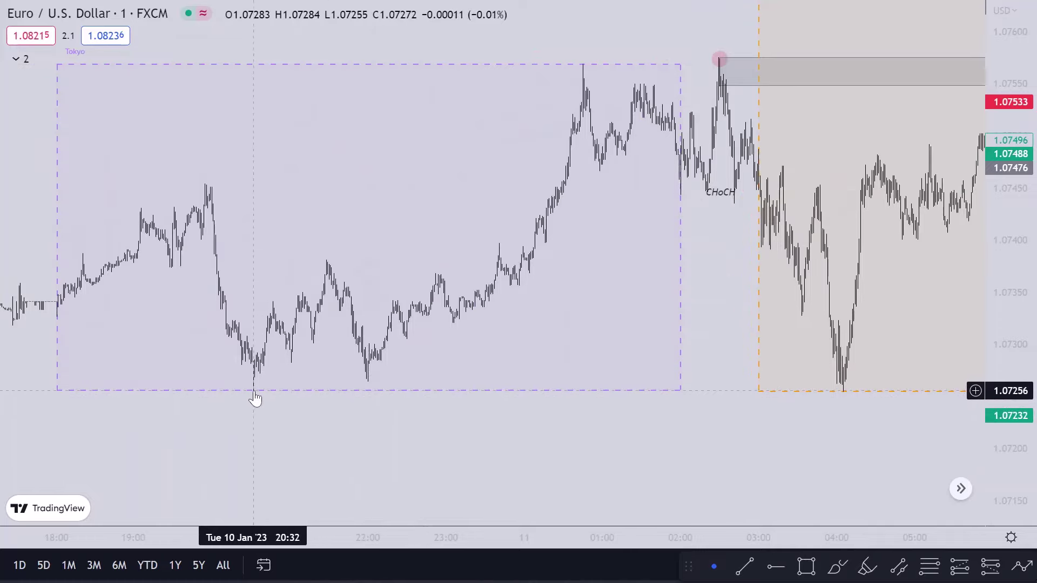
{"action": "key", "text": "alt+t"}
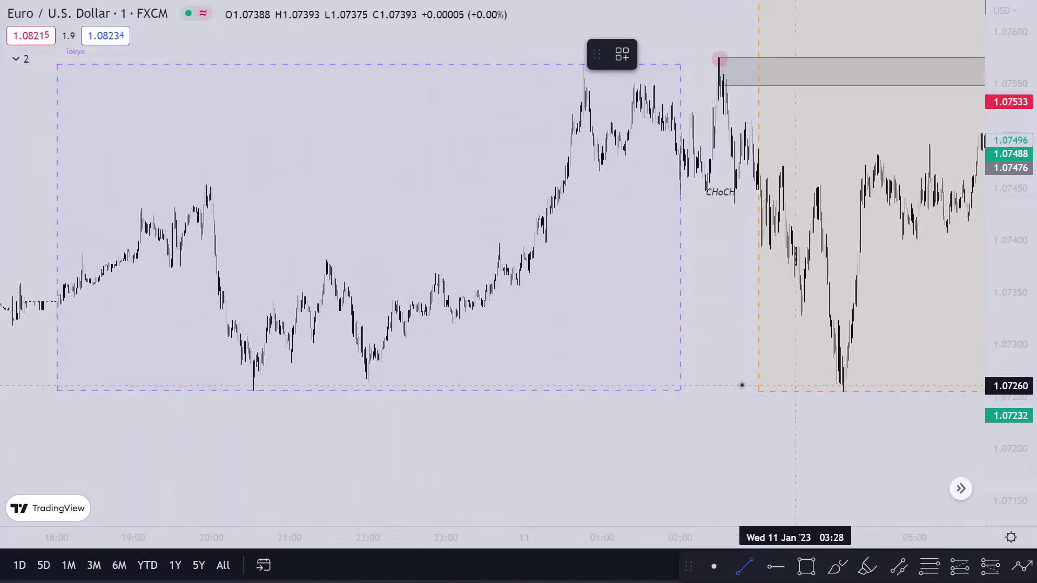
{"action": "left_click", "coordinate": [262, 391]}
{"action": "left_click", "coordinate": [900, 382]}
{"action": "left_click", "coordinate": [760, 426]}
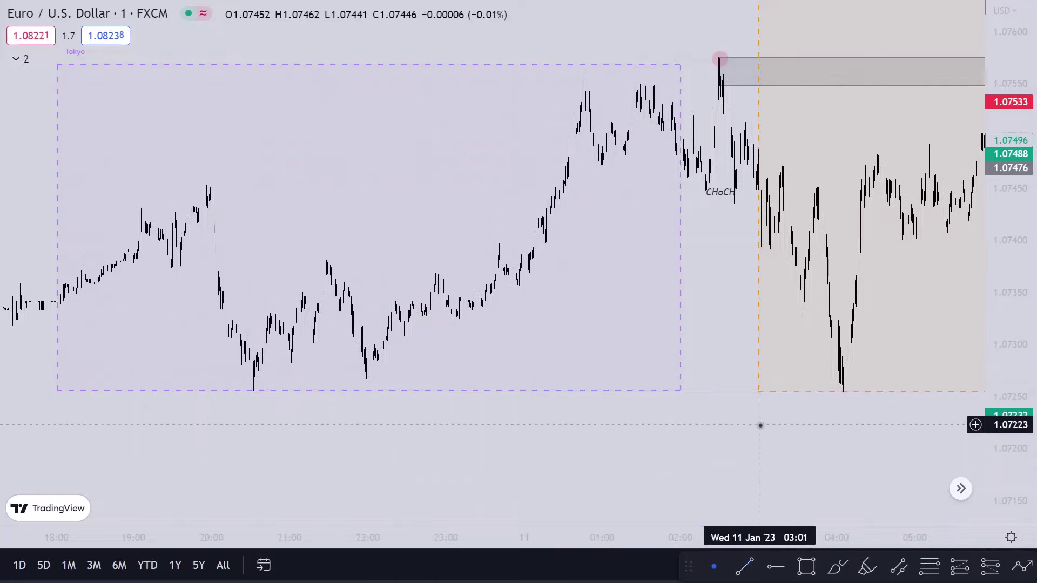
Step: Apply the saved $$$ template to the Tokyo low trend line
{"action": "double_click", "coordinate": [802, 391]}
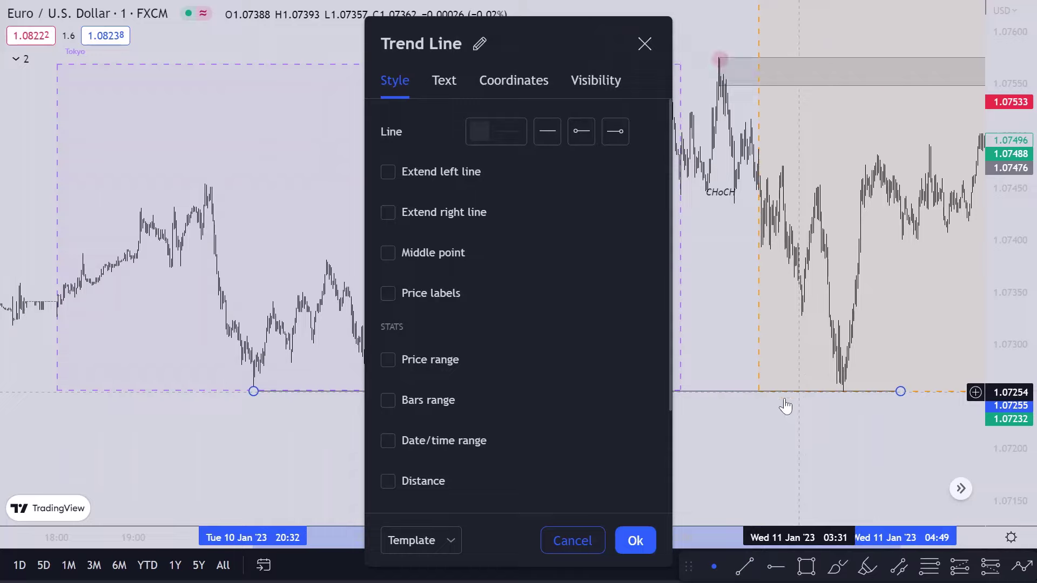
{"action": "left_click", "coordinate": [654, 54]}
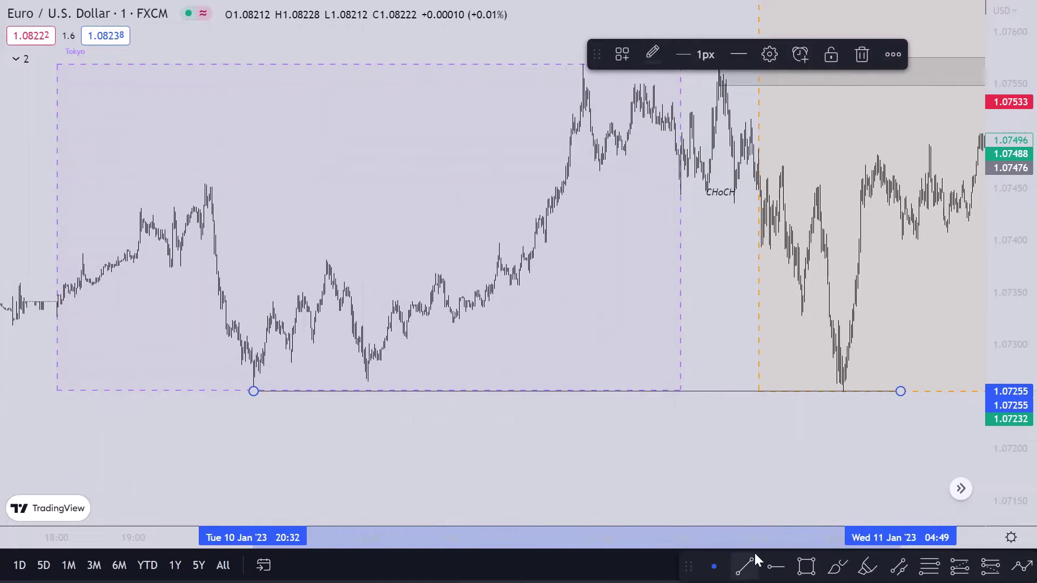
{"action": "left_click", "coordinate": [622, 54]}
{"action": "left_click", "coordinate": [652, 151]}
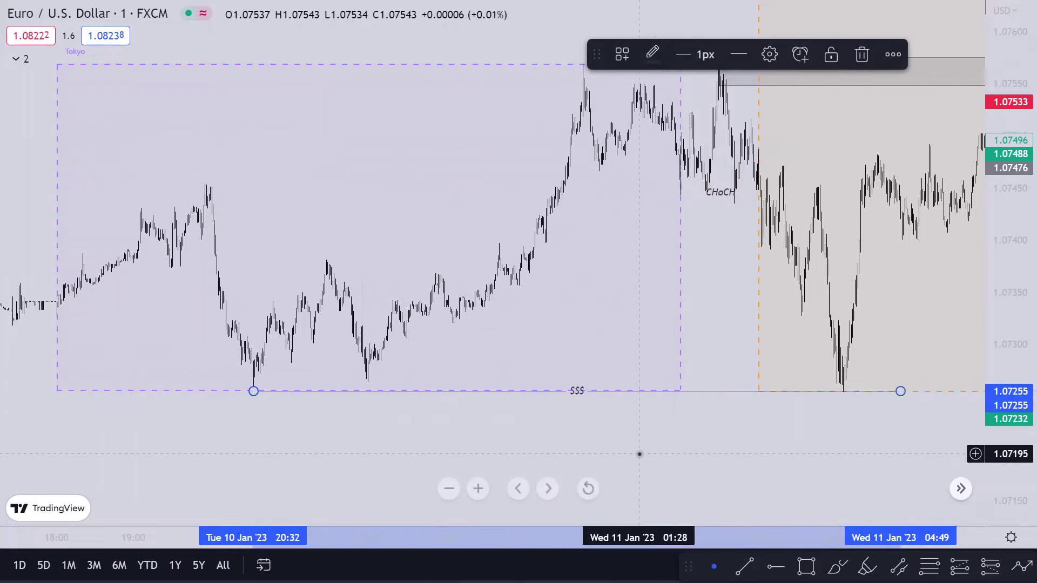
Step: Draw a trend line under the London-session lows at 1.07405 from 04:51 to 07:09 and apply the $$$ template
{"action": "left_click_drag", "start_coordinate": [637, 456], "coordinate": [327, 512]}
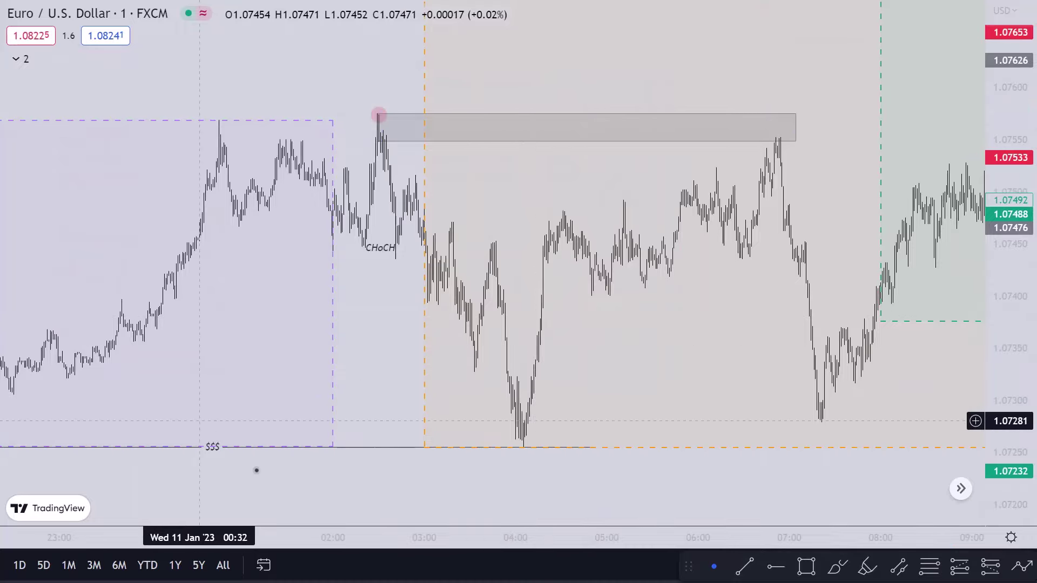
{"action": "left_click_drag", "start_coordinate": [625, 357], "coordinate": [605, 381]}
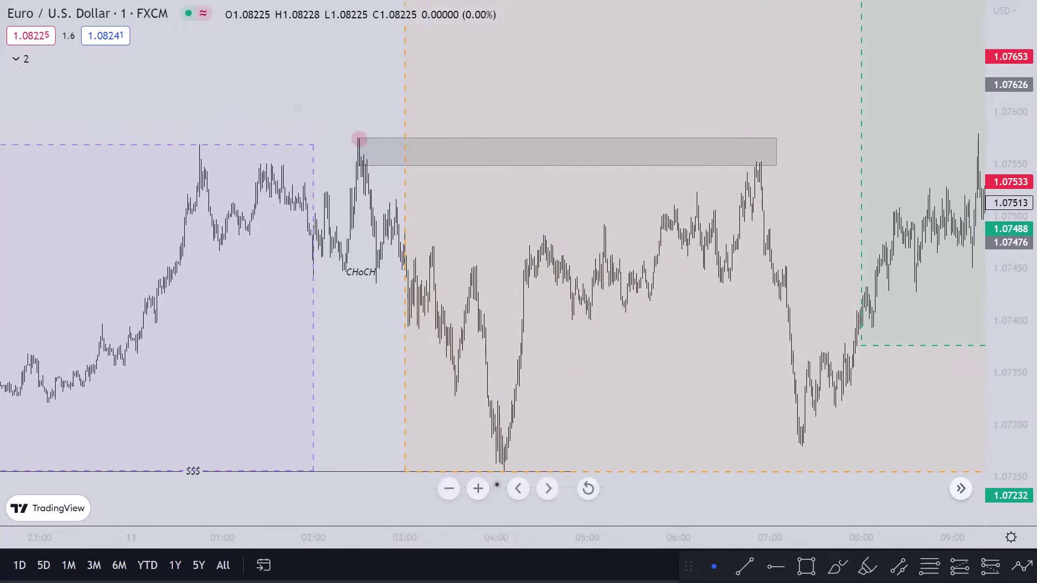
{"action": "left_click", "coordinate": [744, 565]}
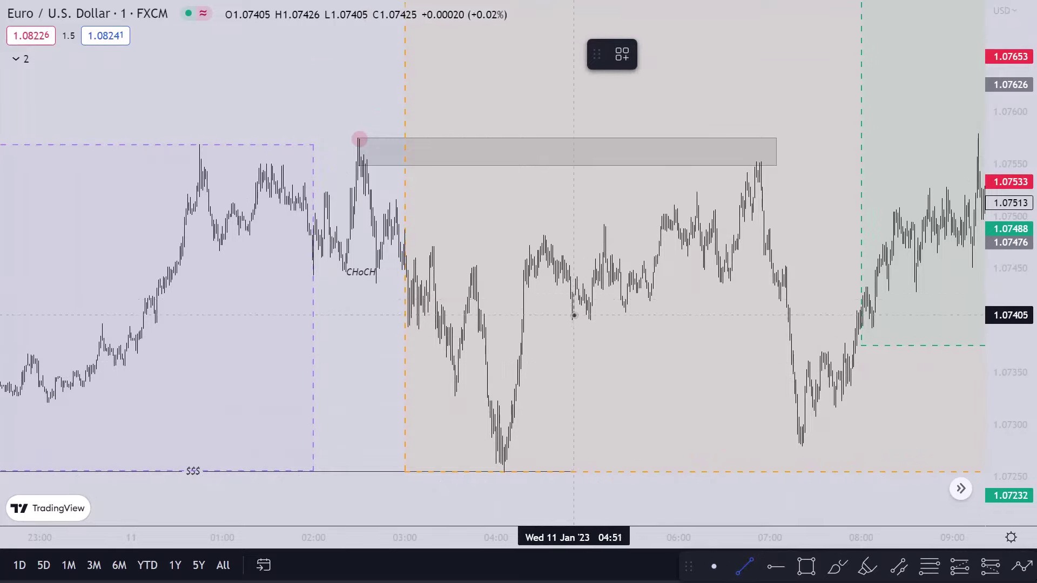
{"action": "left_click", "coordinate": [783, 319]}
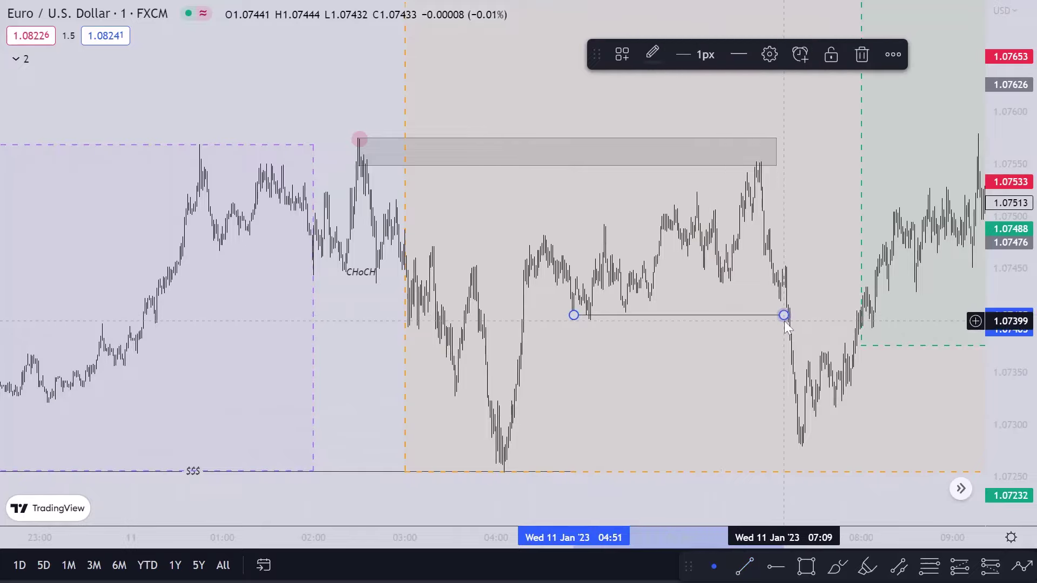
{"action": "left_click", "coordinate": [622, 54]}
{"action": "left_click", "coordinate": [626, 152]}
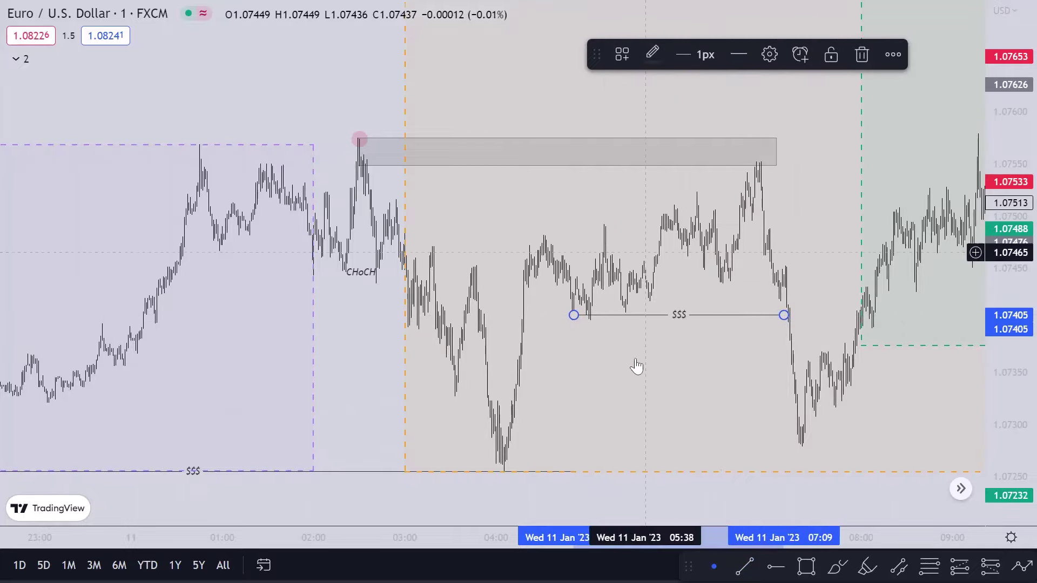
{"action": "left_click", "coordinate": [627, 375]}
Step: Place a short position at 06:34 with entry 1.07549, stop 1.07576 above the order block and target 1.07405 at the $$$ line
{"action": "left_click_drag", "start_coordinate": [627, 375], "coordinate": [558, 390]}
{"action": "scroll", "coordinate": [557, 390], "scroll_direction": "down", "scroll_amount": 3}
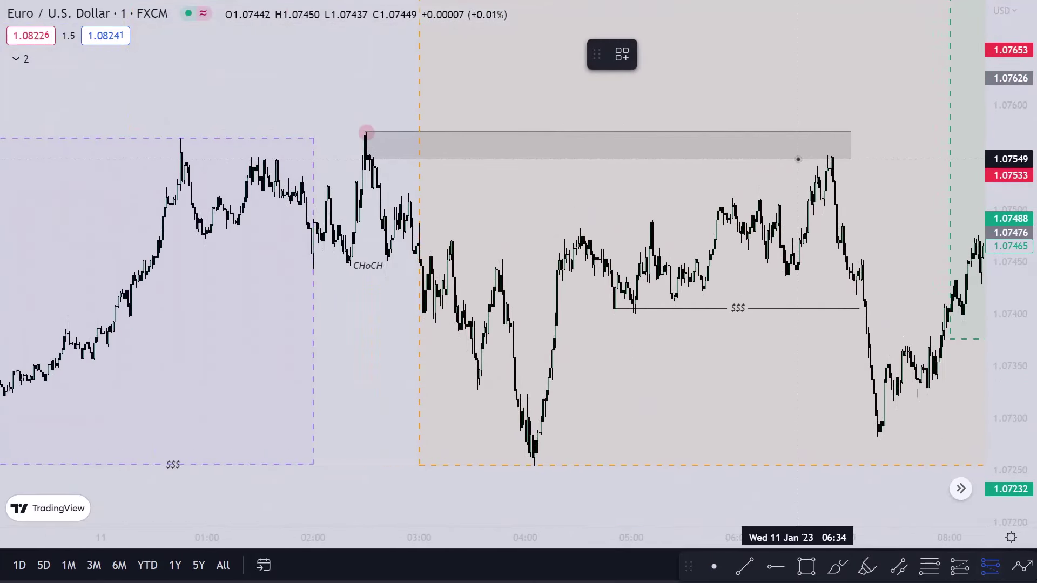
{"action": "left_click_drag", "start_coordinate": [799, 159], "coordinate": [794, 130]}
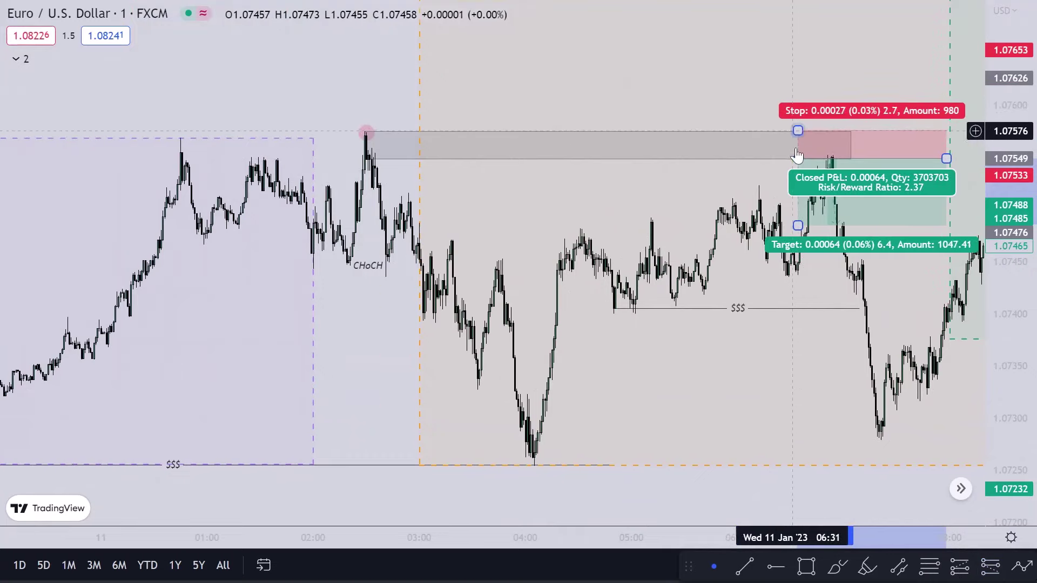
{"action": "left_click_drag", "start_coordinate": [798, 225], "coordinate": [797, 265]}
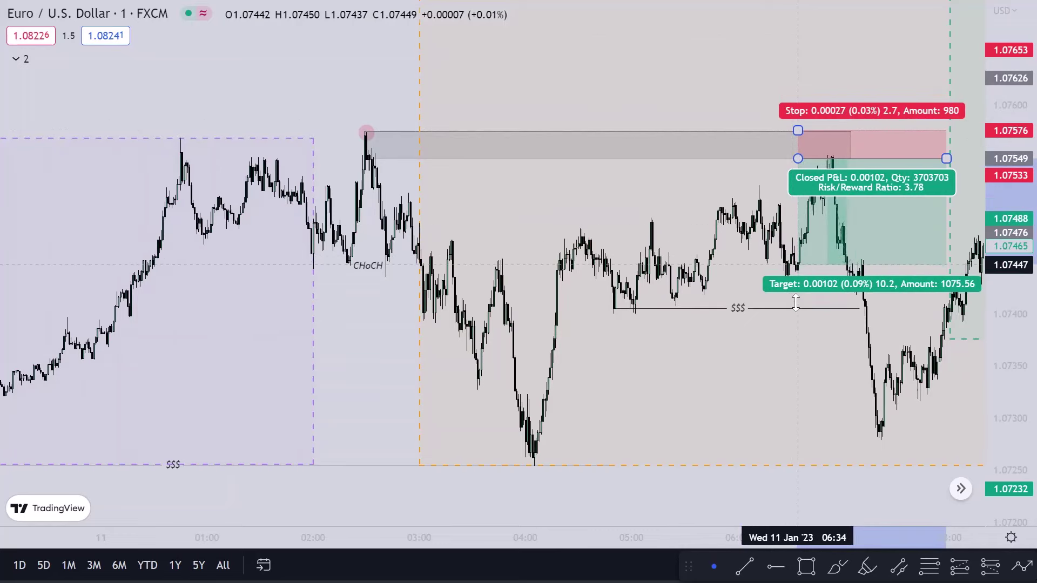
{"action": "left_click_drag", "start_coordinate": [796, 302], "coordinate": [840, 309]}
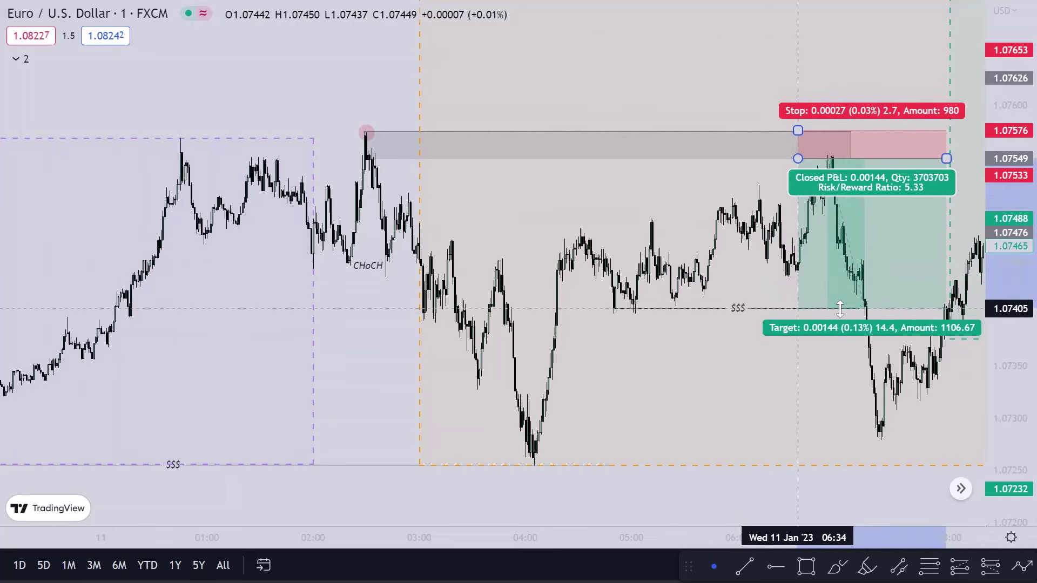
Step: Lower the short position's target to the Tokyo low at 1.07254
{"action": "left_click_drag", "start_coordinate": [772, 357], "coordinate": [737, 341]}
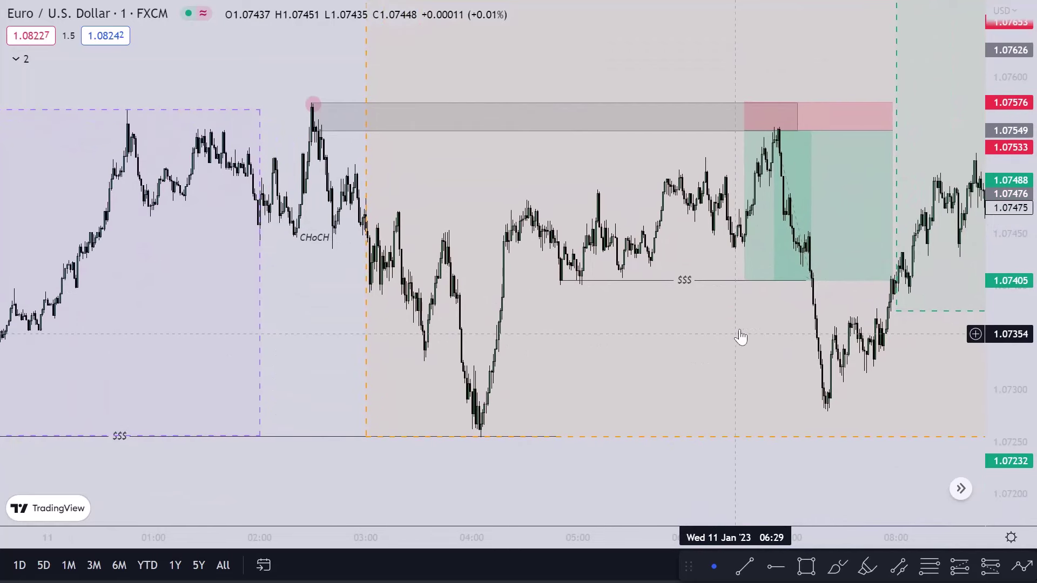
{"action": "mouse_move", "coordinate": [748, 280]}
{"action": "mouse_move", "coordinate": [746, 280]}
{"action": "left_mouse_down"}
{"action": "mouse_move", "coordinate": [755, 437]}
{"action": "mouse_move", "coordinate": [695, 406]}
{"action": "mouse_move", "coordinate": [763, 400]}
{"action": "left_mouse_up"}
{"action": "left_click", "coordinate": [667, 456]}
Step: Draw an order block rectangle at the London low from 1.07289 to 1.07254, starting at 04:04 and reaching about 05:53
{"action": "scroll", "coordinate": [641, 389], "scroll_direction": "up", "scroll_amount": 5}
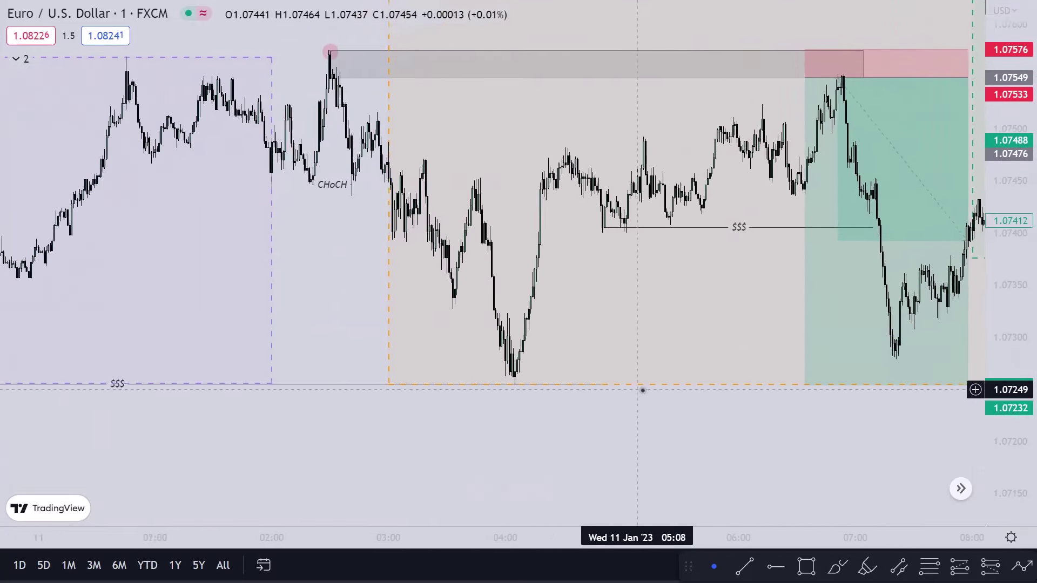
{"action": "left_click_drag", "start_coordinate": [530, 407], "coordinate": [863, 402]}
{"action": "scroll", "coordinate": [843, 394], "scroll_direction": "up", "scroll_amount": 5}
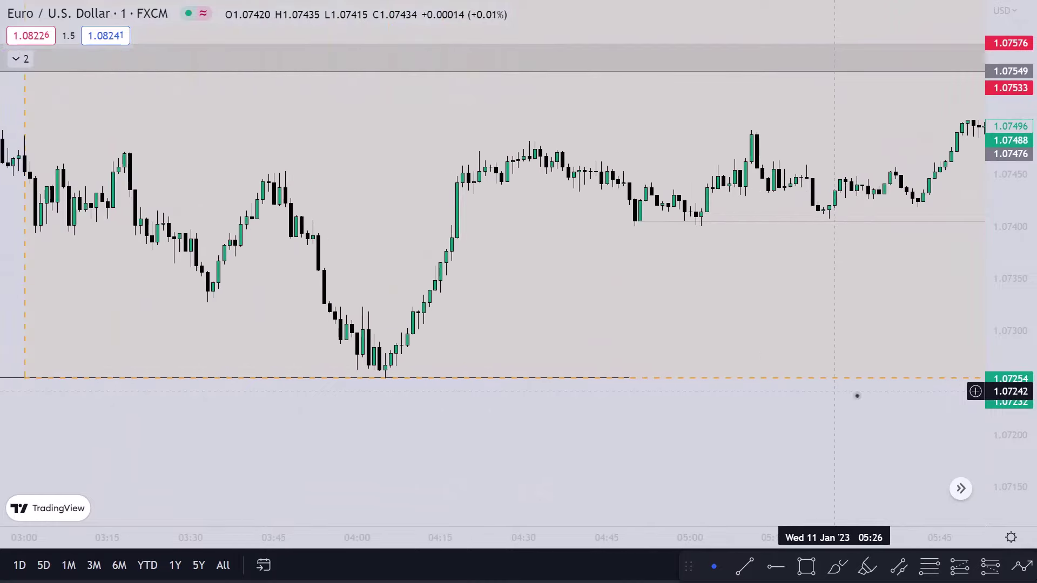
{"action": "left_click_drag", "start_coordinate": [1003, 421], "coordinate": [995, 339]}
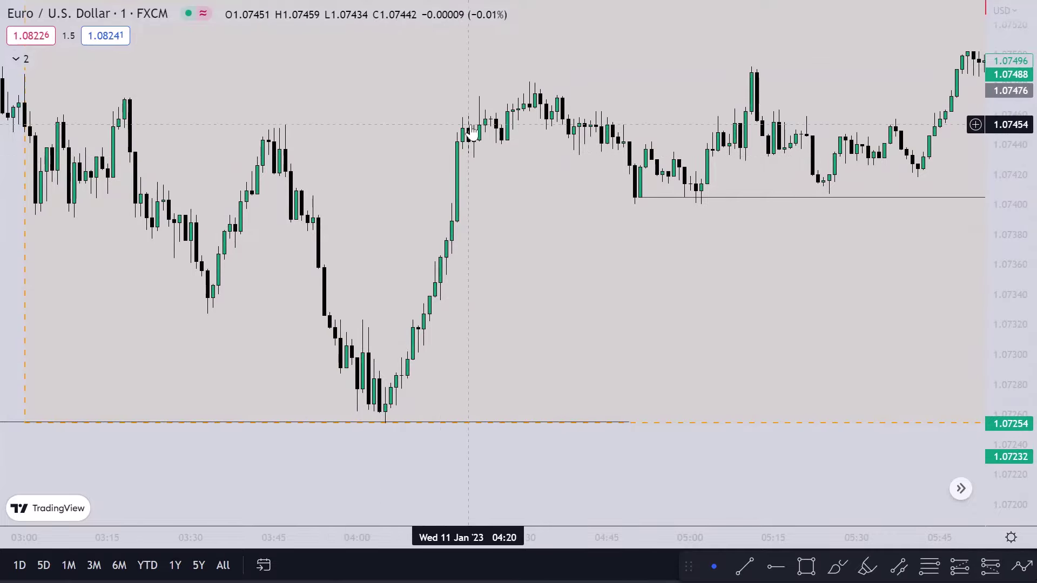
{"action": "left_click", "coordinate": [806, 565]}
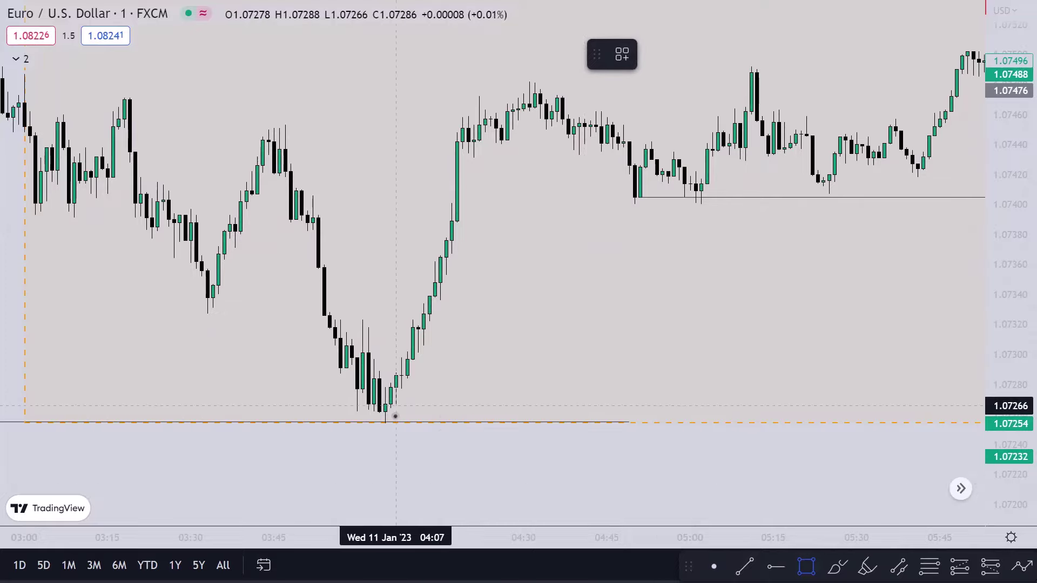
{"action": "mouse_move", "coordinate": [385, 423]}
{"action": "left_mouse_down"}
{"action": "mouse_move", "coordinate": [389, 371]}
{"action": "mouse_move", "coordinate": [931, 416]}
{"action": "left_mouse_up"}
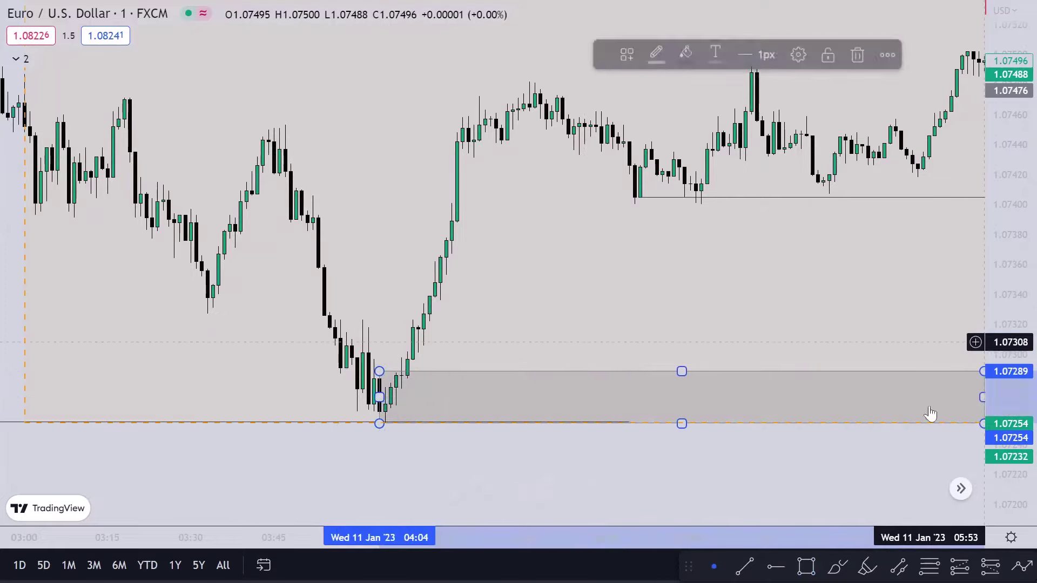
Step: Extend the lower order block rectangle to 07:41, past the second drop
{"action": "left_click_drag", "start_coordinate": [705, 444], "coordinate": [405, 394]}
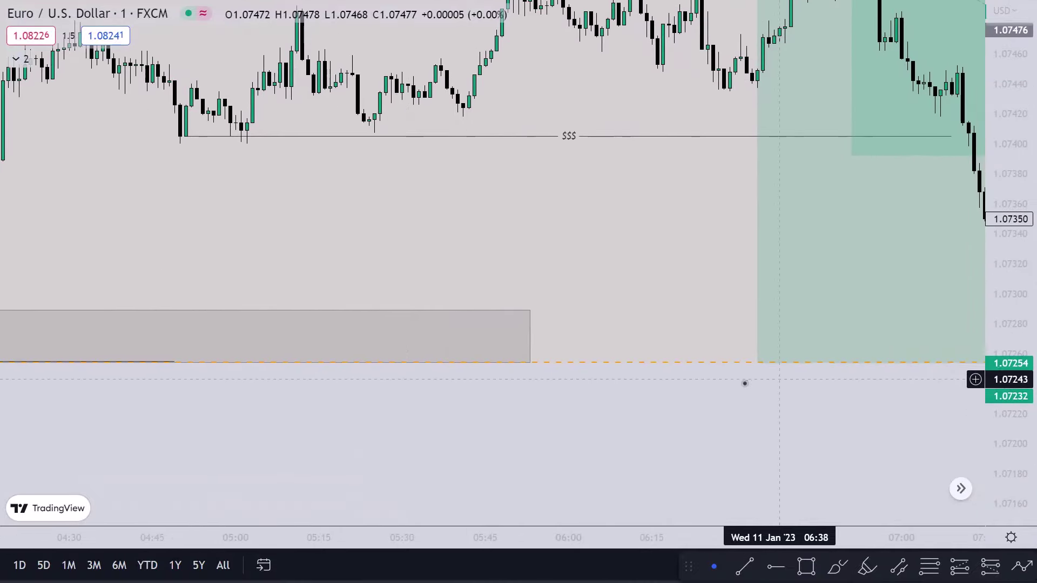
{"action": "left_click_drag", "start_coordinate": [743, 382], "coordinate": [509, 389]}
{"action": "left_click_drag", "start_coordinate": [325, 345], "coordinate": [925, 343]}
{"action": "scroll", "coordinate": [820, 339], "scroll_direction": "down", "scroll_amount": 5}
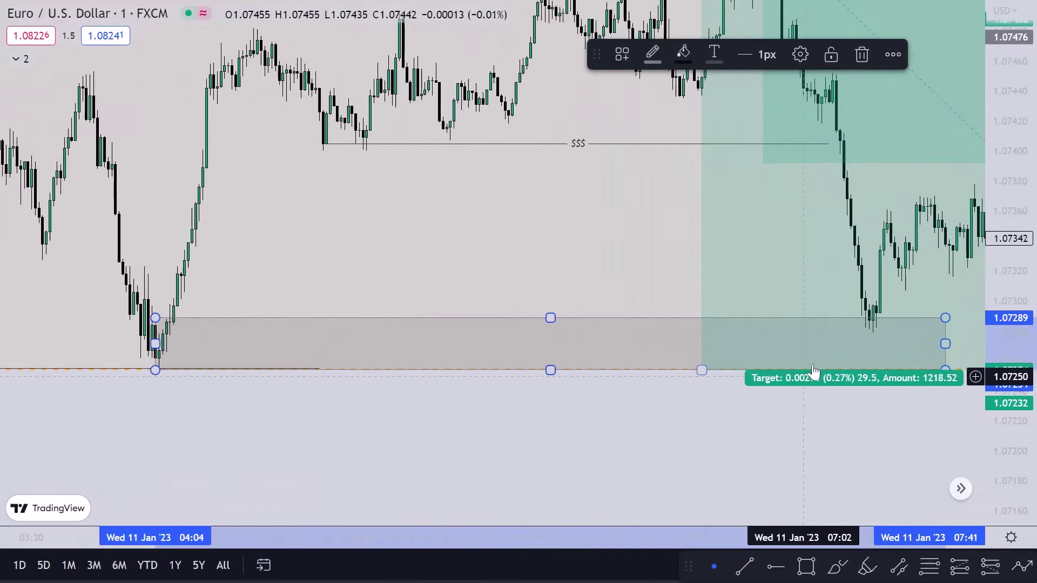
Step: Raise the short position's target to the upper edge of the lower order block at 1.07288
{"action": "scroll", "coordinate": [648, 184], "scroll_direction": "down", "scroll_amount": 2}
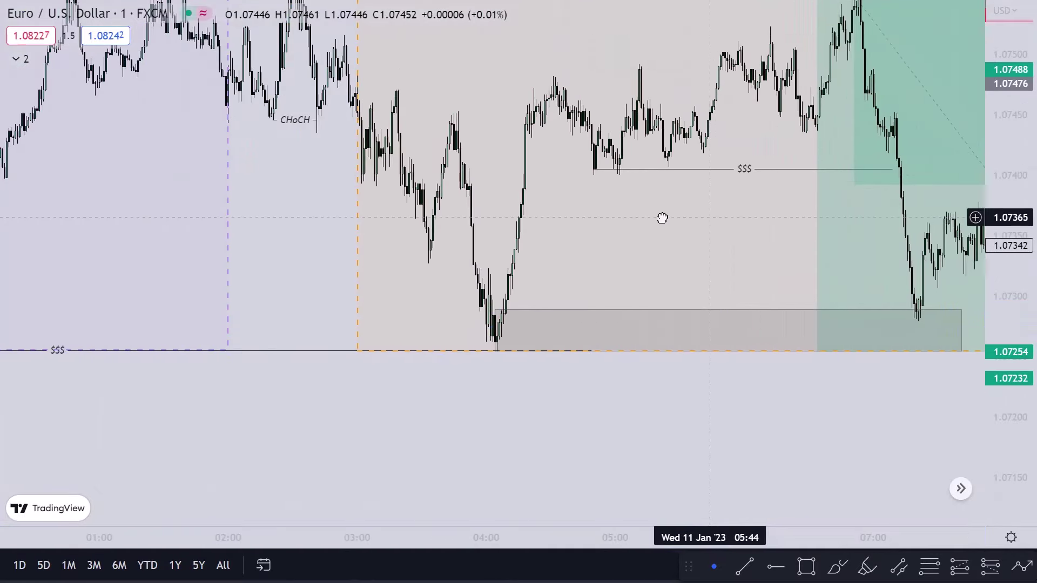
{"action": "left_click_drag", "start_coordinate": [674, 218], "coordinate": [639, 250]}
{"action": "left_click_drag", "start_coordinate": [709, 361], "coordinate": [768, 318]}
{"action": "left_click_drag", "start_coordinate": [921, 279], "coordinate": [761, 389]}
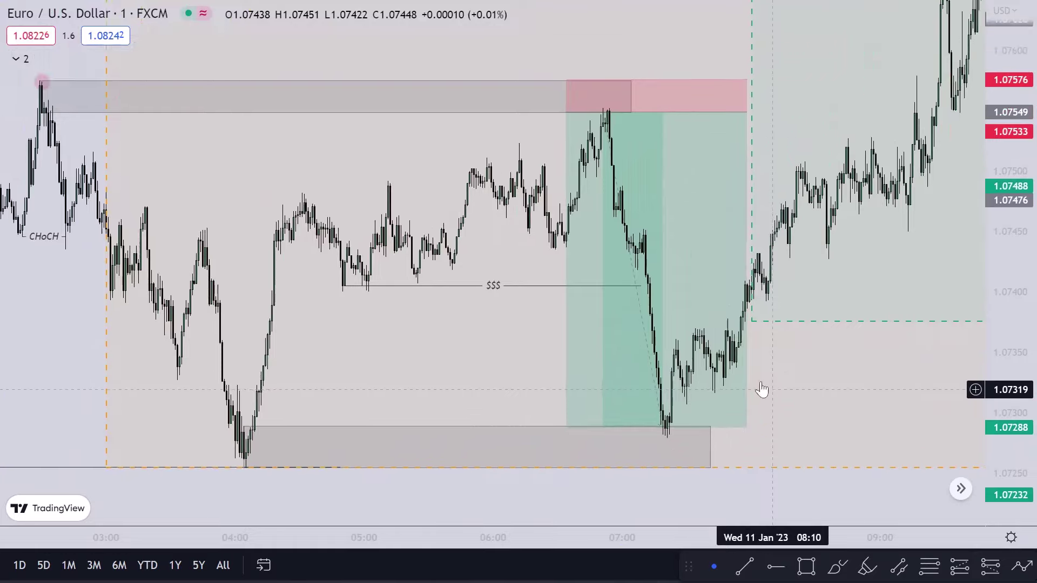
Step: Review the marked-up 11 January short trade across the Tokyo, London and New York sessions
{"action": "scroll", "coordinate": [519, 305], "scroll_direction": "down", "scroll_amount": 2}
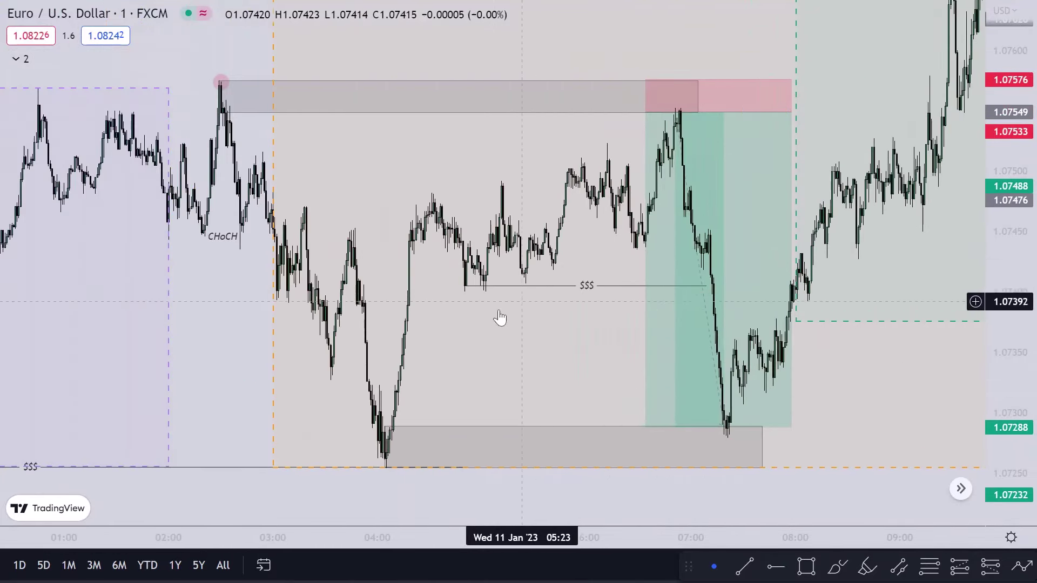
{"action": "left_click", "coordinate": [345, 301]}
{"action": "left_click_drag", "start_coordinate": [508, 337], "coordinate": [477, 348]}
{"action": "left_click_drag", "start_coordinate": [1009, 324], "coordinate": [1008, 352]}
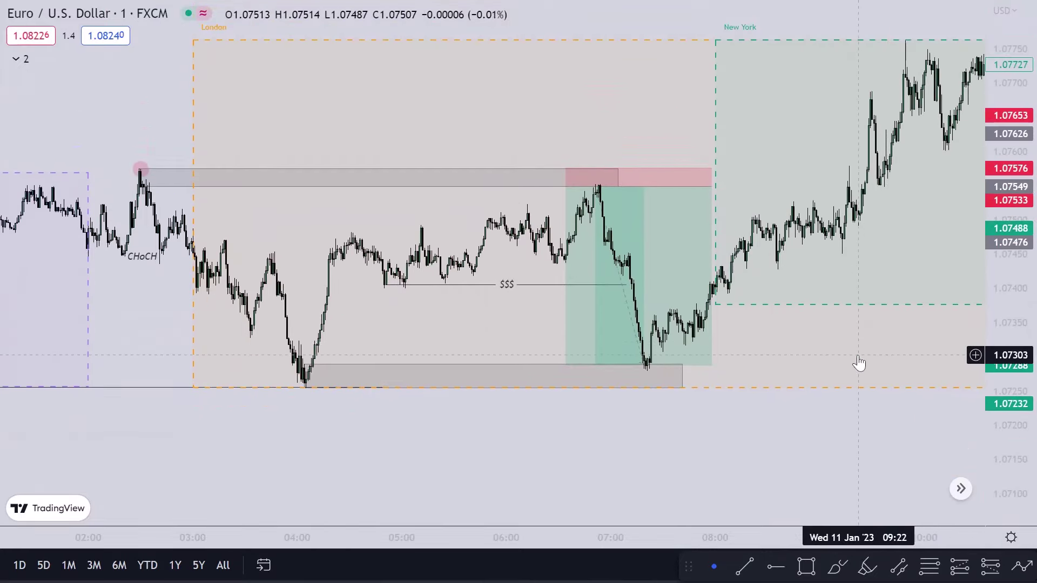
{"action": "left_click_drag", "start_coordinate": [853, 365], "coordinate": [653, 366]}
{"action": "scroll", "coordinate": [674, 366], "scroll_direction": "down", "scroll_amount": 5}
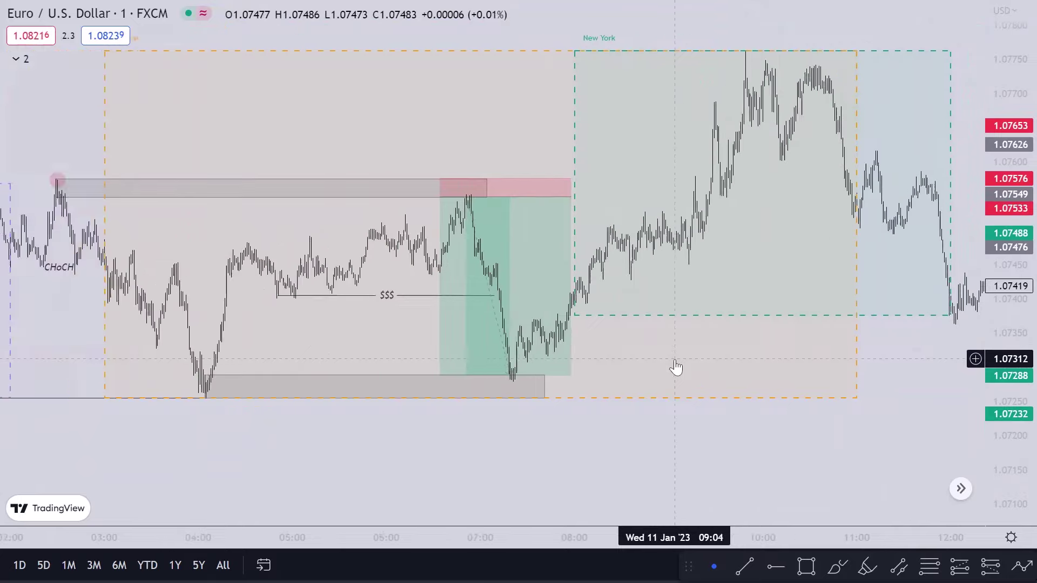
{"action": "left_click_drag", "start_coordinate": [776, 352], "coordinate": [728, 351]}
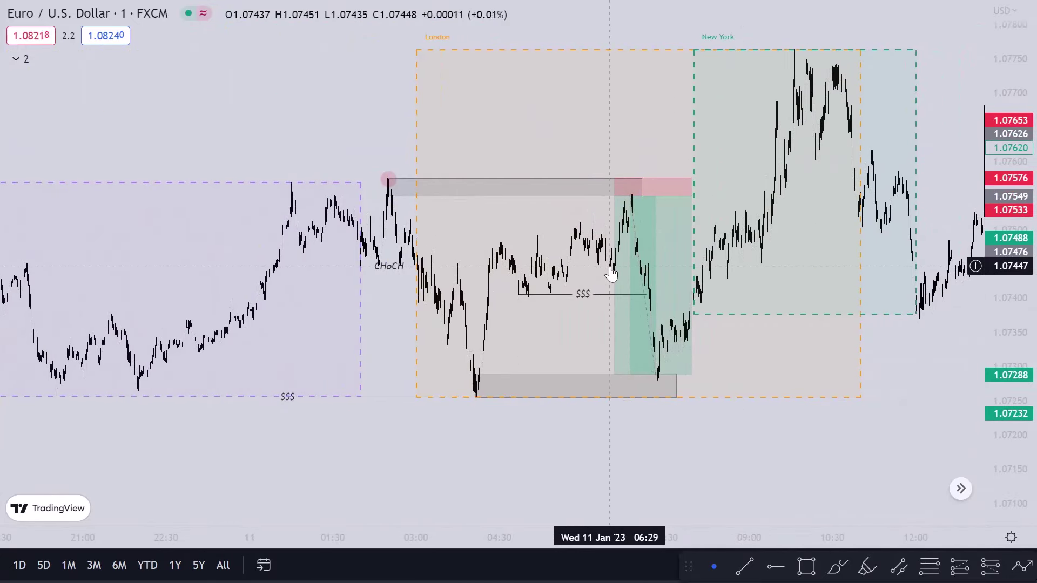
{"action": "left_click", "coordinate": [689, 278]}
{"action": "mouse_move", "coordinate": [691, 196]}
{"action": "left_mouse_down"}
{"action": "mouse_move", "coordinate": [768, 197]}
{"action": "mouse_move", "coordinate": [696, 196]}
{"action": "left_mouse_up"}
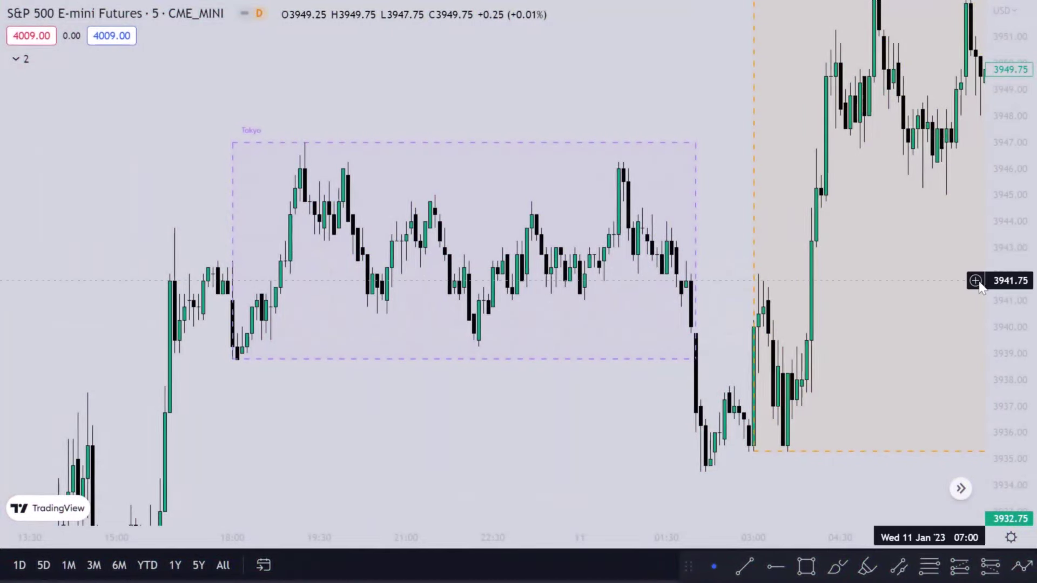
Step: On the S&P 500 E-mini 5-minute chart, draw a trend line across Tokyo's equal highs at 3946.25 from 20:00 to 00:50
{"action": "mouse_move", "coordinate": [609, 377]}
{"action": "left_mouse_down"}
{"action": "mouse_move", "coordinate": [583, 361]}
{"action": "mouse_move", "coordinate": [624, 365]}
{"action": "left_mouse_up"}
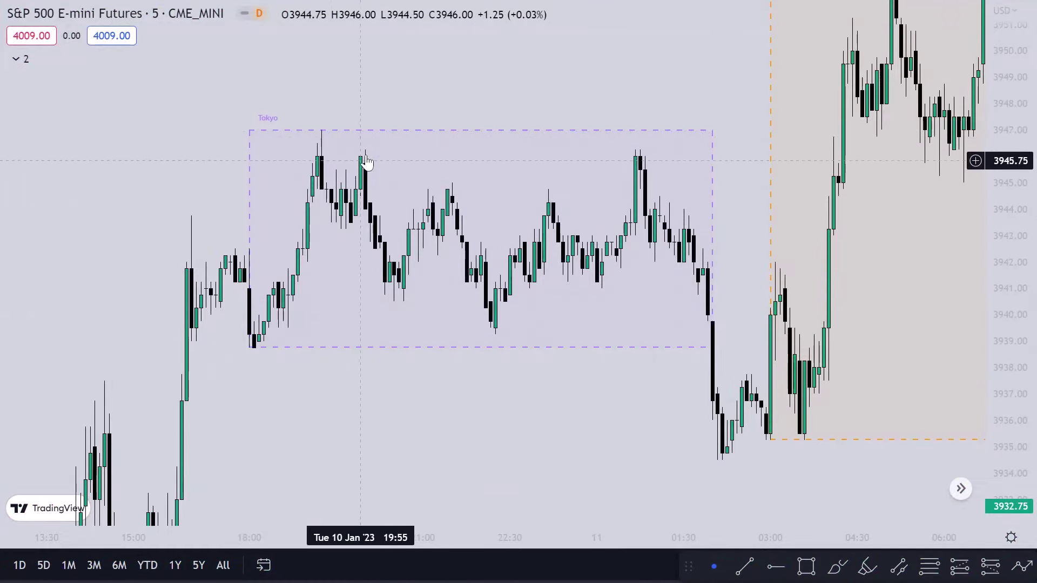
{"action": "left_click", "coordinate": [744, 565]}
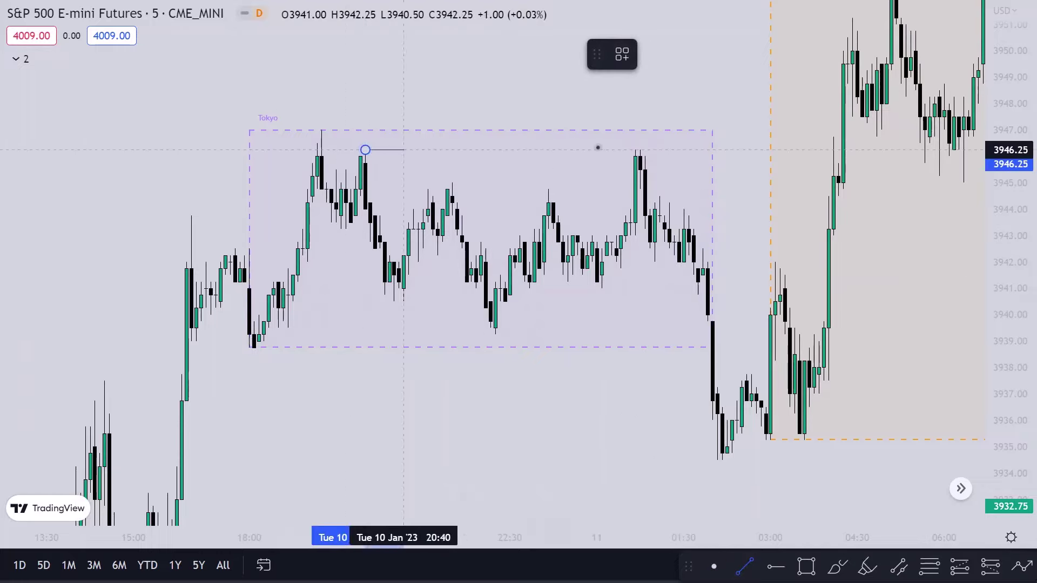
{"action": "left_click", "coordinate": [645, 150]}
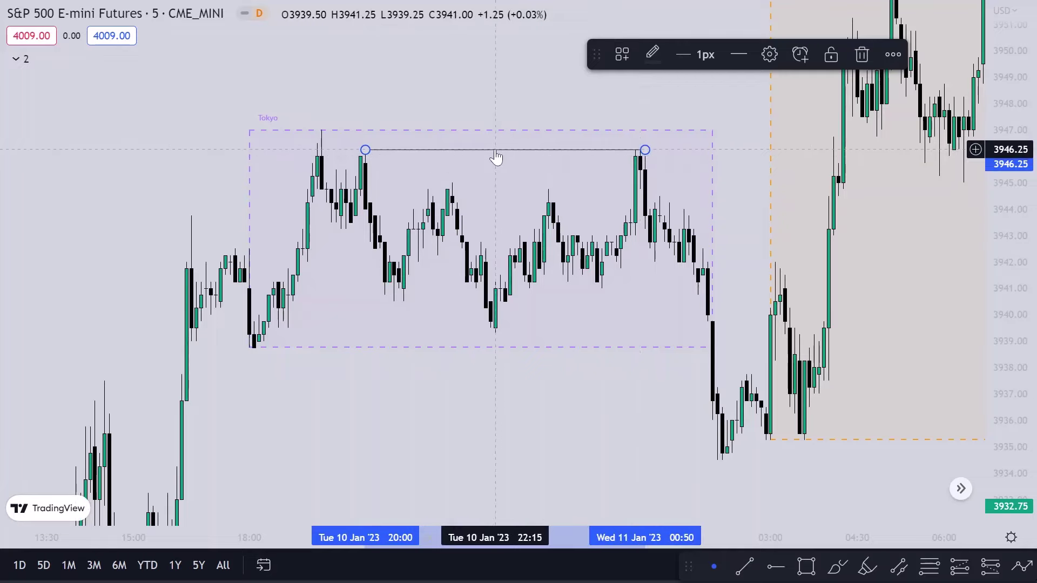
Step: Compare Tokyo's lows at 3938.75 and 3939.50 with a copy of the equal-highs line and delete the copy
{"action": "mouse_move", "coordinate": [495, 157]}
{"action": "left_mouse_down"}
{"action": "mouse_move", "coordinate": [480, 346]}
{"action": "mouse_move", "coordinate": [364, 357]}
{"action": "left_mouse_up"}
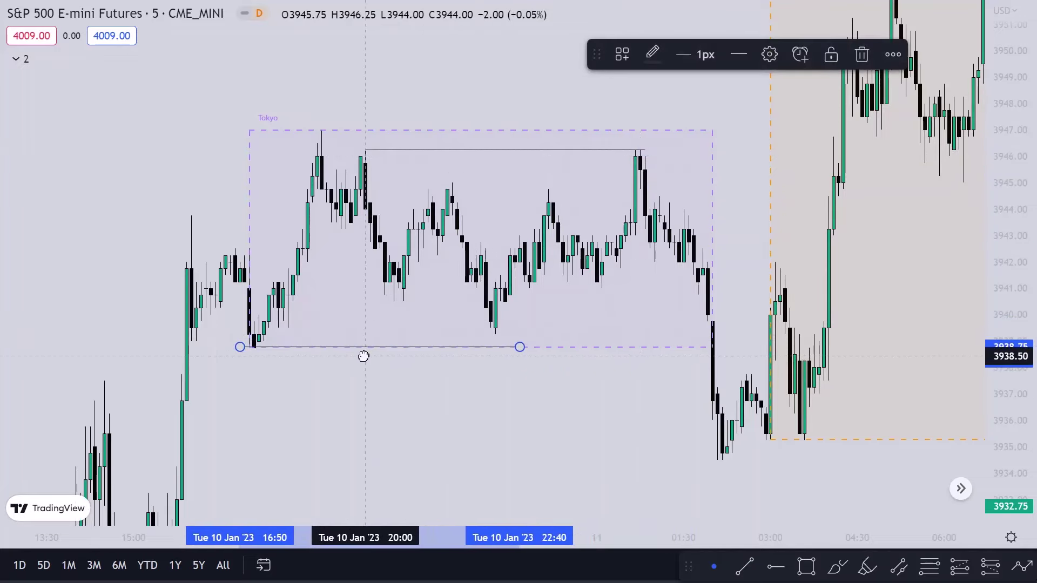
{"action": "left_click_drag", "start_coordinate": [247, 356], "coordinate": [491, 349]}
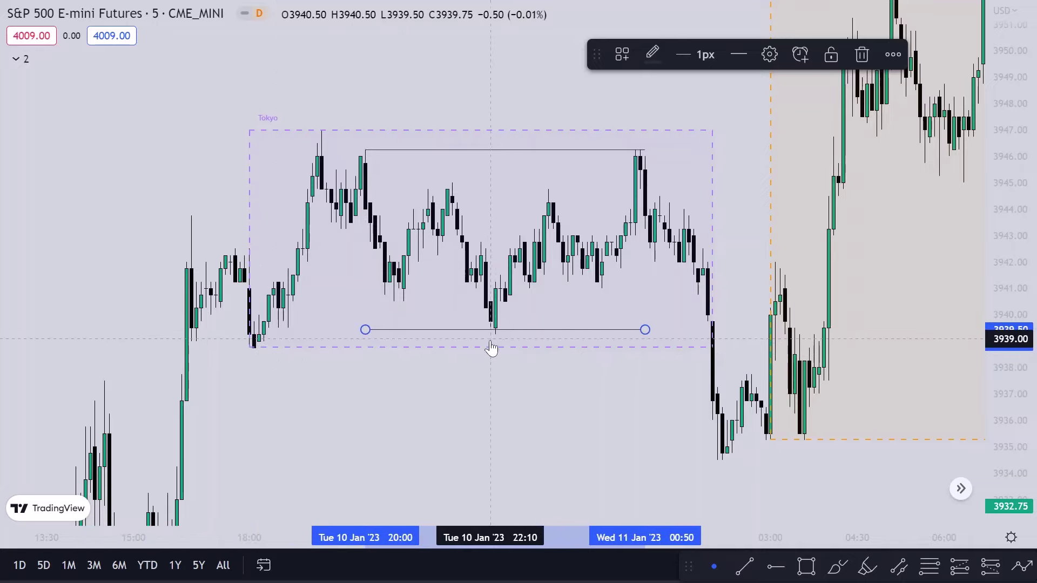
{"action": "key", "text": "Delete"}
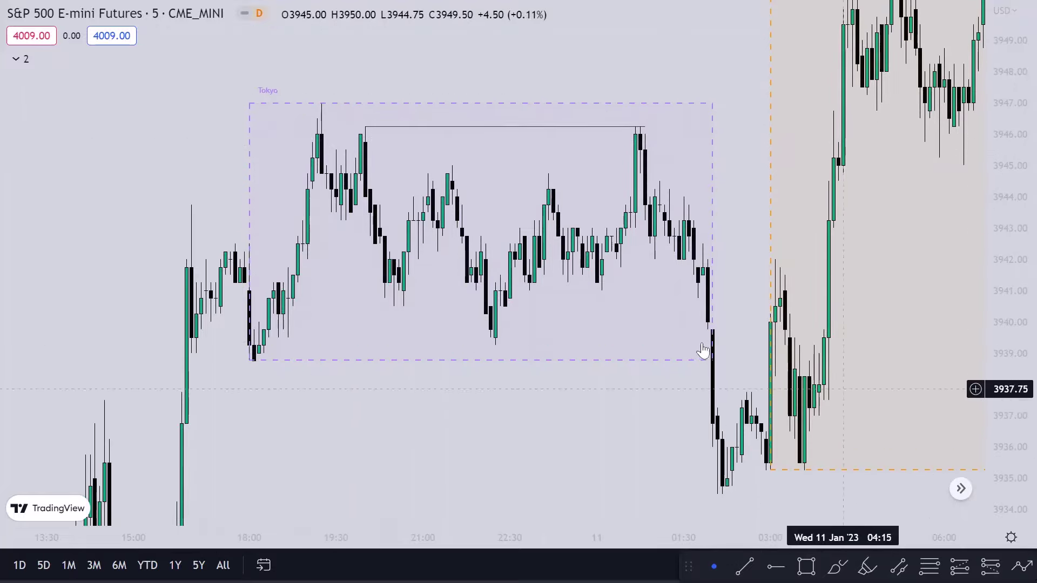
Step: Draw a trend line at the 3937.75 swing high from about 02:15 to 03:00 and label it with the CHoCH template
{"action": "scroll", "coordinate": [743, 280], "scroll_direction": "up", "scroll_amount": 5}
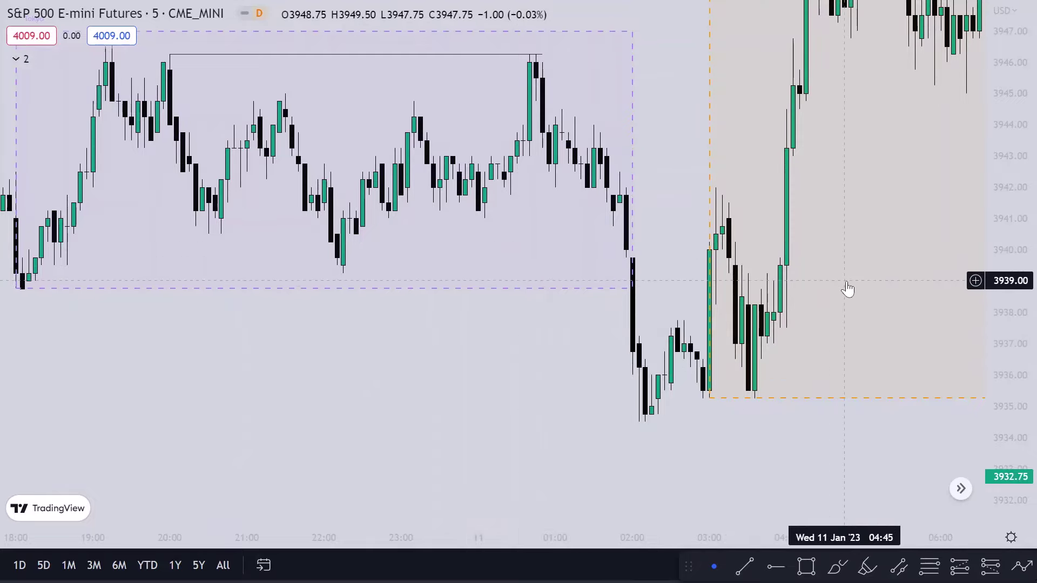
{"action": "scroll", "coordinate": [713, 435], "scroll_direction": "up", "scroll_amount": 2}
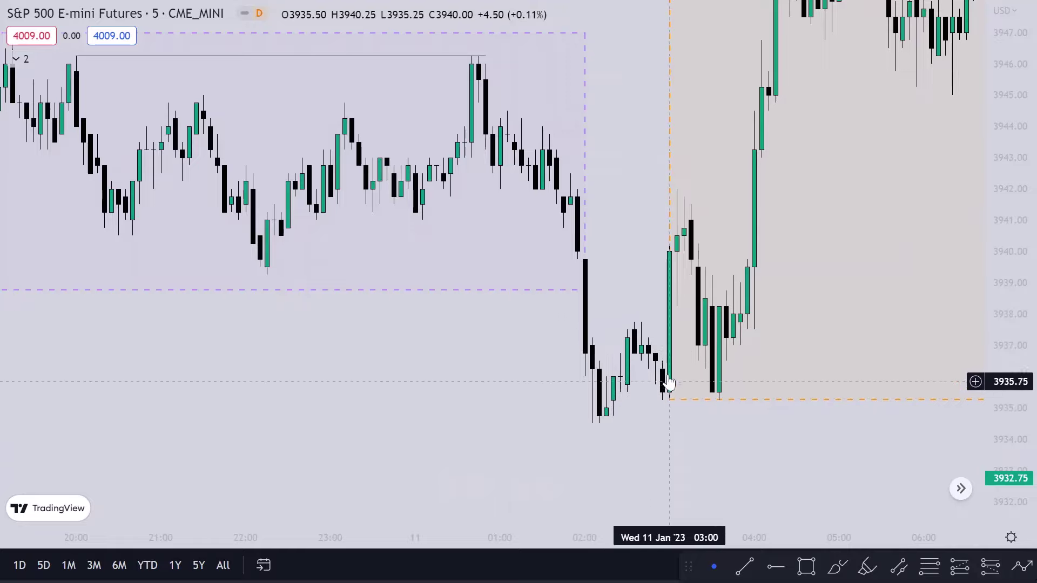
{"action": "left_click", "coordinate": [747, 565]}
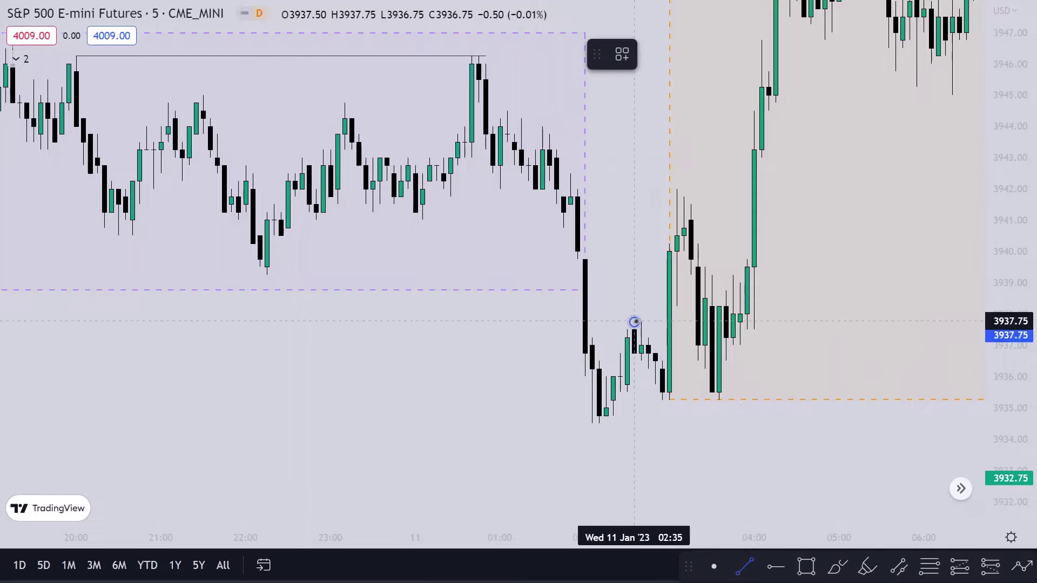
{"action": "left_click", "coordinate": [672, 324]}
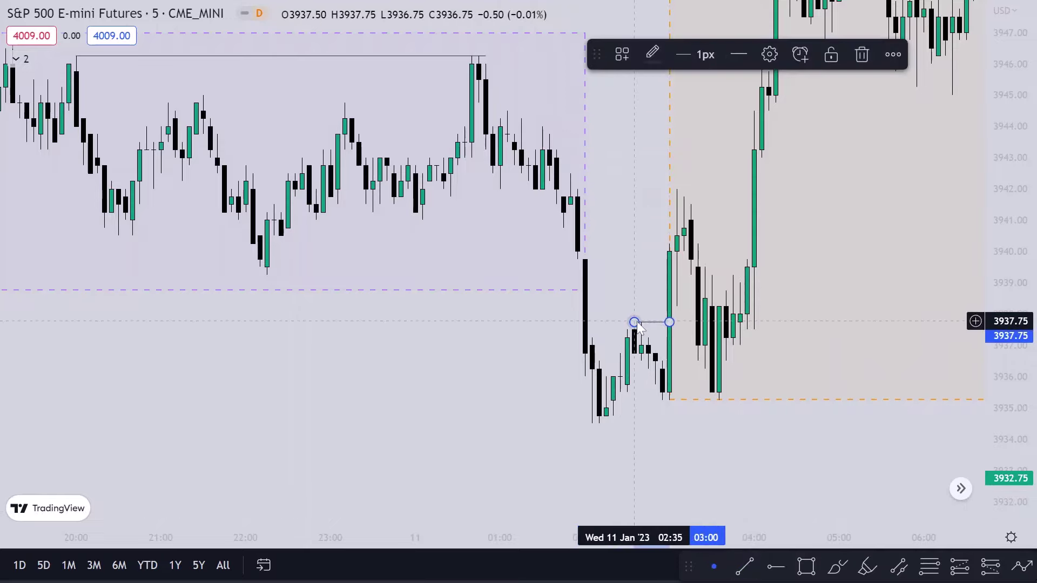
{"action": "left_click_drag", "start_coordinate": [634, 323], "coordinate": [606, 322]}
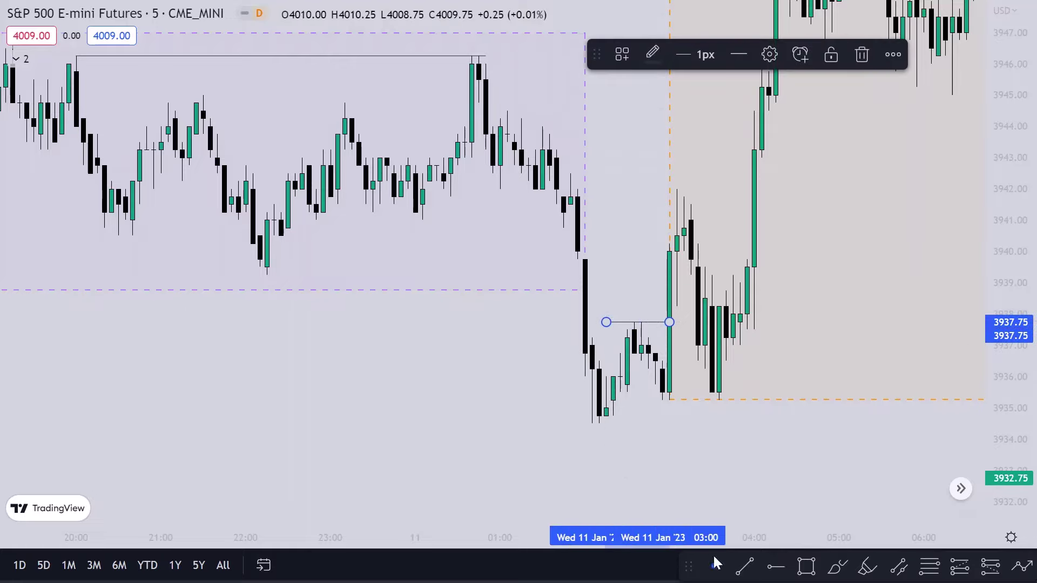
{"action": "left_click", "coordinate": [633, 53]}
{"action": "left_click", "coordinate": [645, 202]}
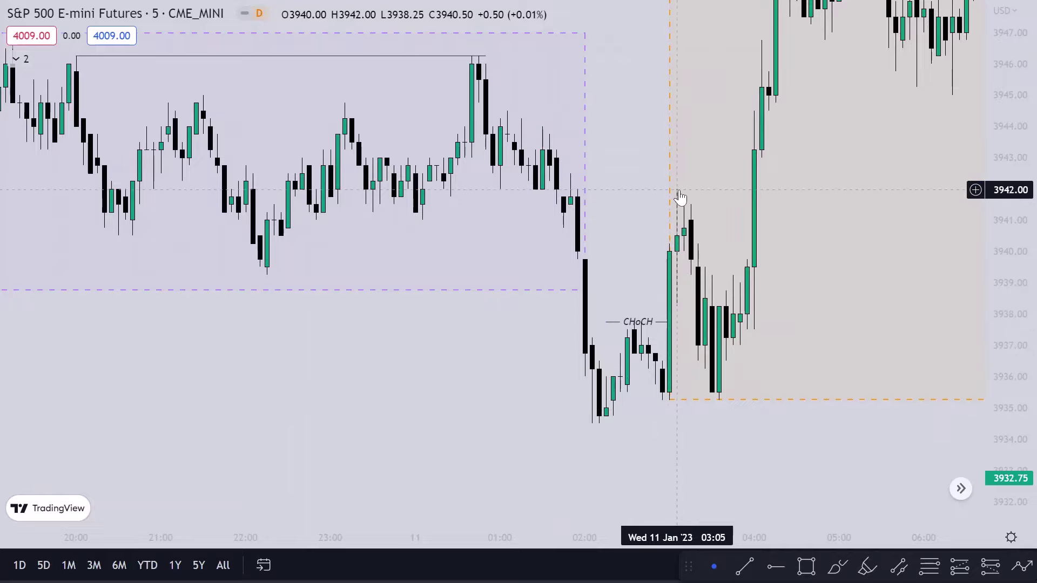
Step: Draw an order block rectangle from 3934.50 to 3936.50 starting at 02:10 and extend it to about 06:15
{"action": "scroll", "coordinate": [925, 435], "scroll_direction": "up", "scroll_amount": 1}
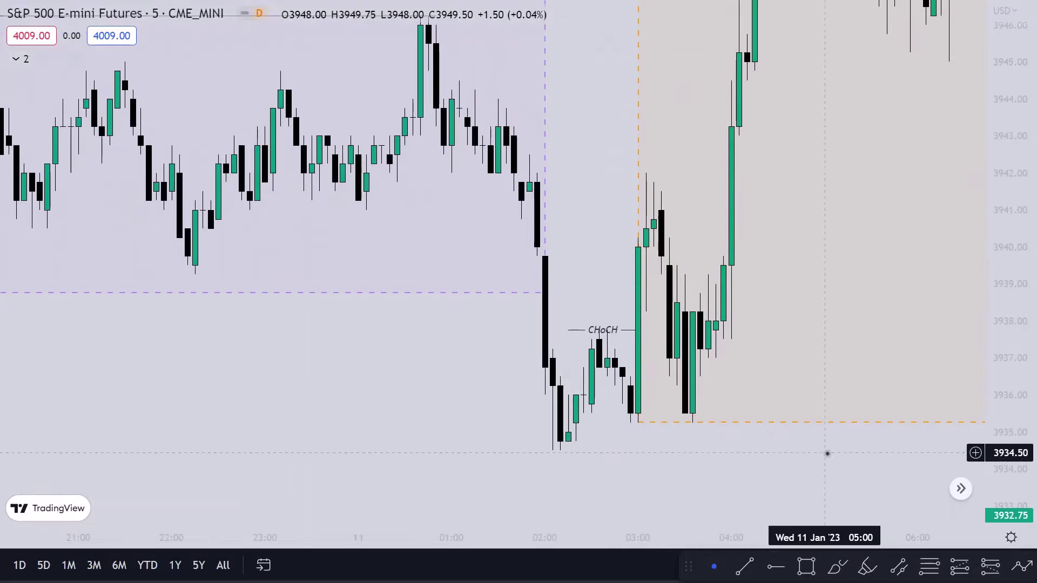
{"action": "left_click_drag", "start_coordinate": [826, 452], "coordinate": [813, 395]}
{"action": "scroll", "coordinate": [811, 394], "scroll_direction": "up", "scroll_amount": 1}
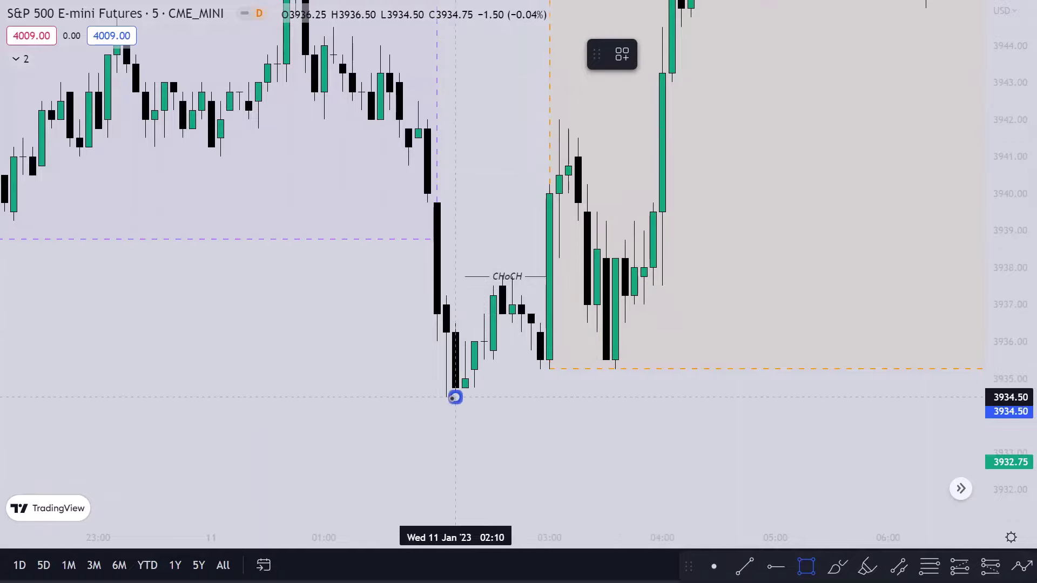
{"action": "left_click", "coordinate": [531, 323]}
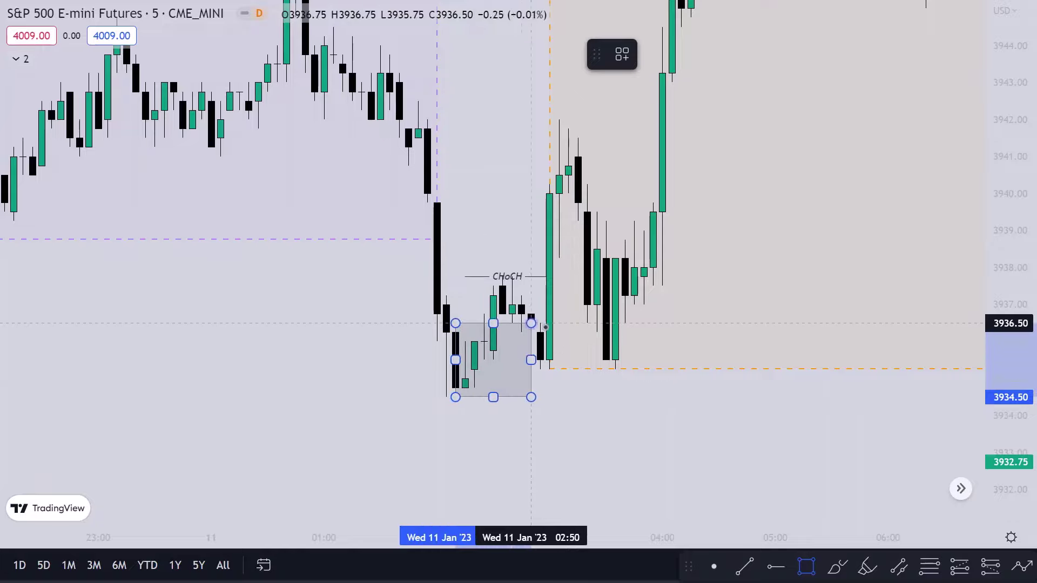
{"action": "left_click_drag", "start_coordinate": [574, 364], "coordinate": [917, 361]}
{"action": "scroll", "coordinate": [599, 426], "scroll_direction": "down", "scroll_amount": 2}
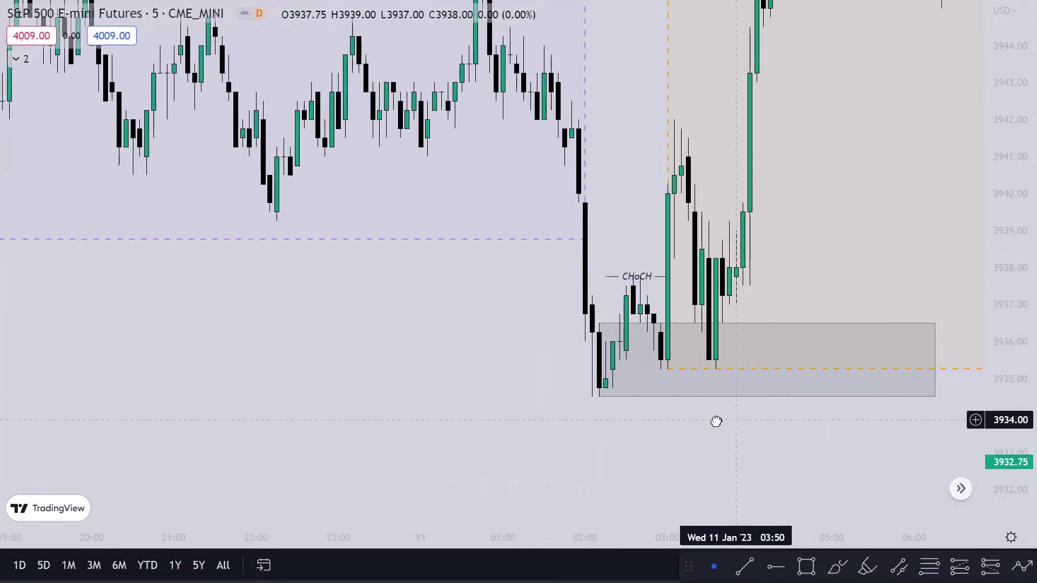
Step: Place a long position with its entry at the order block's upper edge, 3936.50, and its stop at 3934.25
{"action": "left_click_drag", "start_coordinate": [720, 421], "coordinate": [653, 421]}
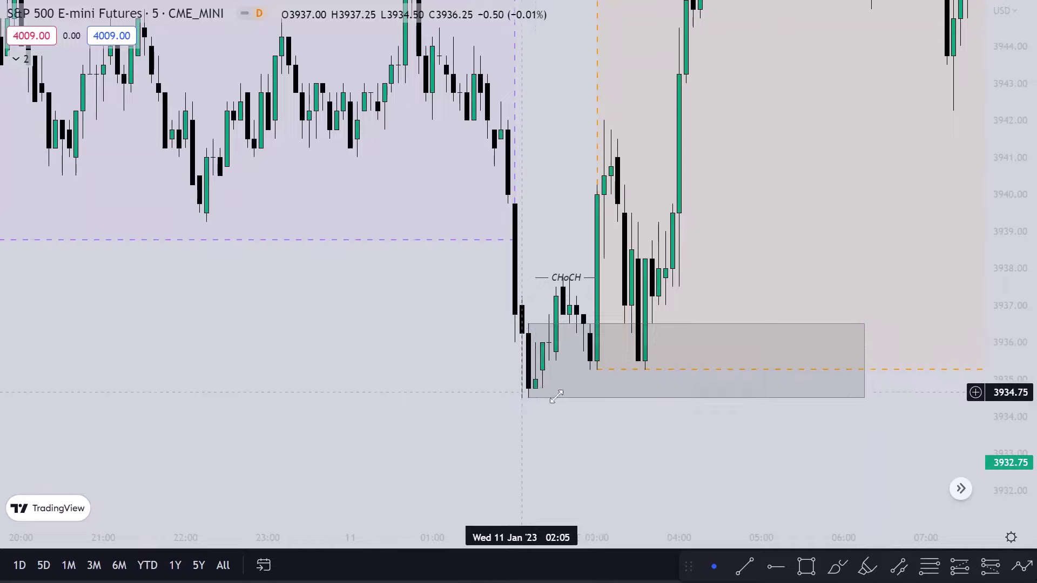
{"action": "left_click_drag", "start_coordinate": [555, 419], "coordinate": [528, 415]}
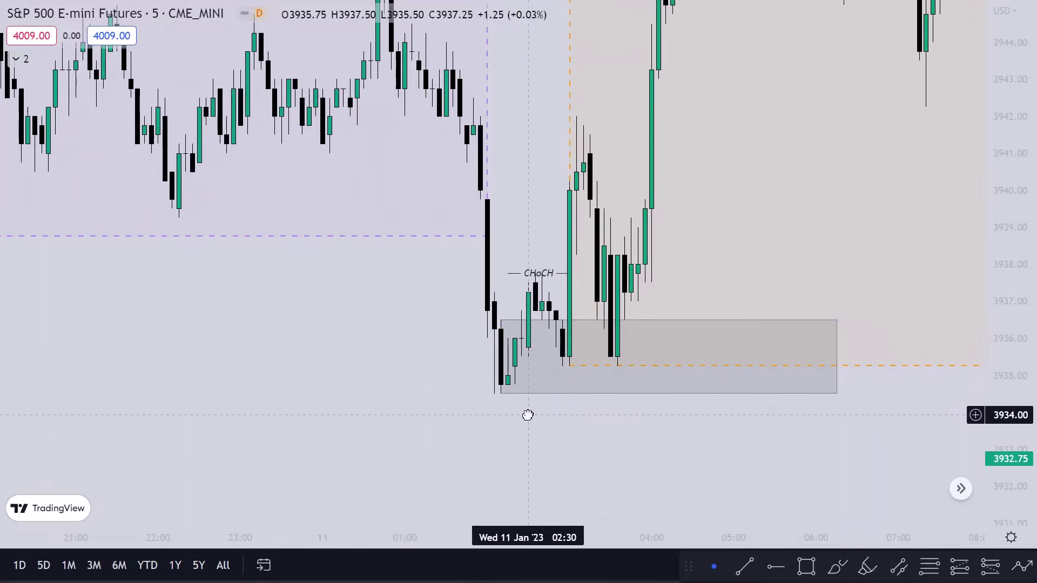
{"action": "left_click", "coordinate": [960, 567]}
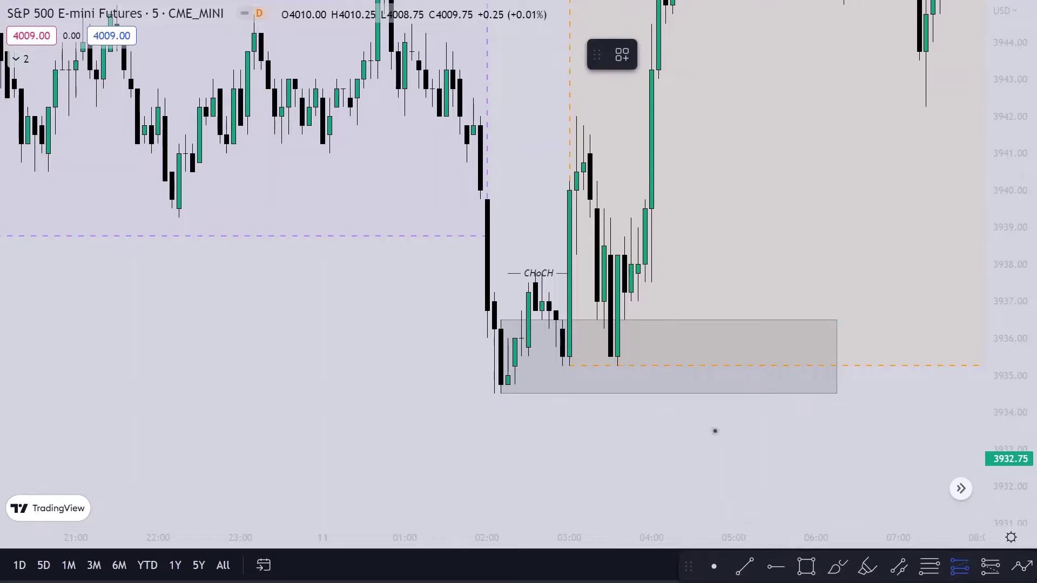
{"action": "left_click", "coordinate": [597, 321]}
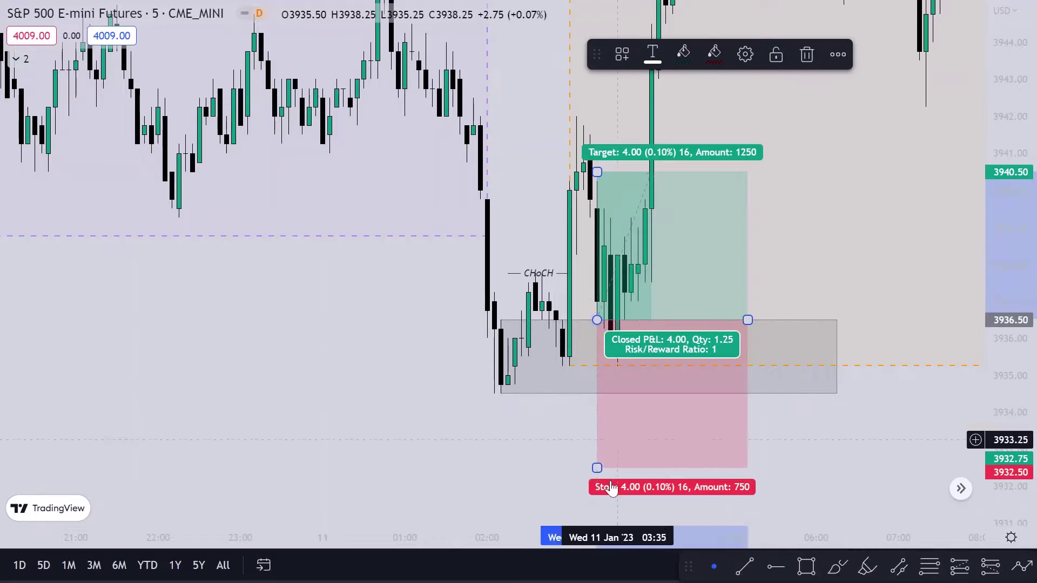
{"action": "mouse_move", "coordinate": [596, 468]}
{"action": "left_mouse_down"}
{"action": "mouse_move", "coordinate": [602, 394]}
{"action": "mouse_move", "coordinate": [572, 405]}
{"action": "left_mouse_up"}
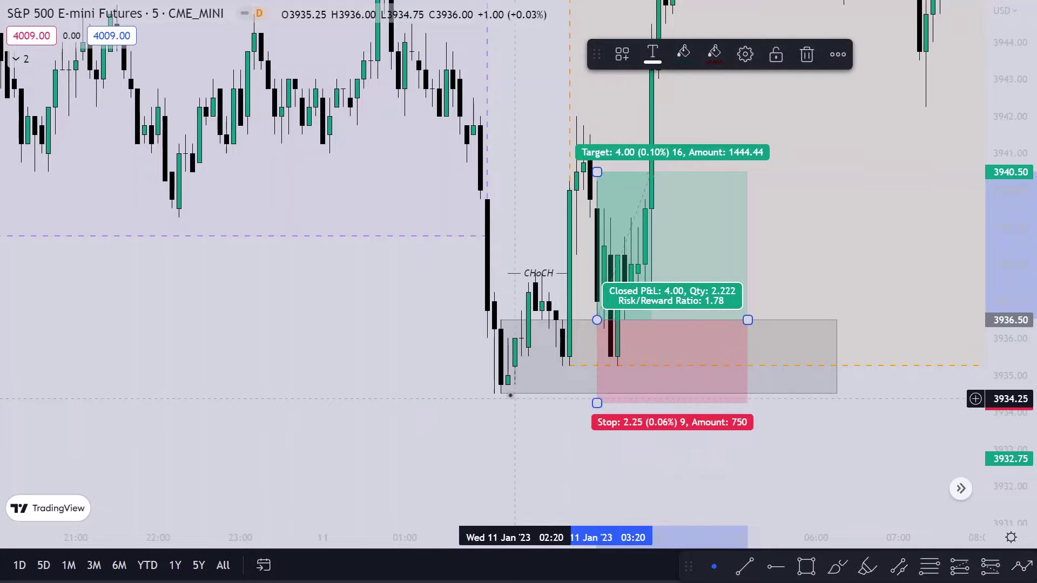
{"action": "left_click", "coordinate": [530, 429]}
Step: Raise the long position's target to the 3942.00 swing high and on to Tokyo's equal highs at 3946.25
{"action": "scroll", "coordinate": [472, 456], "scroll_direction": "down", "scroll_amount": 1}
{"action": "scroll", "coordinate": [508, 434], "scroll_direction": "down", "scroll_amount": 2}
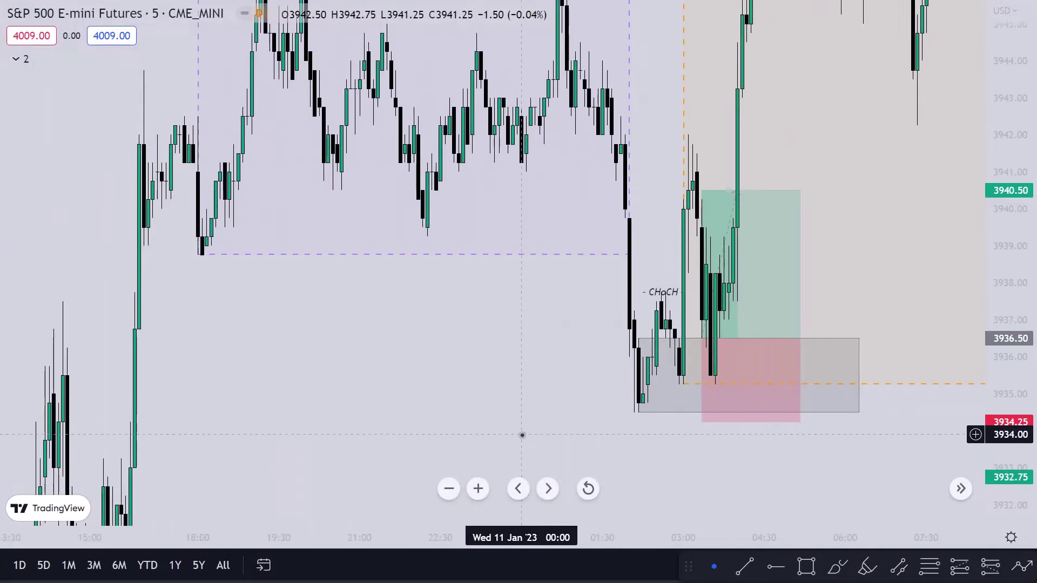
{"action": "left_click_drag", "start_coordinate": [588, 299], "coordinate": [596, 422]}
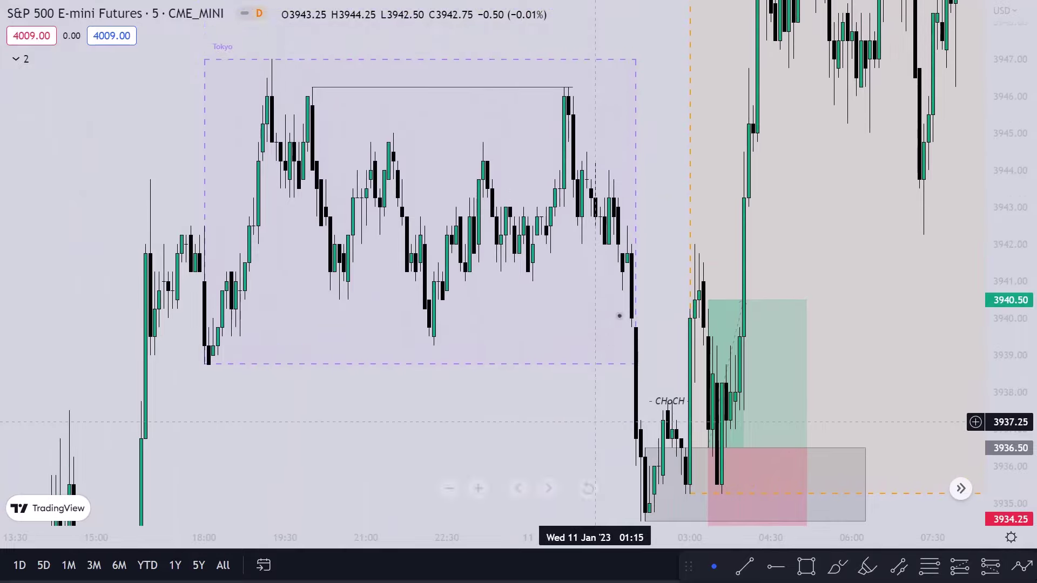
{"action": "mouse_move", "coordinate": [685, 143]}
{"action": "left_mouse_down"}
{"action": "mouse_move", "coordinate": [769, 217]}
{"action": "mouse_move", "coordinate": [692, 185]}
{"action": "mouse_move", "coordinate": [696, 151]}
{"action": "left_mouse_up"}
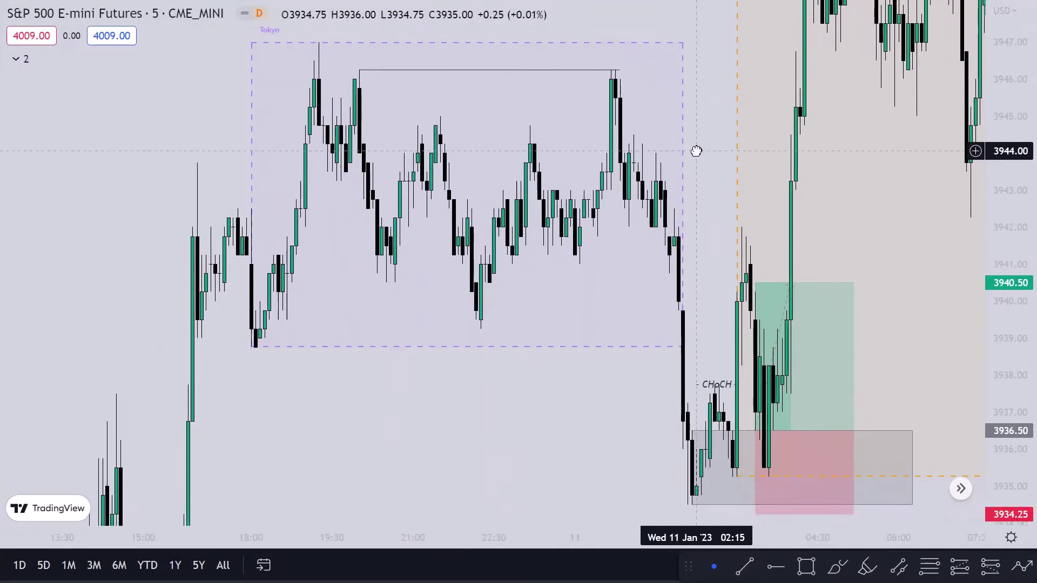
{"action": "left_click_drag", "start_coordinate": [762, 283], "coordinate": [761, 229]}
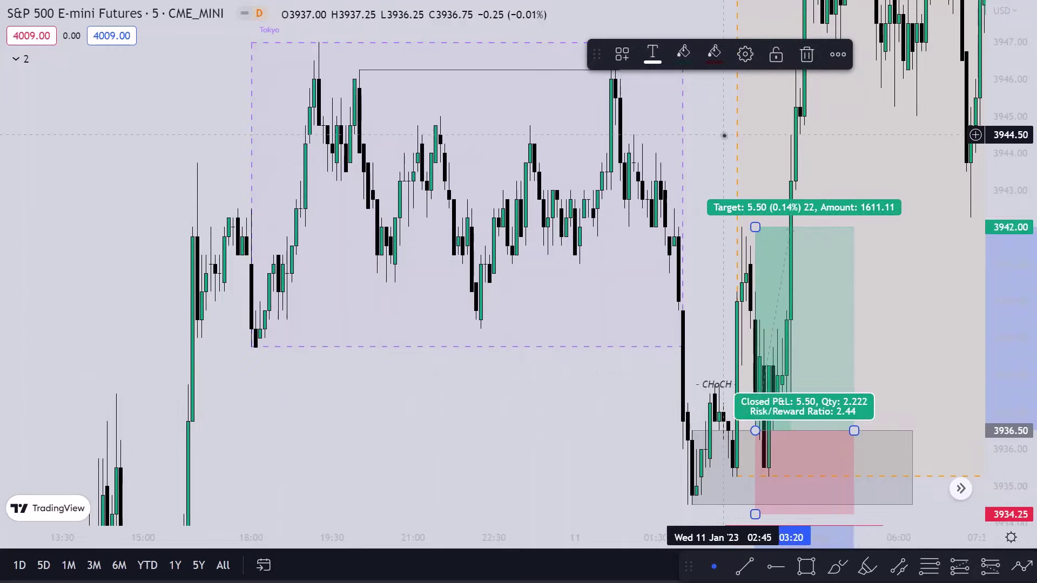
{"action": "left_click_drag", "start_coordinate": [724, 134], "coordinate": [681, 168]}
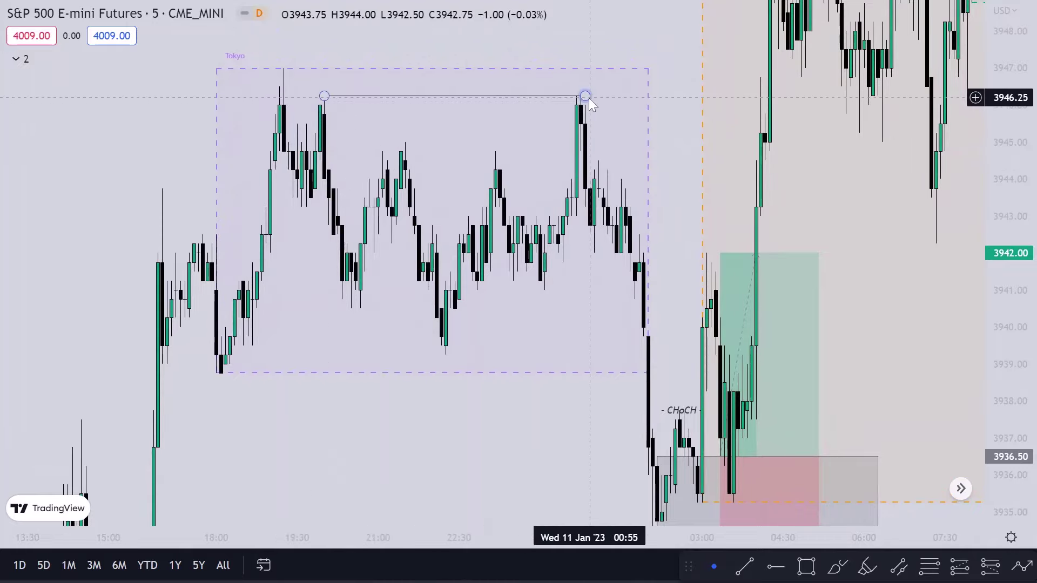
{"action": "mouse_move", "coordinate": [723, 253]}
{"action": "left_mouse_down"}
{"action": "mouse_move", "coordinate": [702, 219]}
{"action": "mouse_move", "coordinate": [681, 243]}
{"action": "mouse_move", "coordinate": [654, 140]}
{"action": "mouse_move", "coordinate": [580, 96]}
{"action": "left_mouse_up"}
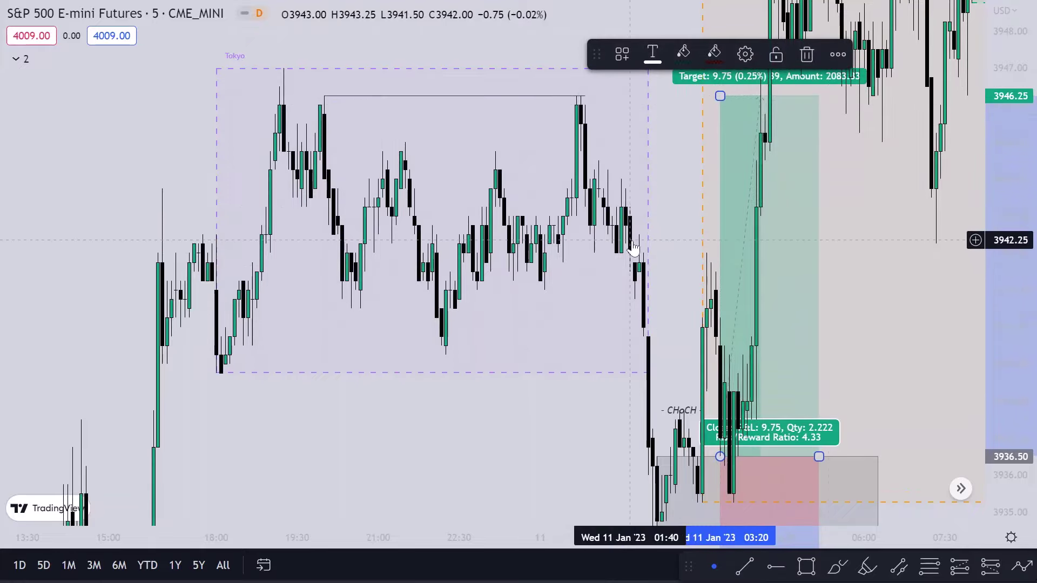
Step: Draw a trend line at 9 January's New York high of 3973.25 from 11:15 to 10 January 10:10 and apply the $$$ template
{"action": "scroll", "coordinate": [634, 240], "scroll_direction": "down", "scroll_amount": 3}
{"action": "left_click_drag", "start_coordinate": [1021, 334], "coordinate": [1020, 342]}
{"action": "scroll", "coordinate": [540, 204], "scroll_direction": "down", "scroll_amount": 5}
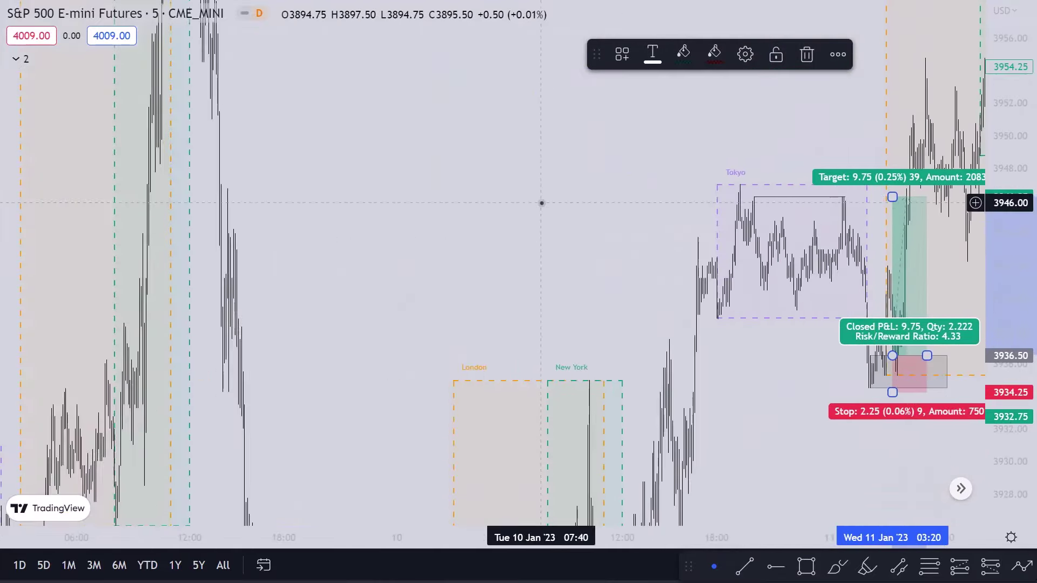
{"action": "left_click_drag", "start_coordinate": [1029, 329], "coordinate": [1029, 358]}
{"action": "scroll", "coordinate": [601, 170], "scroll_direction": "up", "scroll_amount": 3}
{"action": "left_click", "coordinate": [532, 215]}
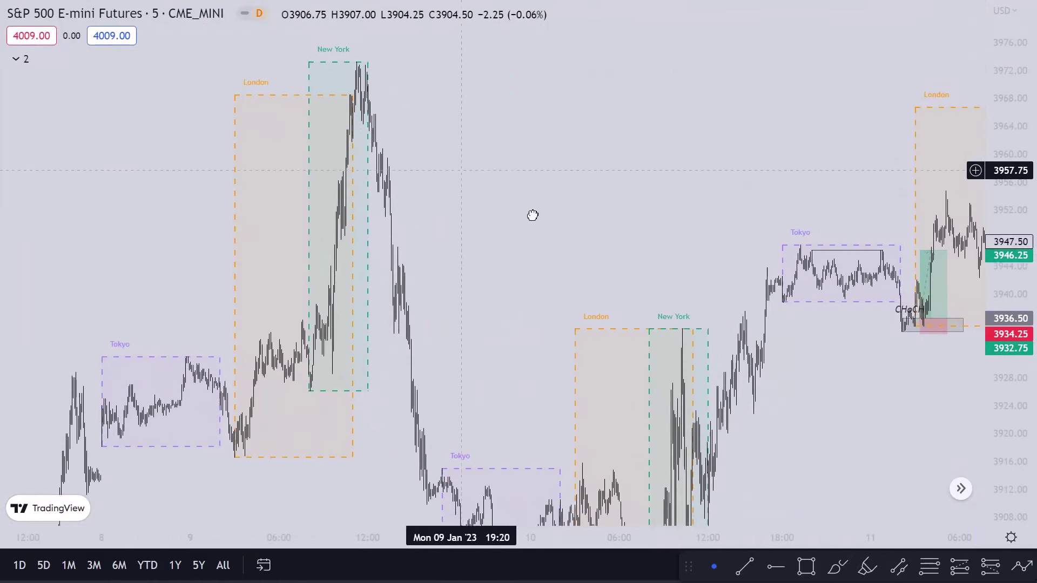
{"action": "left_click_drag", "start_coordinate": [533, 215], "coordinate": [539, 212]}
{"action": "scroll", "coordinate": [354, 181], "scroll_direction": "up", "scroll_amount": 3}
{"action": "left_click_drag", "start_coordinate": [354, 180], "coordinate": [576, 185]}
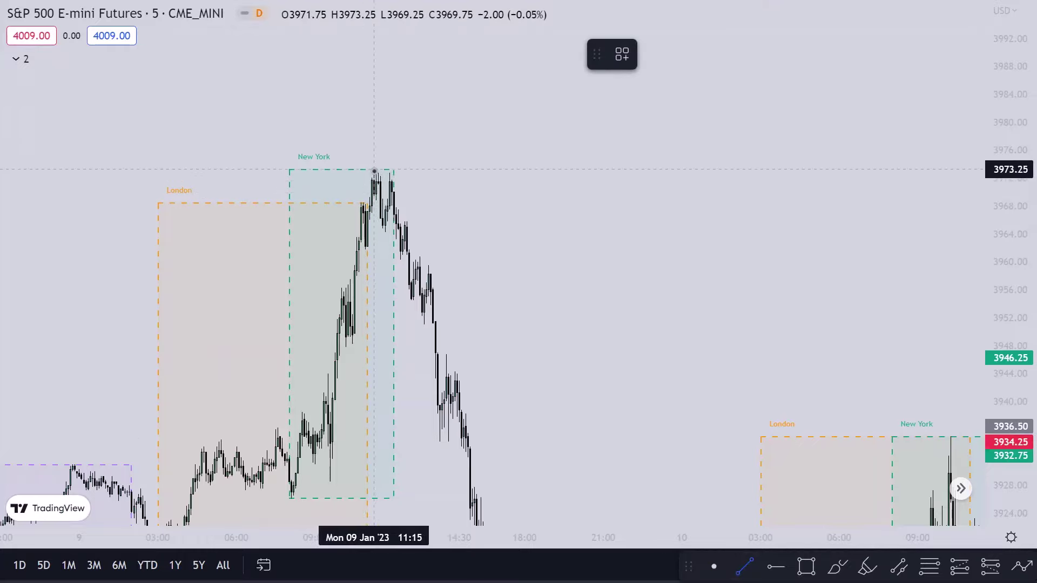
{"action": "left_click", "coordinate": [948, 169]}
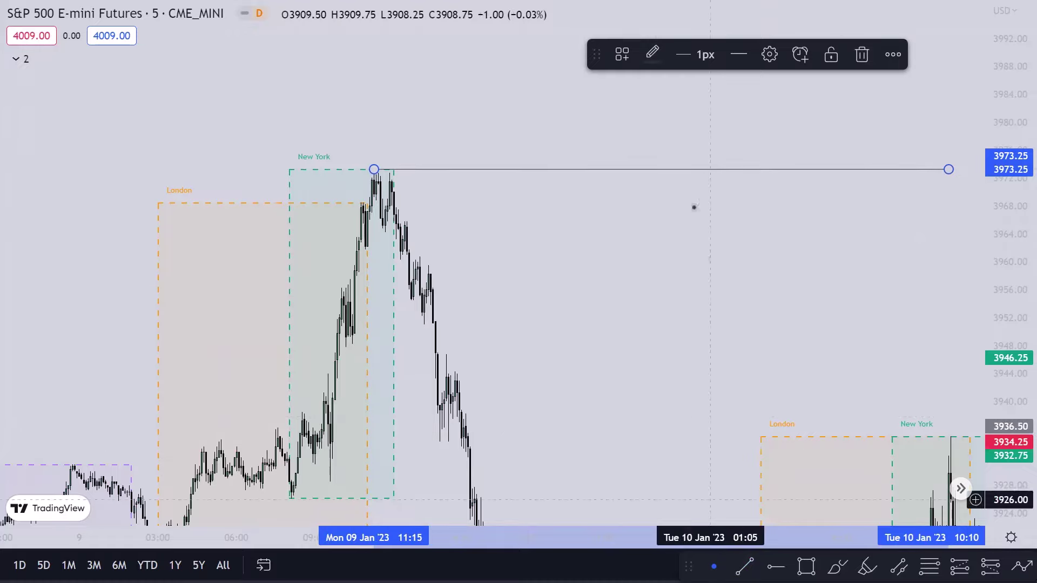
{"action": "left_click", "coordinate": [621, 56]}
{"action": "left_click", "coordinate": [645, 155]}
{"action": "left_click", "coordinate": [691, 254]}
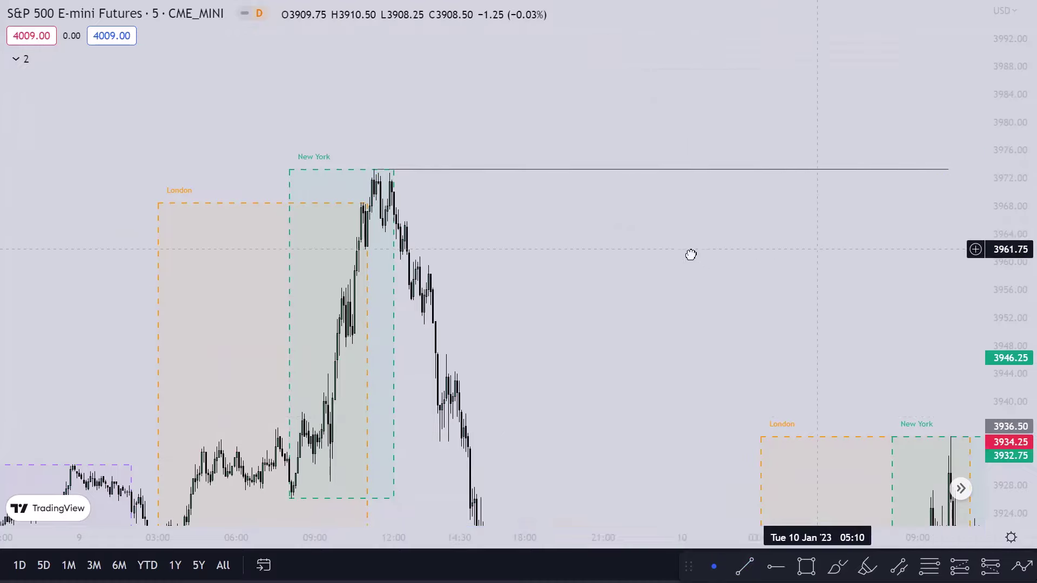
Step: Extend the $$$ liquidity line at 3973.25 to about 15:50 on 10 January
{"action": "left_click_drag", "start_coordinate": [691, 254], "coordinate": [370, 227]}
{"action": "left_click", "coordinate": [637, 144], "text": "shift"}
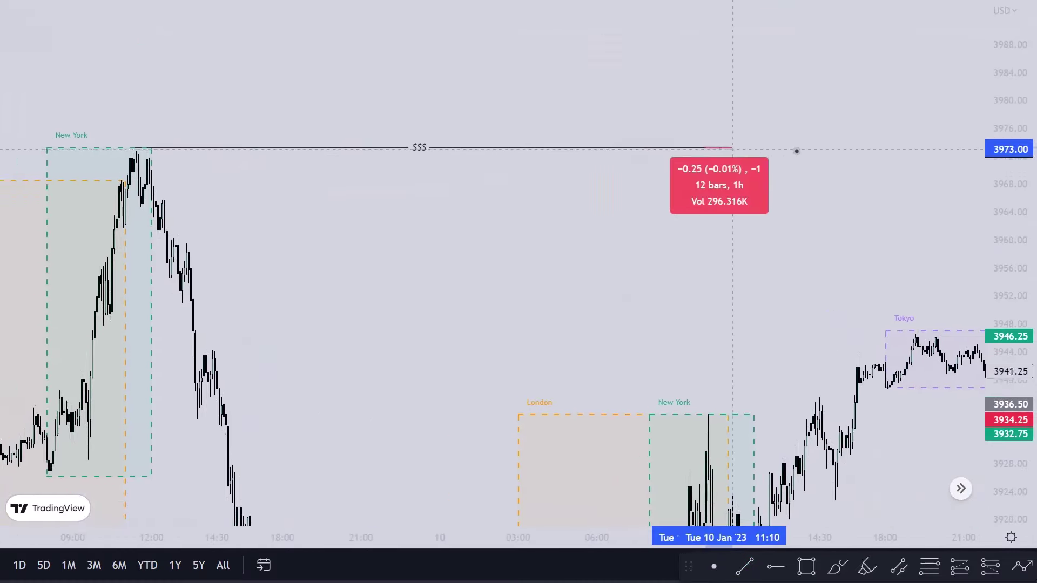
{"action": "left_click_drag", "start_coordinate": [733, 149], "coordinate": [935, 151]}
{"action": "left_click", "coordinate": [836, 150]}
Step: Raise the long position's target to the $$$ liquidity line at 3973.25
{"action": "left_click_drag", "start_coordinate": [935, 218], "coordinate": [586, 197]}
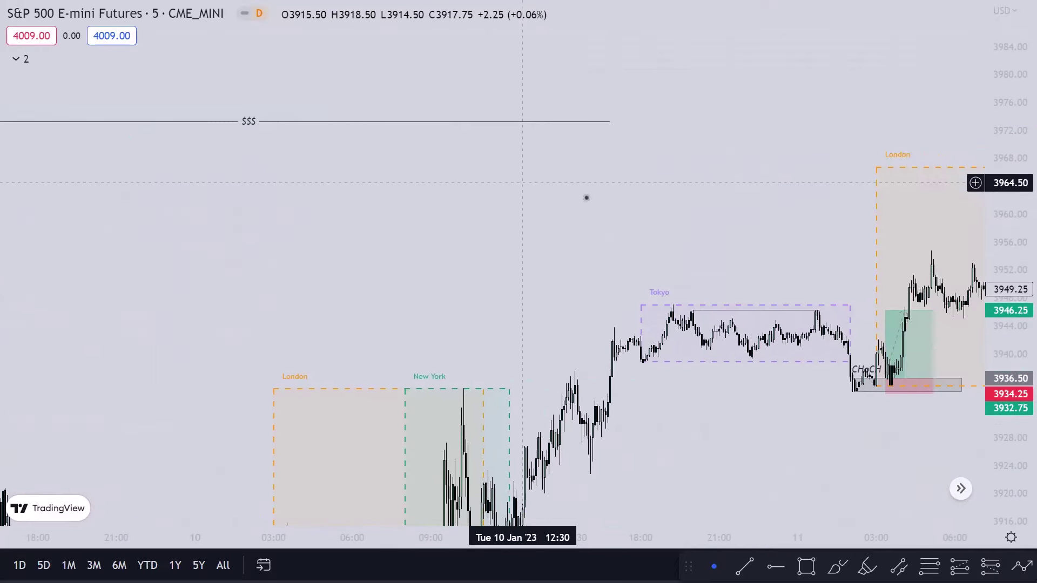
{"action": "left_click", "coordinate": [887, 309]}
{"action": "left_click", "coordinate": [827, 321]}
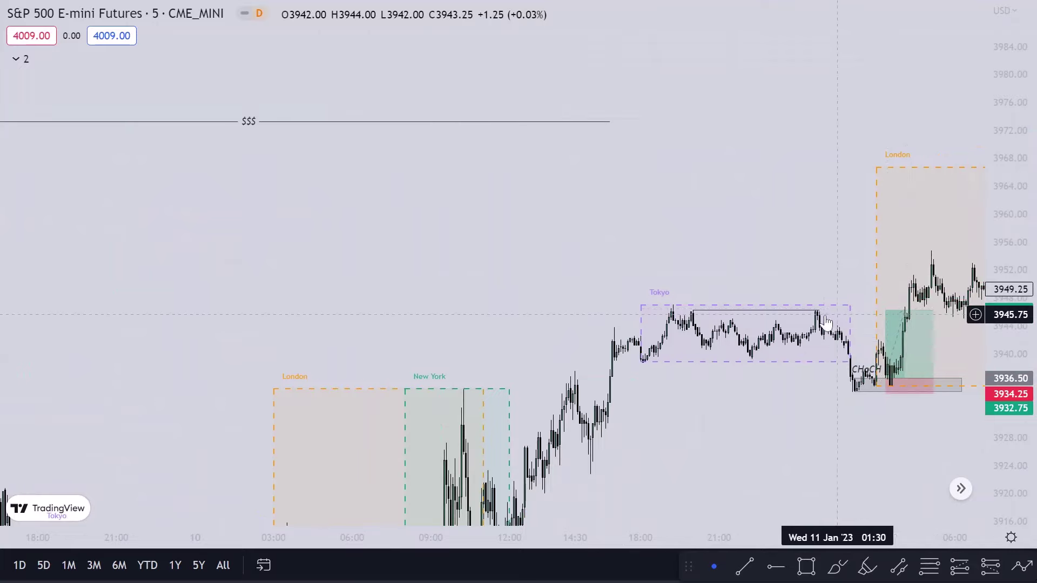
{"action": "left_click", "coordinate": [886, 309]}
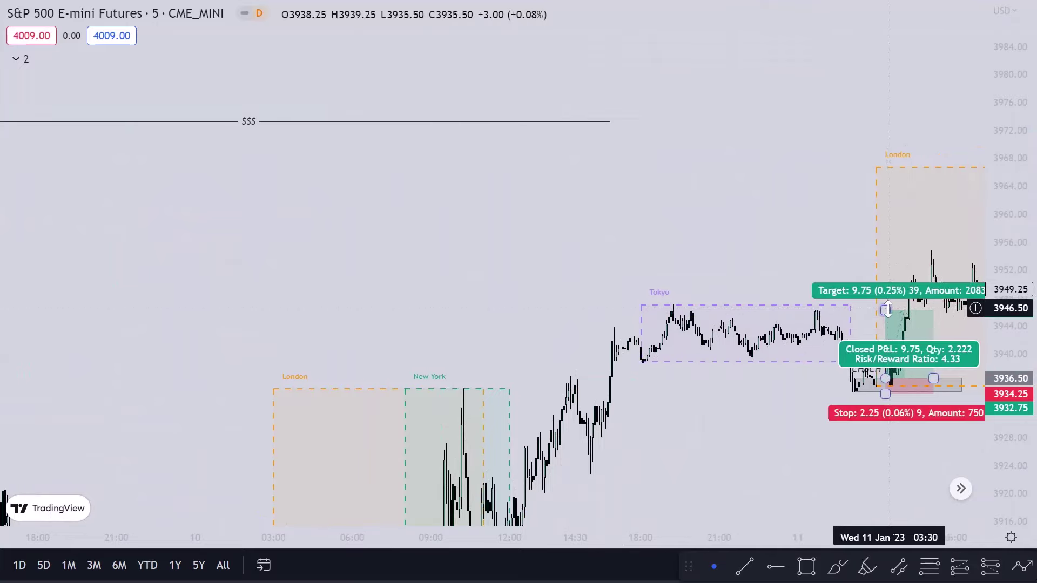
{"action": "left_click_drag", "start_coordinate": [886, 309], "coordinate": [837, 125]}
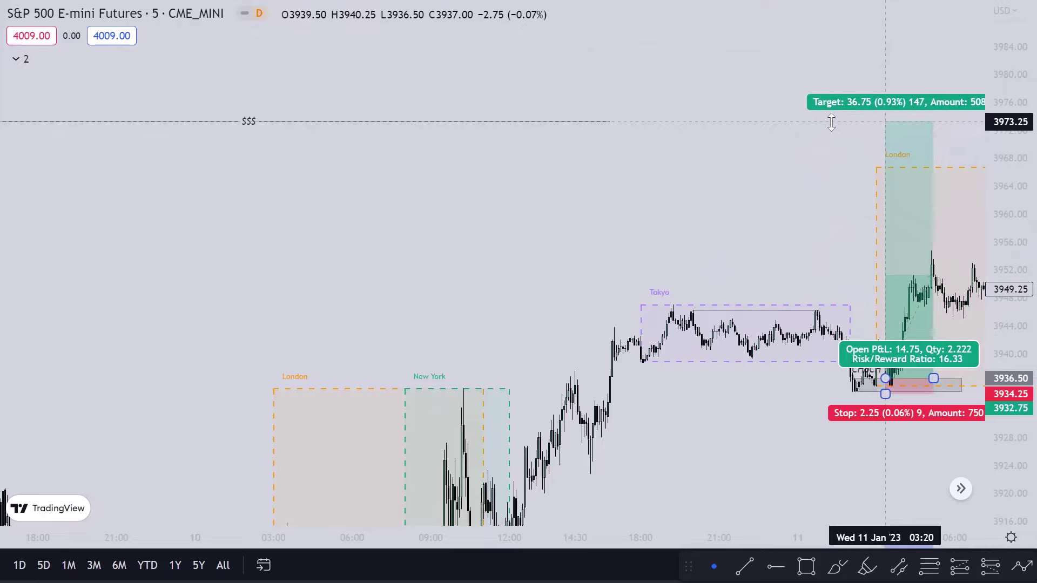
{"action": "left_click_drag", "start_coordinate": [831, 122], "coordinate": [831, 122]}
{"action": "scroll", "coordinate": [870, 414], "scroll_direction": "up", "scroll_amount": 3}
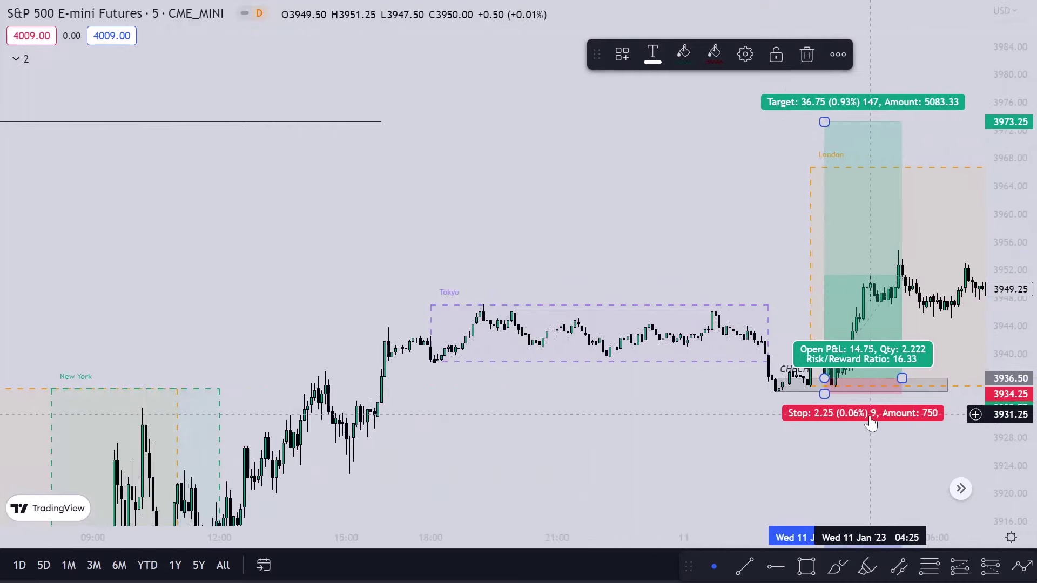
Step: Extend the long position's right edge through London and New York to about 13:50 on 11 January
{"action": "left_click_drag", "start_coordinate": [1003, 452], "coordinate": [1006, 422]}
{"action": "scroll", "coordinate": [926, 458], "scroll_direction": "up", "scroll_amount": 2}
{"action": "left_click", "coordinate": [766, 460]}
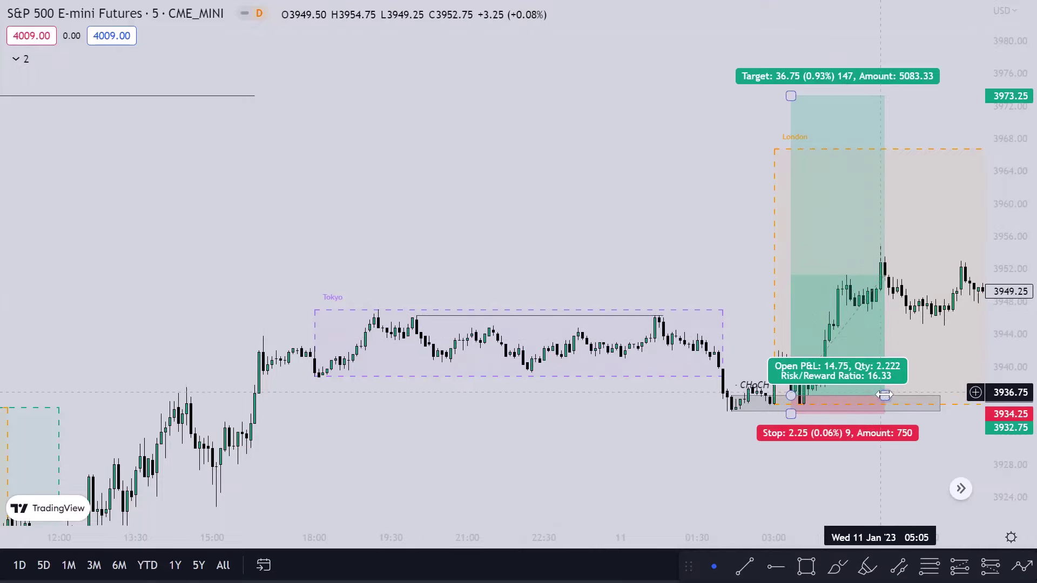
{"action": "left_click_drag", "start_coordinate": [873, 435], "coordinate": [735, 461]}
{"action": "scroll", "coordinate": [839, 438], "scroll_direction": "down", "scroll_amount": 5}
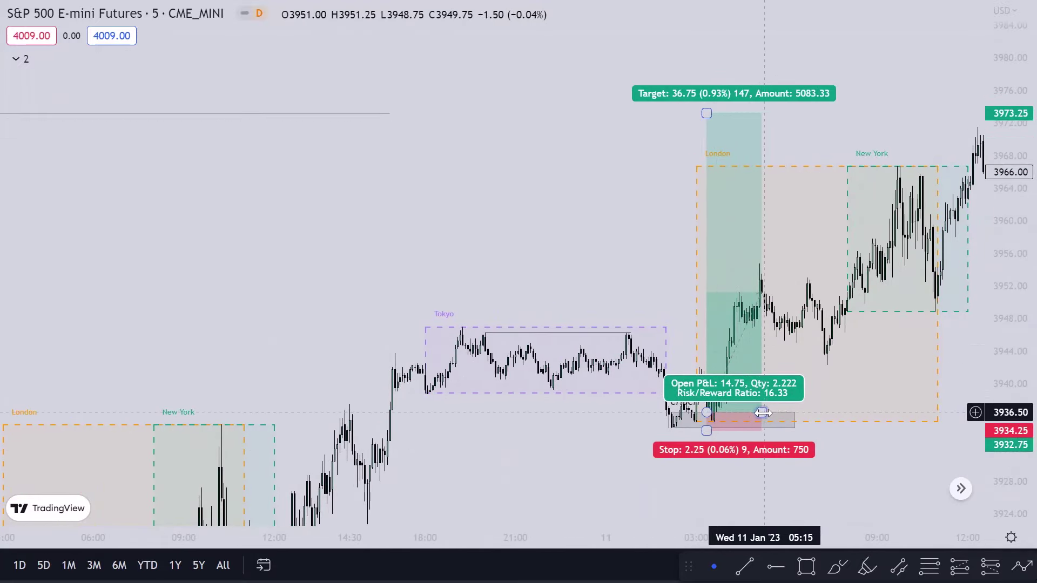
{"action": "left_click_drag", "start_coordinate": [762, 413], "coordinate": [968, 412]}
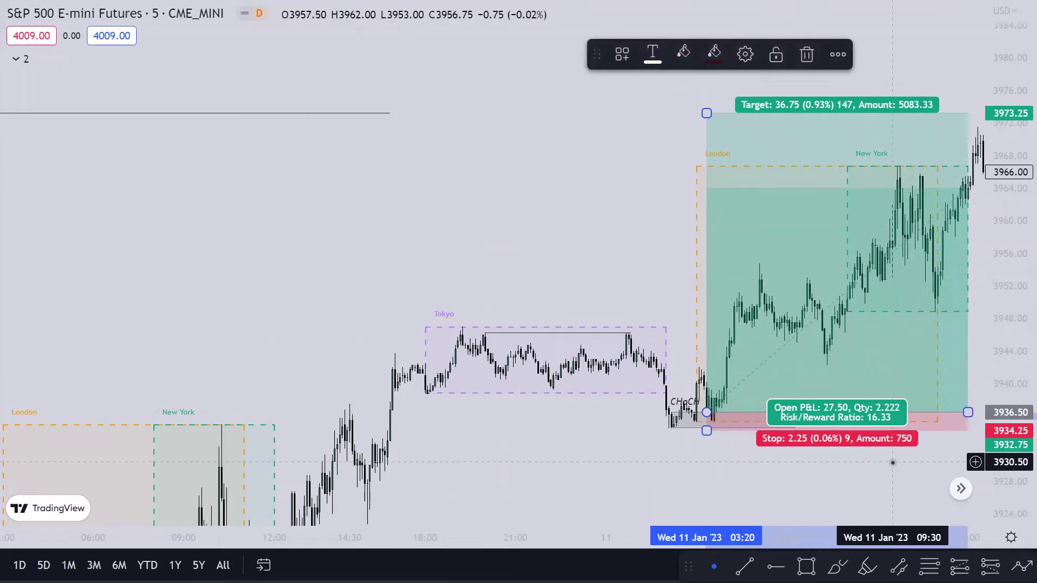
{"action": "left_click_drag", "start_coordinate": [892, 462], "coordinate": [647, 481]}
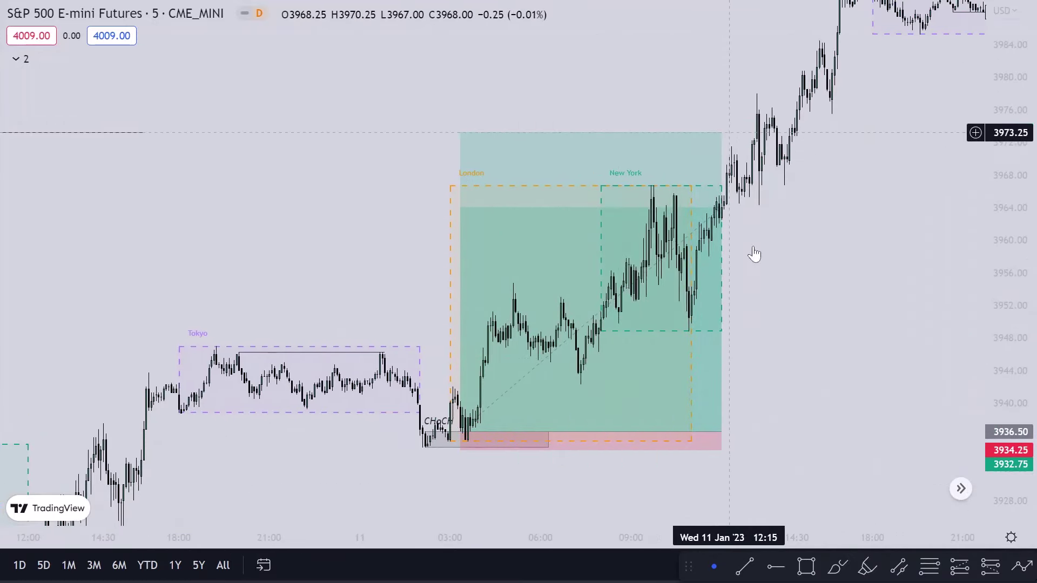
{"action": "left_click_drag", "start_coordinate": [722, 432], "coordinate": [777, 432]}
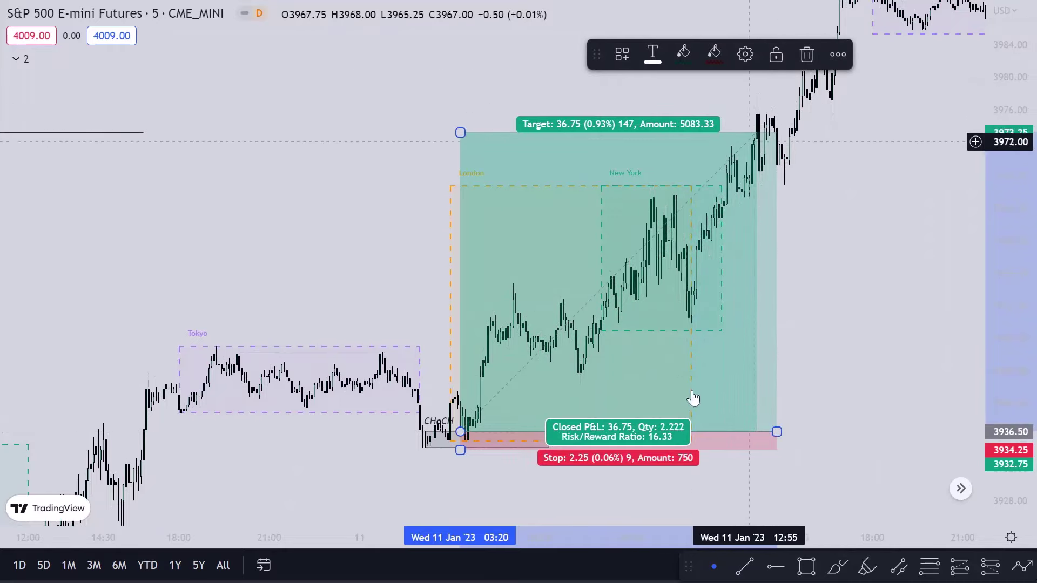
{"action": "left_click", "coordinate": [873, 227]}
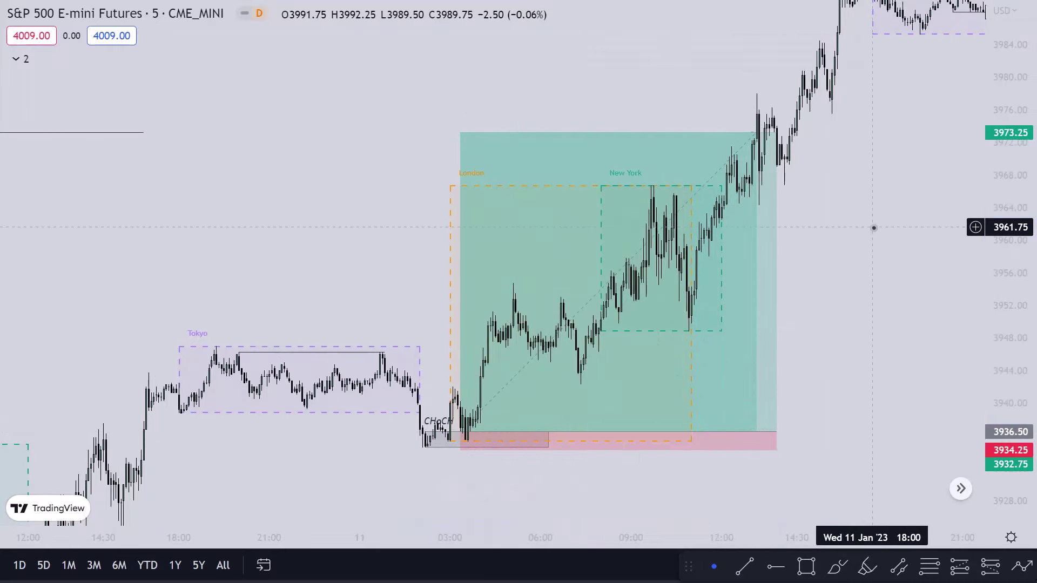
Step: Extend the $$$ liquidity line at 3973.25 to 13:10 on 11 January, where price reaches the long position's target
{"action": "scroll", "coordinate": [873, 227], "scroll_direction": "down", "scroll_amount": 4}
{"action": "left_click_drag", "start_coordinate": [898, 308], "coordinate": [929, 206]}
{"action": "scroll", "coordinate": [886, 233], "scroll_direction": "up", "scroll_amount": 3}
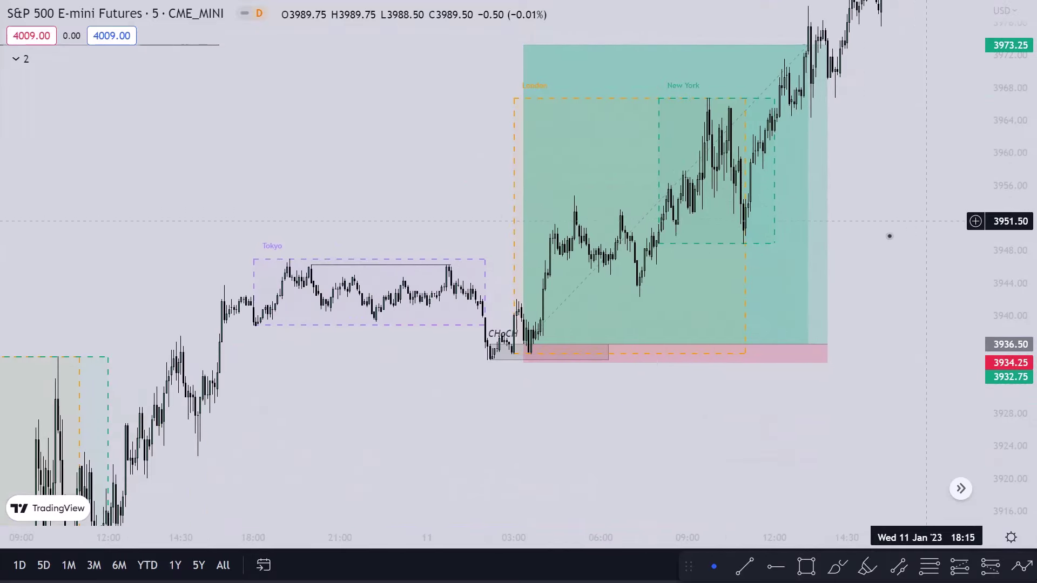
{"action": "left_click_drag", "start_coordinate": [900, 151], "coordinate": [887, 203]}
{"action": "left_click", "coordinate": [678, 203]}
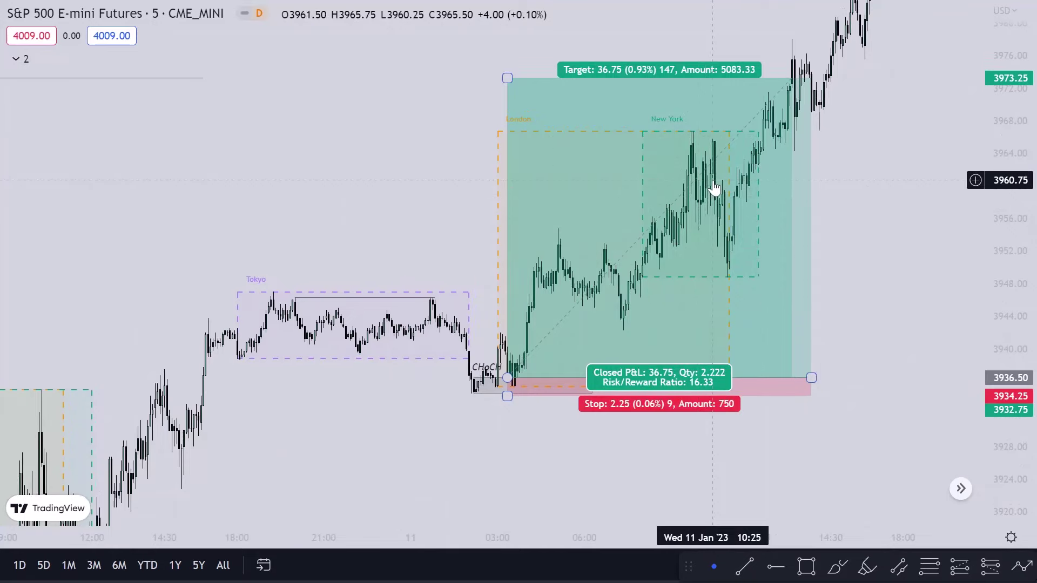
{"action": "left_click_drag", "start_coordinate": [840, 243], "coordinate": [803, 265]}
{"action": "scroll", "coordinate": [794, 227], "scroll_direction": "down", "scroll_amount": 2}
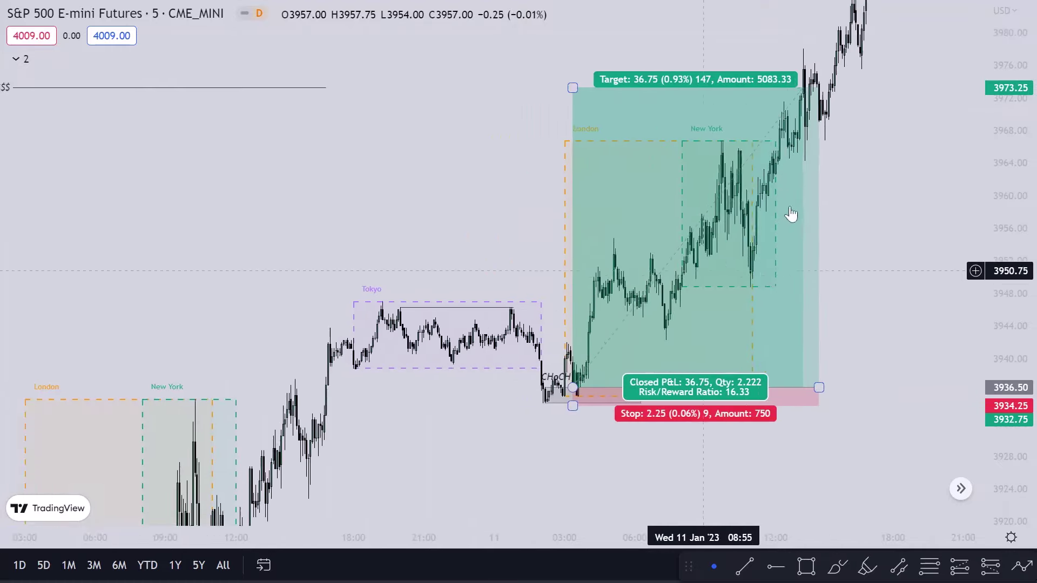
{"action": "scroll", "coordinate": [766, 270], "scroll_direction": "down", "scroll_amount": 1}
{"action": "left_click_drag", "start_coordinate": [416, 216], "coordinate": [348, 258]}
{"action": "left_click", "coordinate": [316, 112]}
{"action": "left_click_drag", "start_coordinate": [341, 114], "coordinate": [718, 106]}
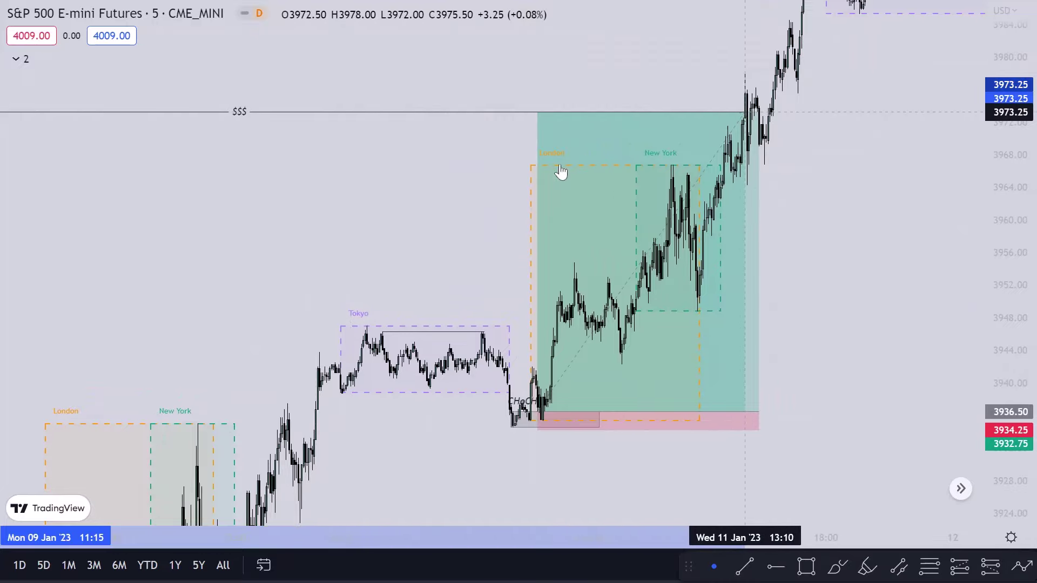
Step: Examine the long trade from the order block entry to the $$$ line, together with the surrounding Tokyo, London and New York sessions
{"action": "scroll", "coordinate": [561, 171], "scroll_direction": "down", "scroll_amount": 5}
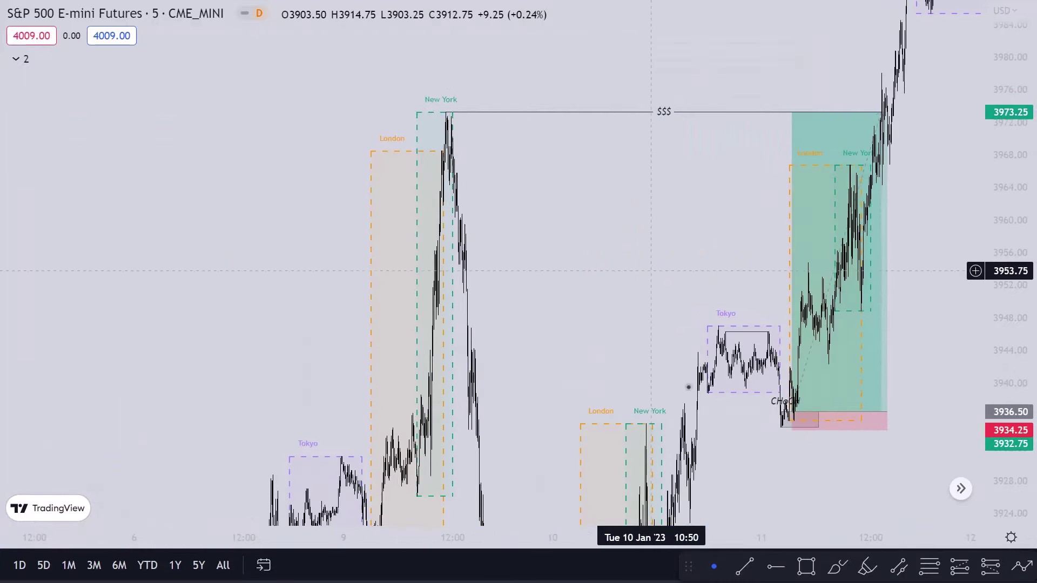
{"action": "scroll", "coordinate": [893, 458], "scroll_direction": "up", "scroll_amount": 5}
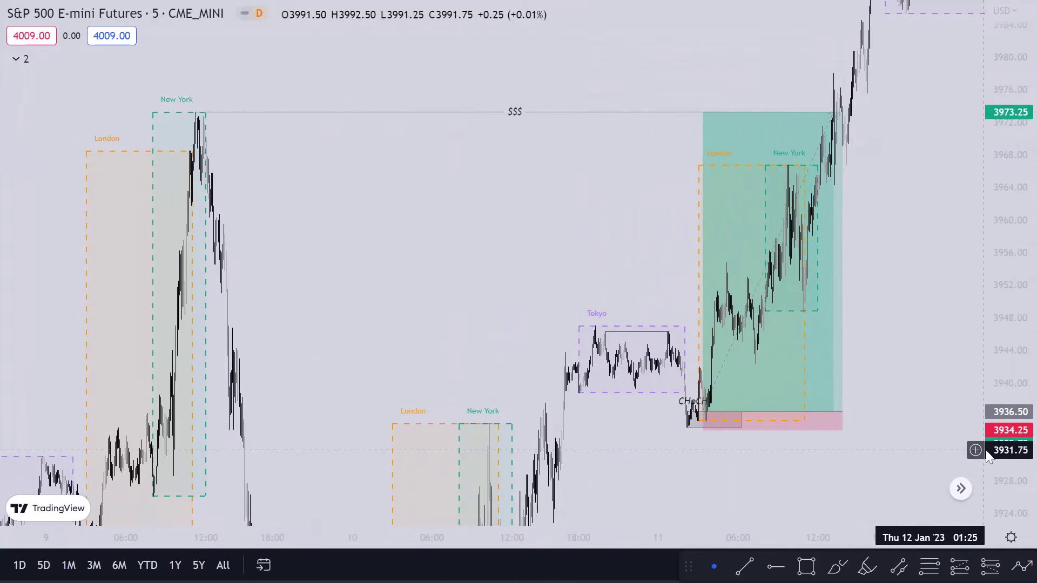
{"action": "left_click_drag", "start_coordinate": [987, 456], "coordinate": [991, 486]}
{"action": "scroll", "coordinate": [703, 478], "scroll_direction": "up", "scroll_amount": 2}
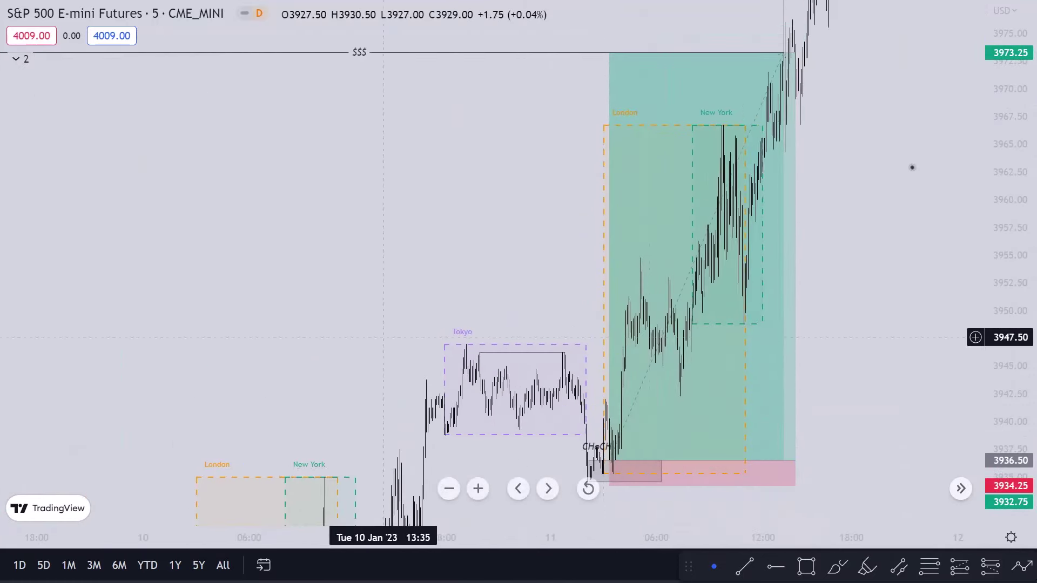
{"action": "left_click_drag", "start_coordinate": [1028, 127], "coordinate": [949, 187]}
{"action": "scroll", "coordinate": [945, 171], "scroll_direction": "down", "scroll_amount": 3}
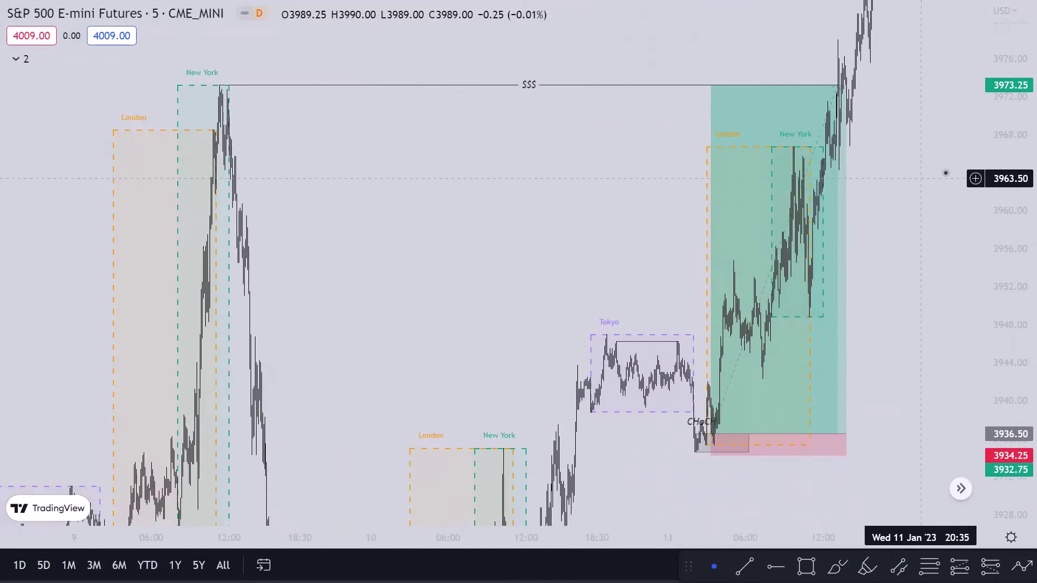
{"action": "left_click", "coordinate": [715, 430]}
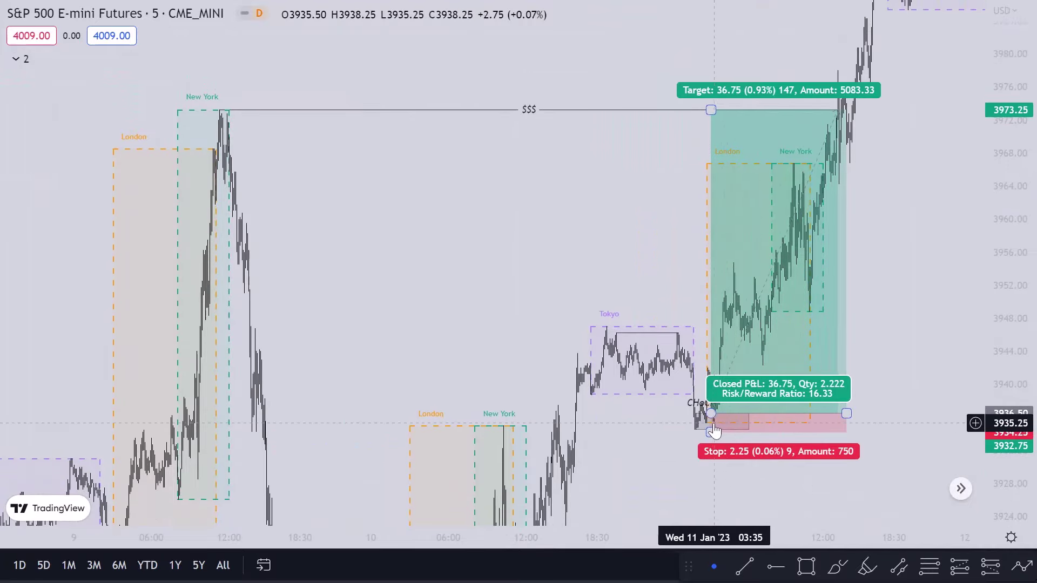
{"action": "left_click", "coordinate": [811, 41]}
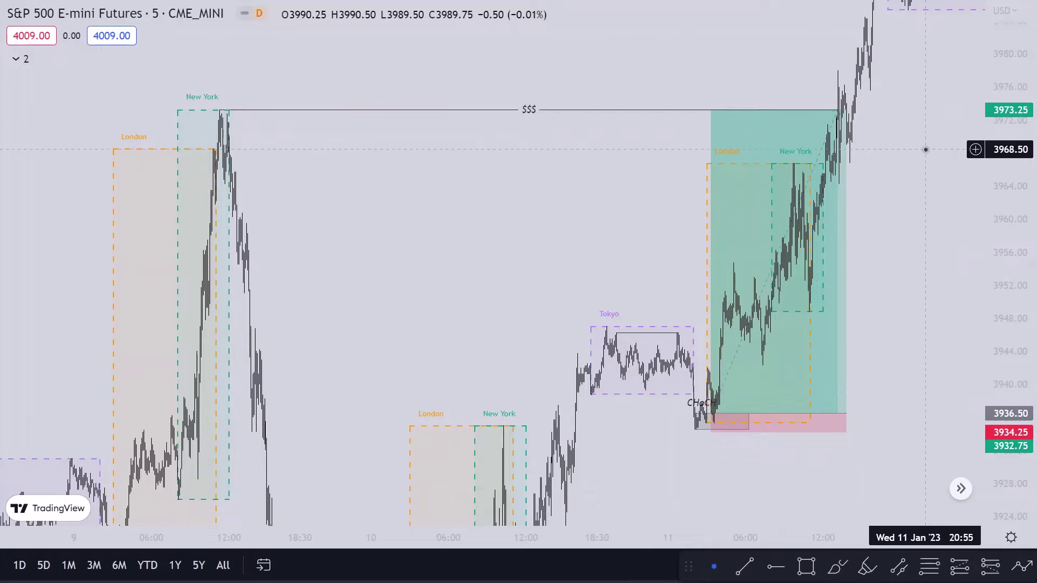
{"action": "key", "text": "alt+r"}
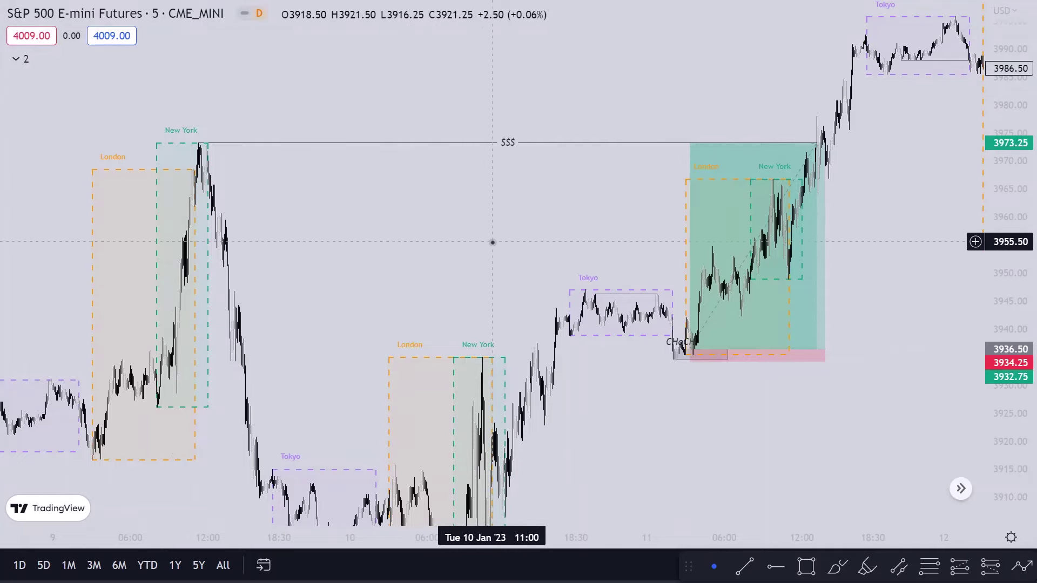
{"action": "left_click_drag", "start_coordinate": [880, 243], "coordinate": [810, 243]}
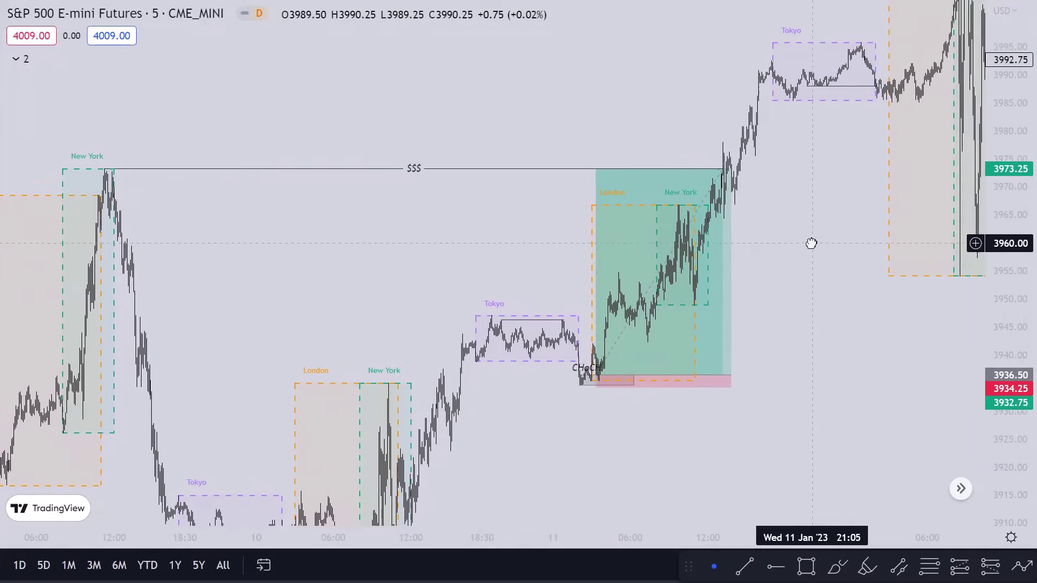
{"action": "scroll", "coordinate": [810, 241], "scroll_direction": "down", "scroll_amount": 5}
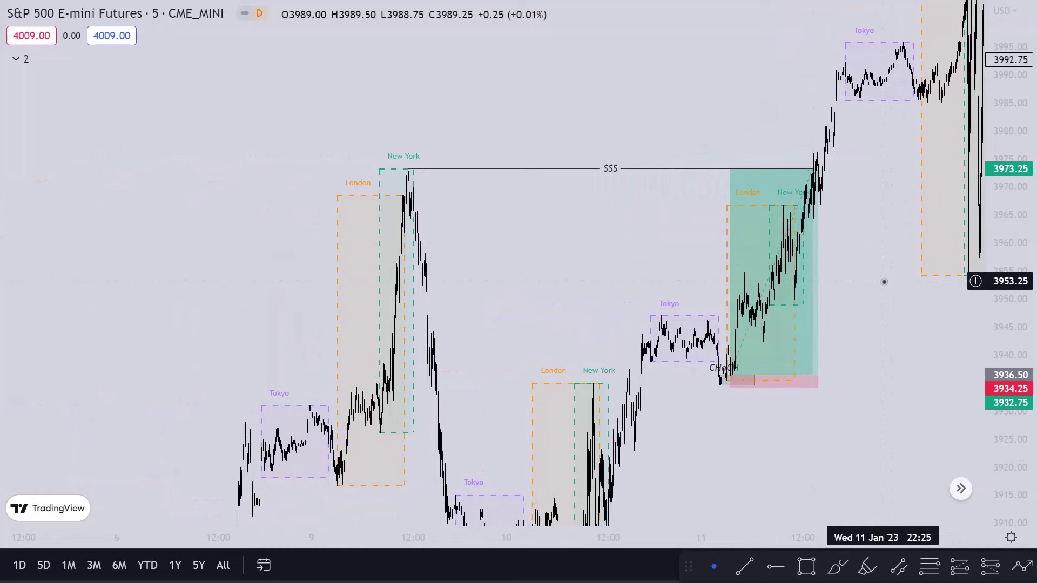
{"action": "scroll", "coordinate": [883, 282], "scroll_direction": "up", "scroll_amount": 5}
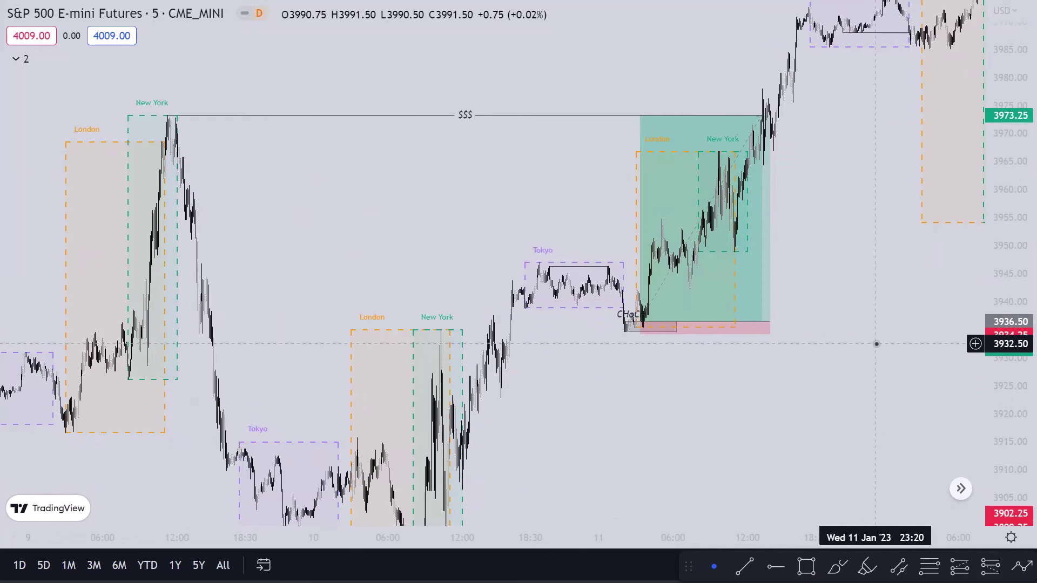